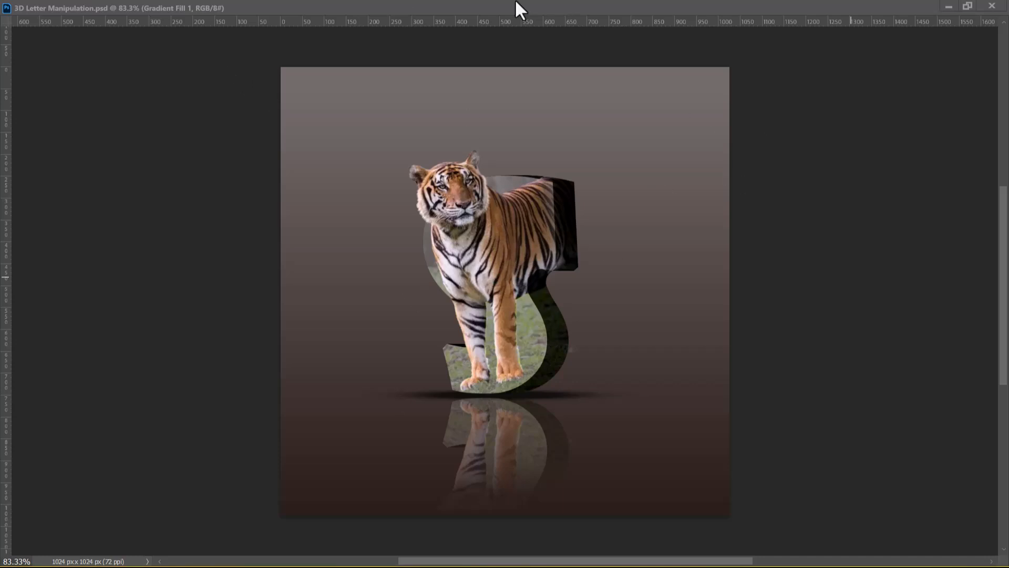
Create a new white RGB document 1280 pixels wide and 720 pixels high at 72 pixels/inch
{"action": "key", "text": "ctrl+n"}
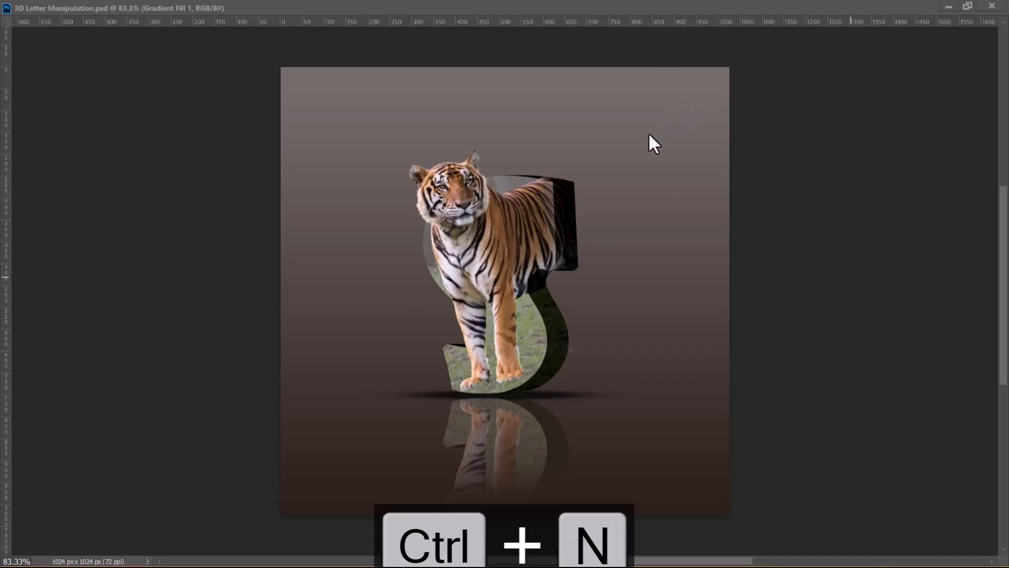
{"action": "left_click", "coordinate": [967, 4]}
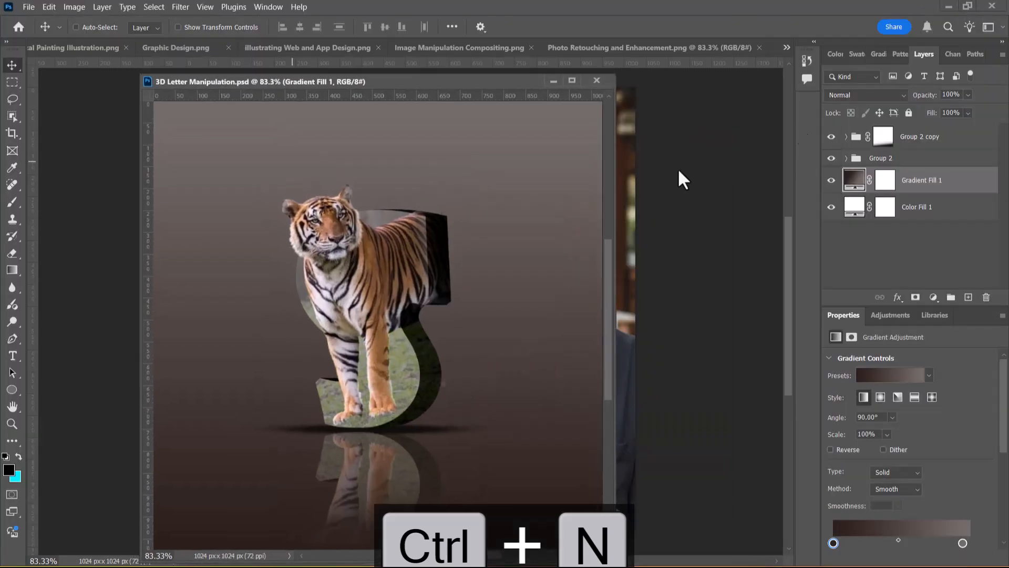
{"action": "left_click", "coordinate": [28, 6]}
{"action": "left_click", "coordinate": [42, 20]}
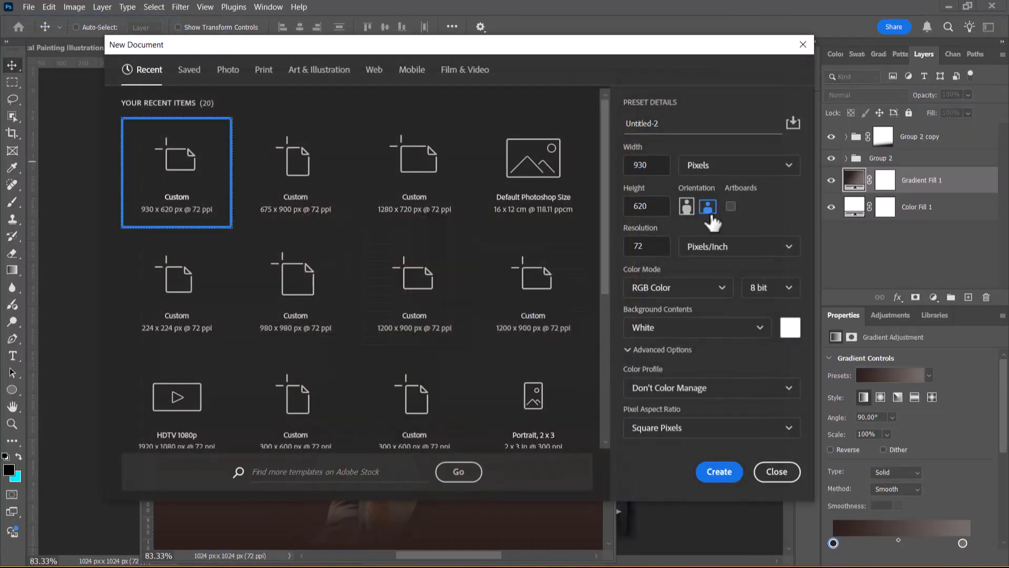
{"action": "left_click", "coordinate": [652, 165]}
{"action": "type", "text": "1280"}
{"action": "key", "text": "Tab"}
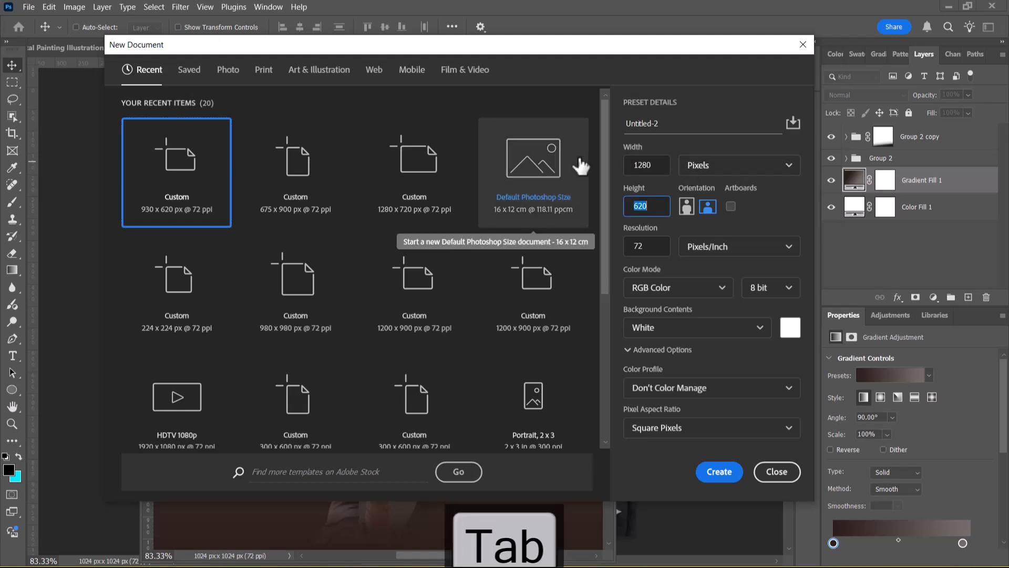
{"action": "type", "text": "720"}
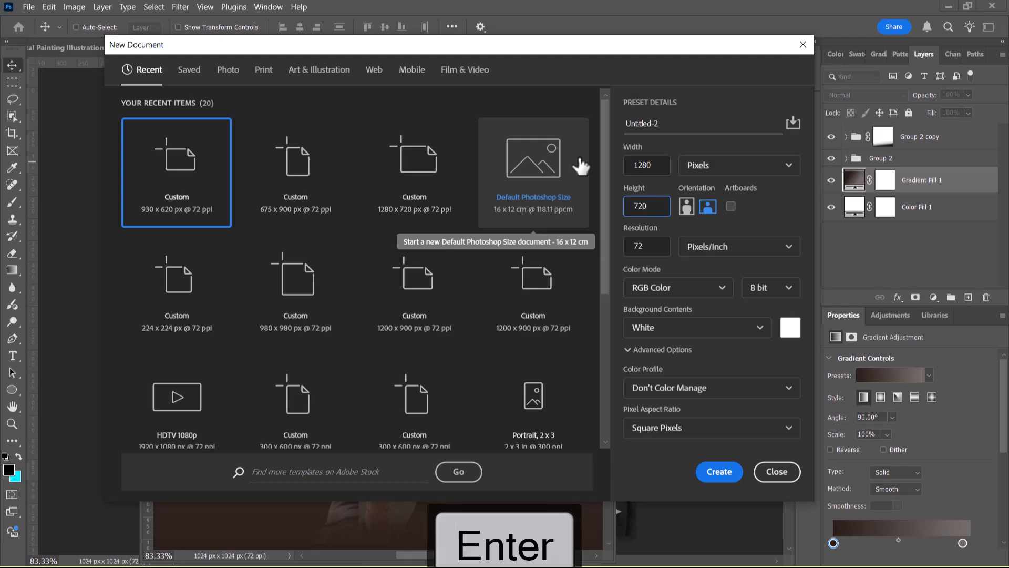
{"action": "key", "text": "Return"}
{"action": "left_click_drag", "start_coordinate": [399, 106], "coordinate": [276, 121]}
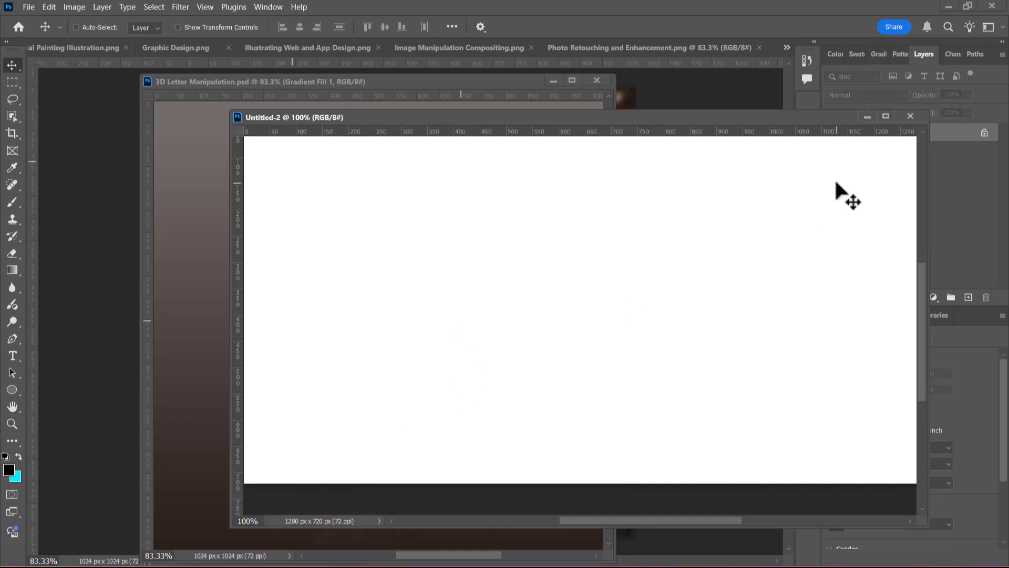
{"action": "left_click_drag", "start_coordinate": [705, 124], "coordinate": [550, 123]}
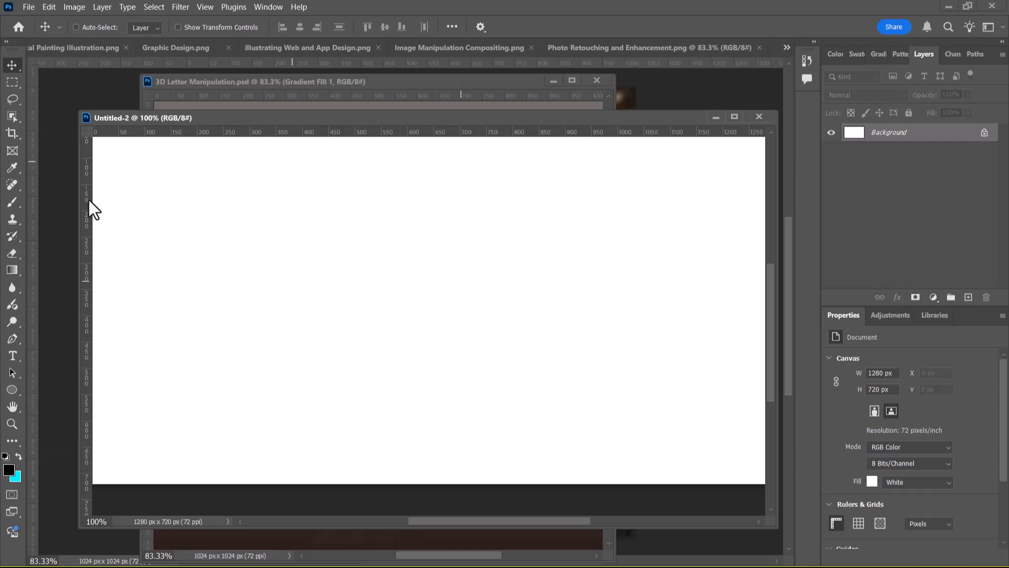
Add the letter S as black Showcard Gothic text on the blank canvas and enlarge it to 384 pt
{"action": "left_click", "coordinate": [12, 356]}
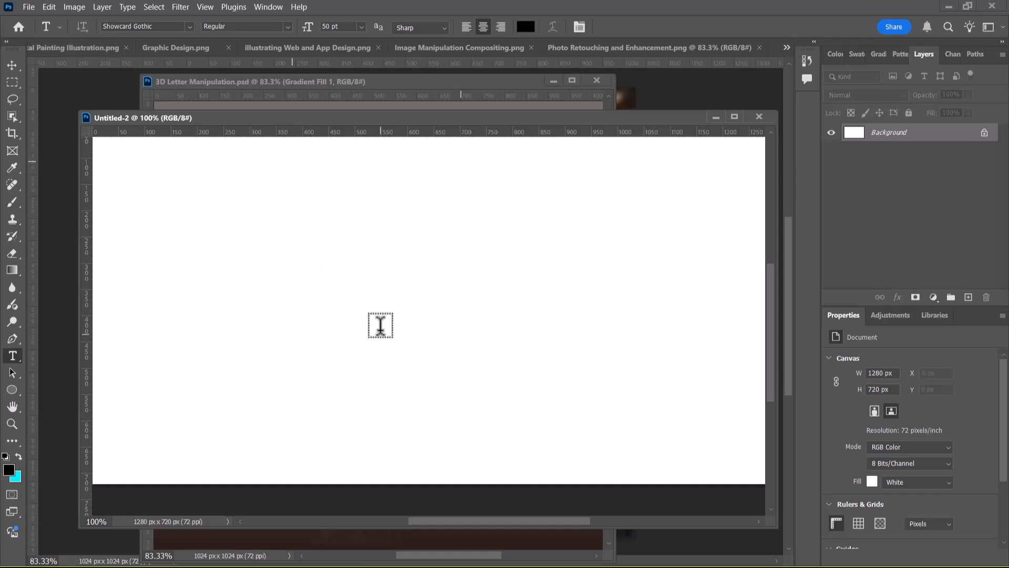
{"action": "left_click", "coordinate": [364, 305]}
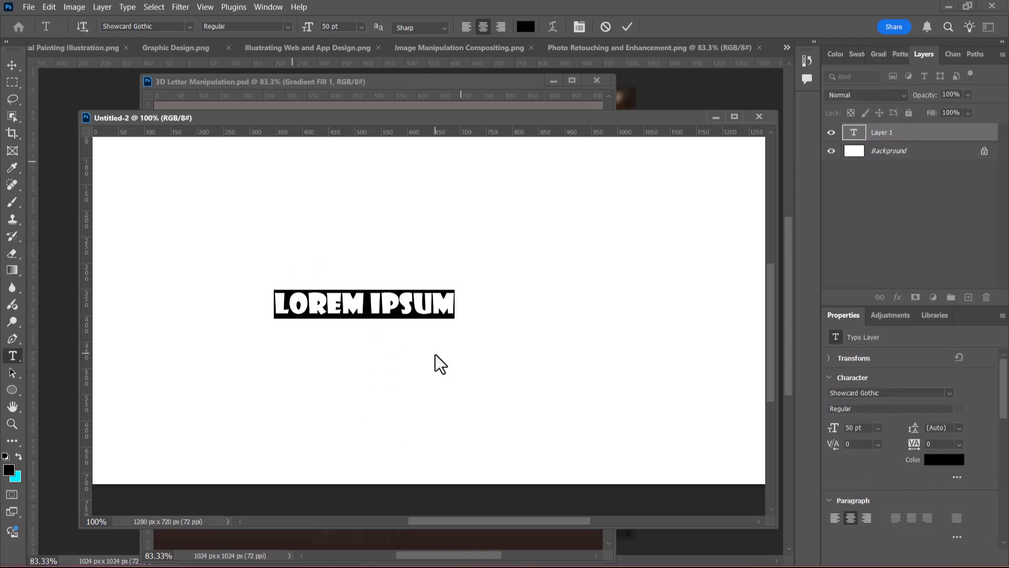
{"action": "type", "text": "S"}
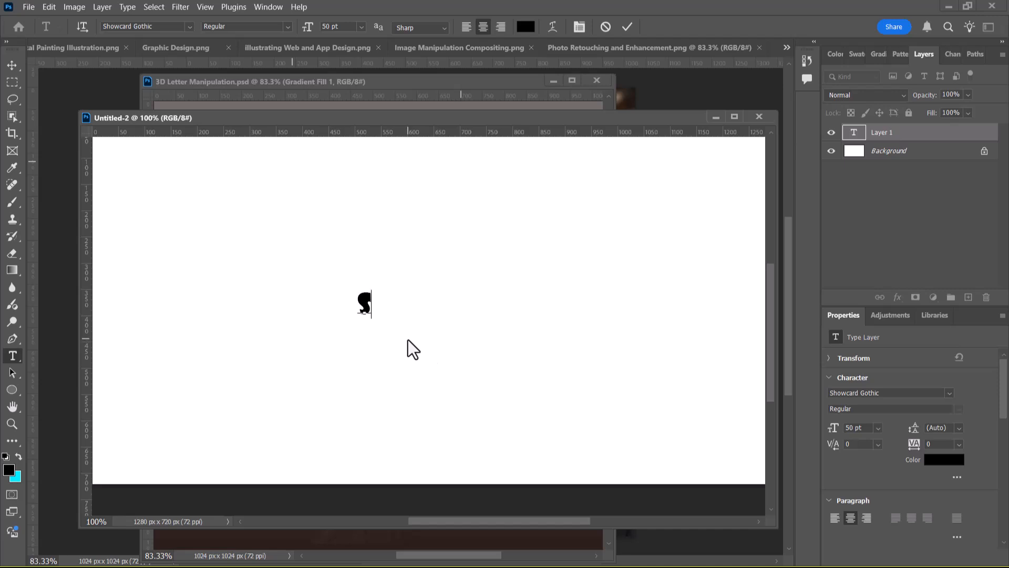
{"action": "left_click_drag", "start_coordinate": [369, 303], "coordinate": [349, 302]}
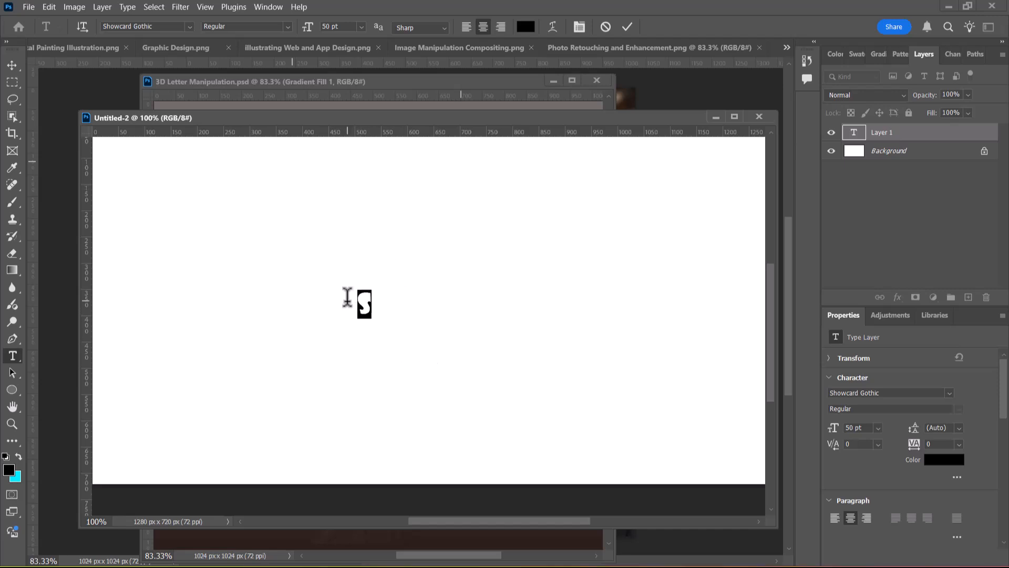
{"action": "mouse_move", "coordinate": [308, 29]}
{"action": "left_mouse_down"}
{"action": "mouse_move", "coordinate": [512, 38]}
{"action": "mouse_move", "coordinate": [528, 49]}
{"action": "left_mouse_up"}
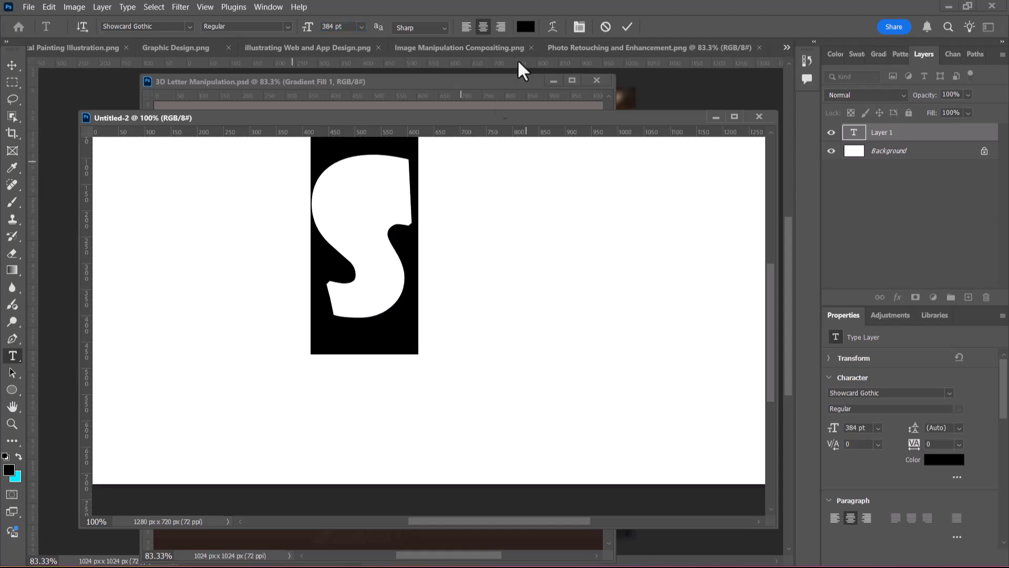
{"action": "left_click", "coordinate": [51, 121]}
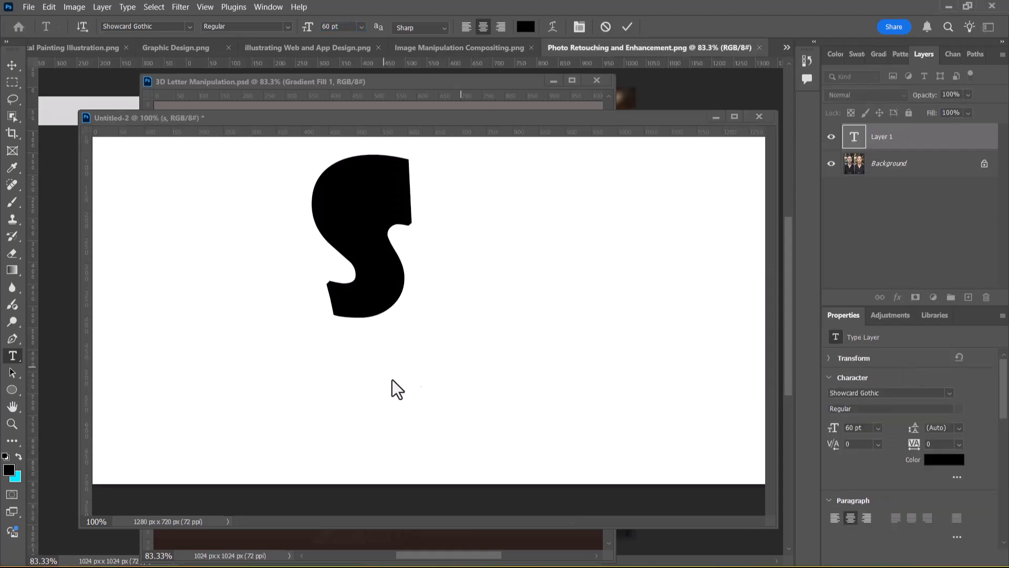
{"action": "mouse_move", "coordinate": [303, 120]}
{"action": "left_mouse_down"}
{"action": "mouse_move", "coordinate": [277, 120]}
{"action": "mouse_move", "coordinate": [293, 119]}
{"action": "left_mouse_up"}
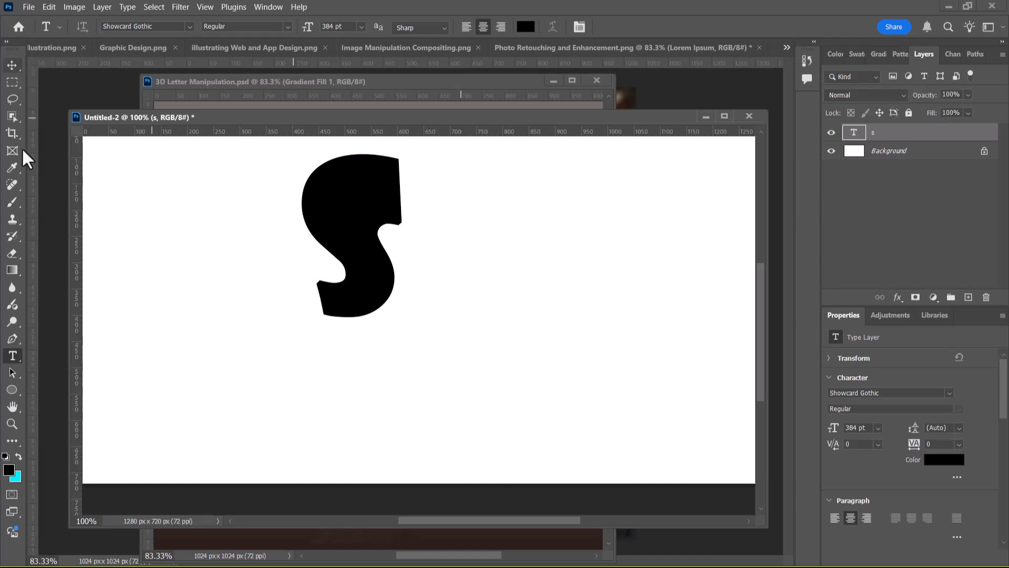
Move the large S to the upper middle of the canvas
{"action": "left_click", "coordinate": [11, 66]}
{"action": "left_click_drag", "start_coordinate": [347, 251], "coordinate": [404, 249]}
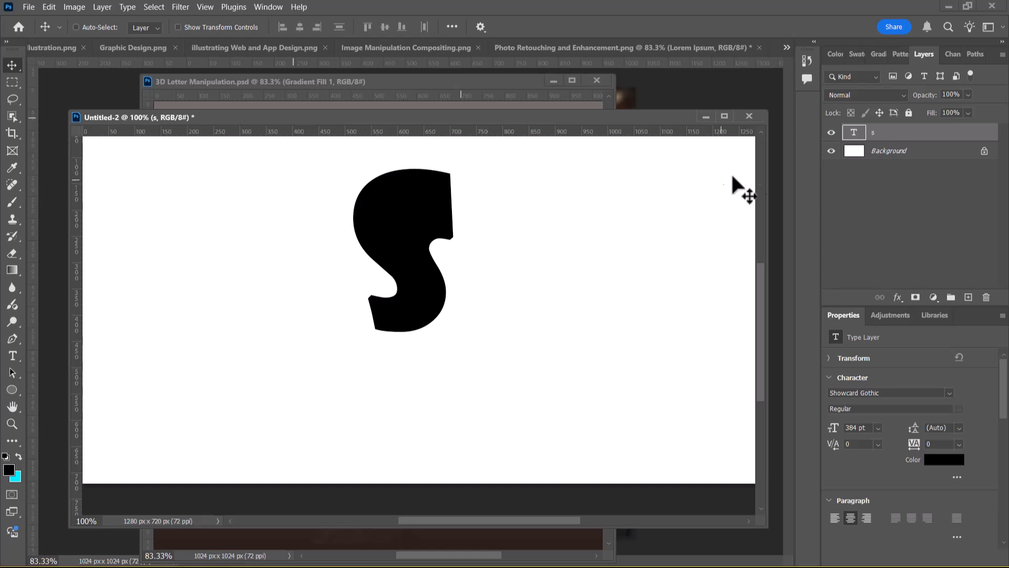
{"action": "left_click_drag", "start_coordinate": [403, 233], "coordinate": [421, 244]}
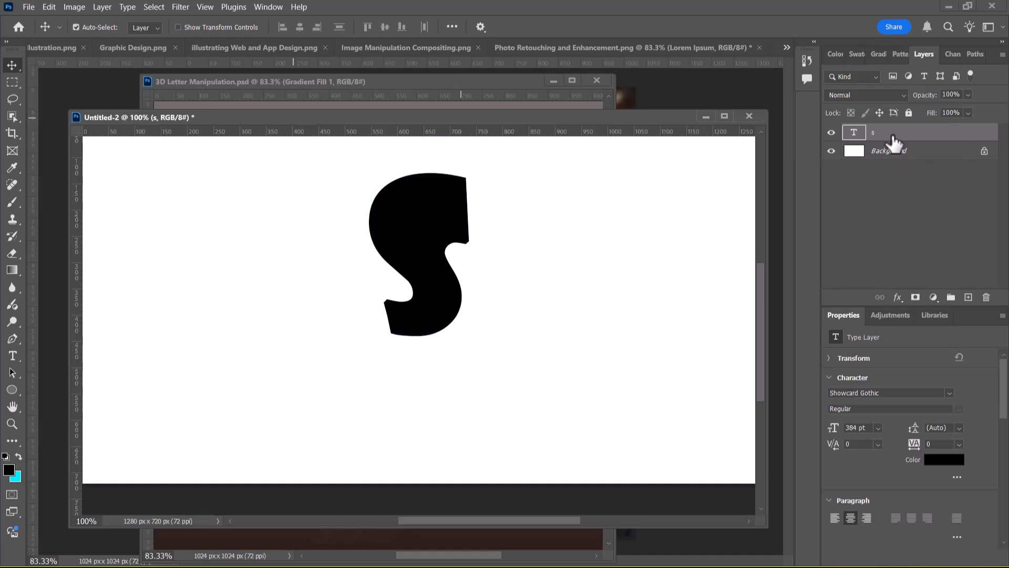
Duplicate the S text layer and recolour the copy dark grey (#444343)
{"action": "key", "text": "ctrl+j"}
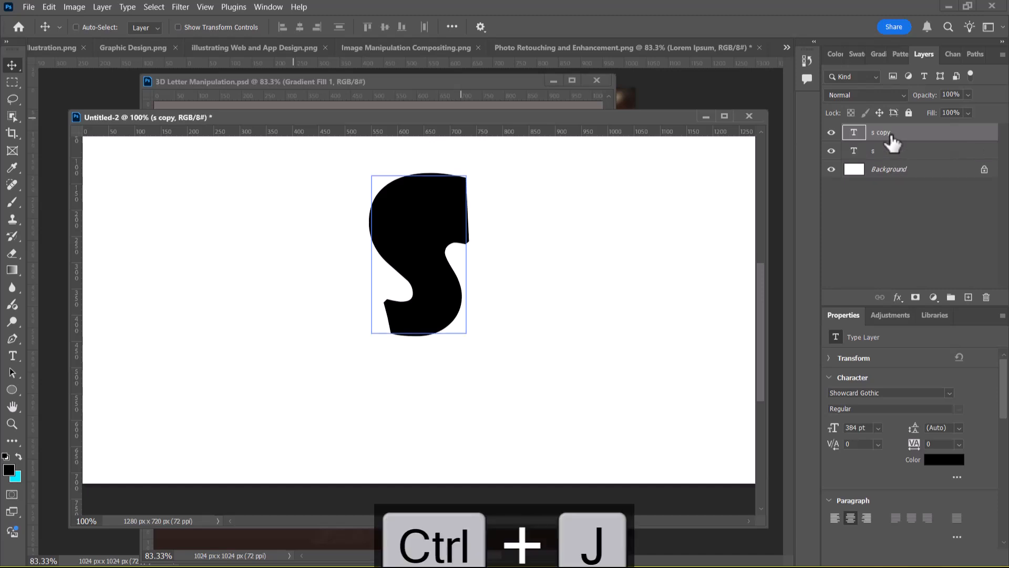
{"action": "double_click", "coordinate": [854, 134]}
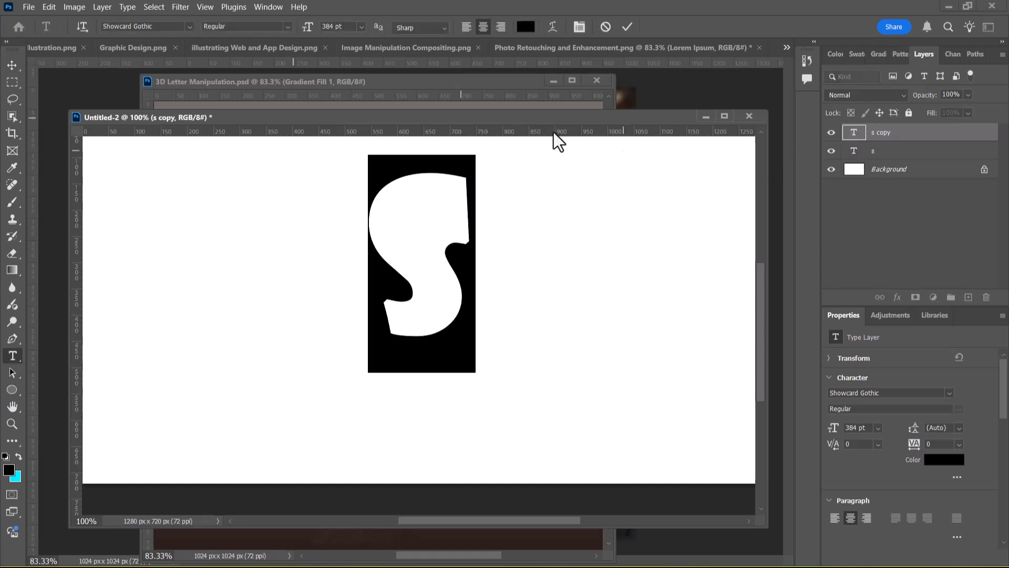
{"action": "left_click", "coordinate": [525, 30]}
{"action": "left_click", "coordinate": [536, 252]}
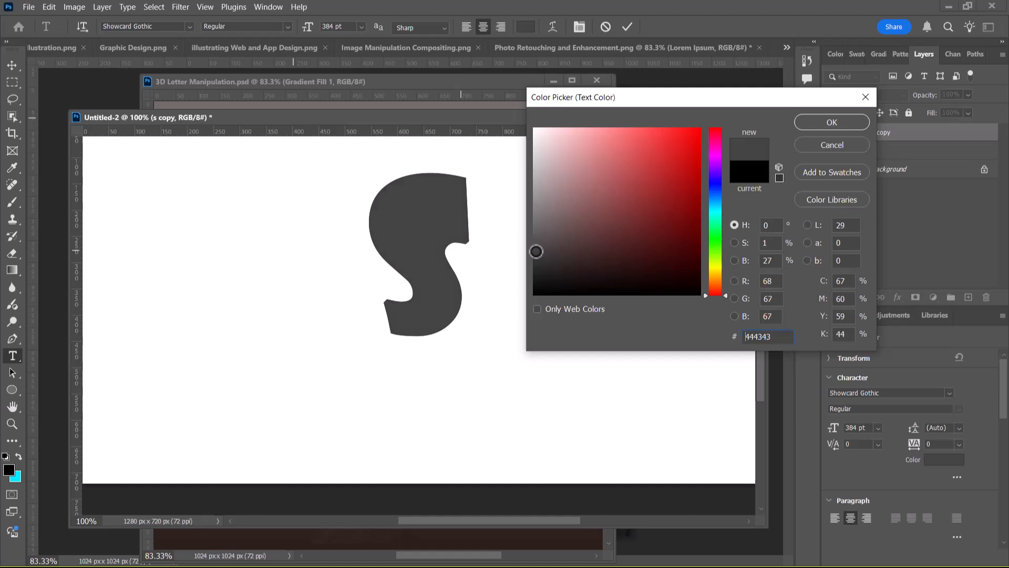
{"action": "left_click", "coordinate": [536, 250]}
{"action": "left_click", "coordinate": [810, 124]}
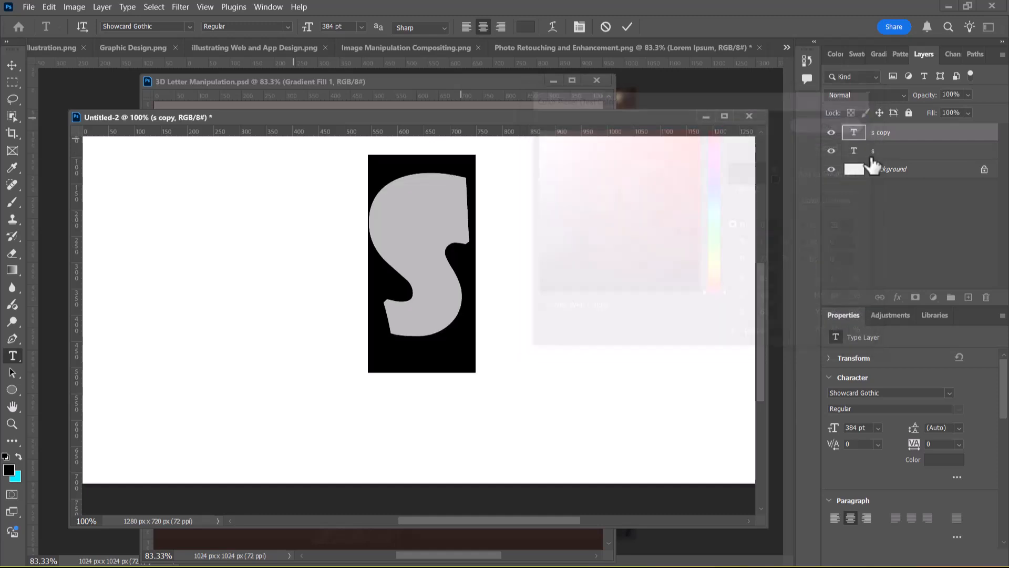
Create a layer group below the grey S and move the original black S layer into it
{"action": "left_click", "coordinate": [904, 152]}
{"action": "key", "text": "v"}
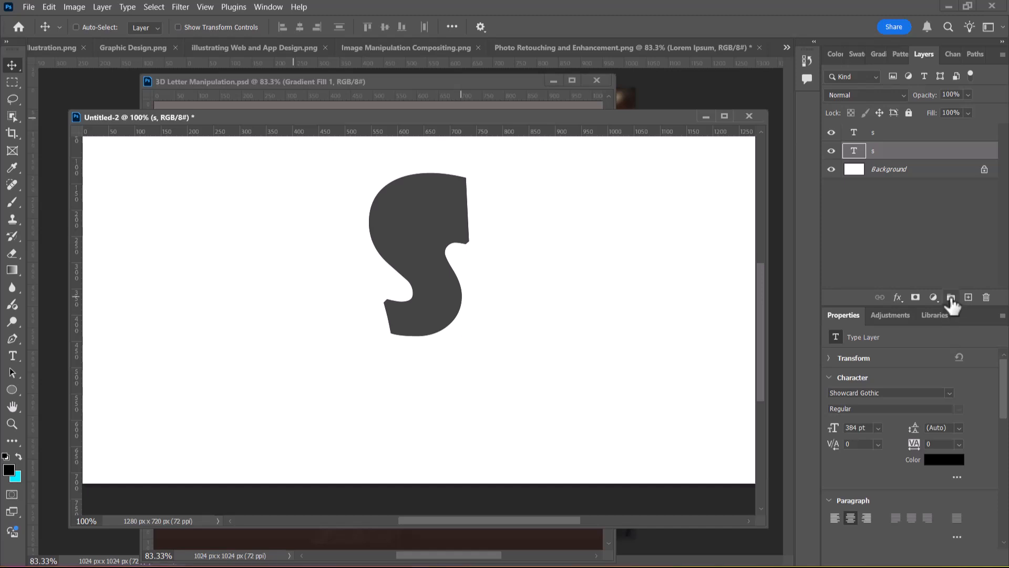
{"action": "left_click", "coordinate": [952, 305]}
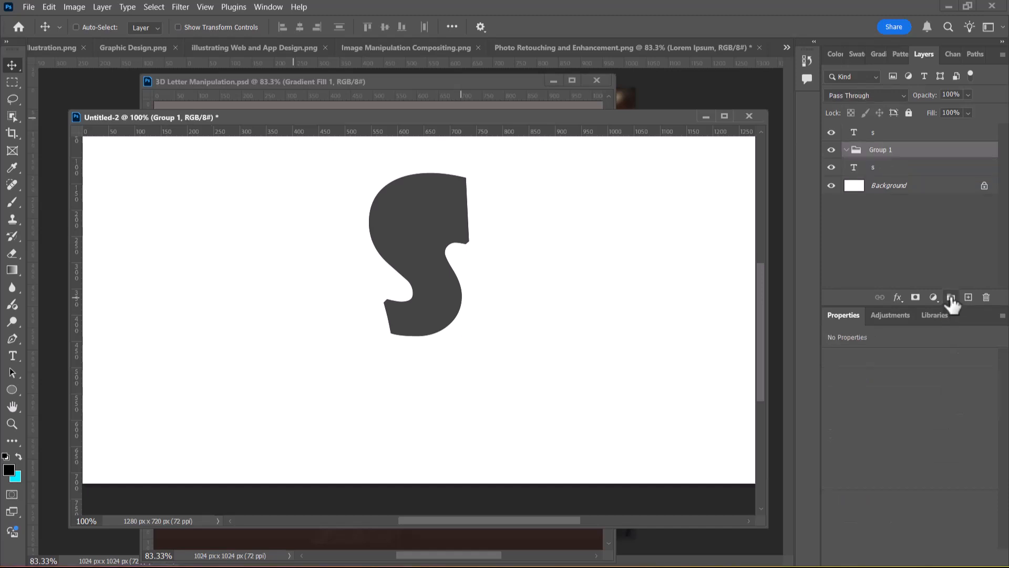
{"action": "left_click", "coordinate": [874, 171]}
{"action": "left_click_drag", "start_coordinate": [874, 172], "coordinate": [848, 154]}
{"action": "left_click", "coordinate": [846, 150]}
{"action": "left_click", "coordinate": [875, 167]}
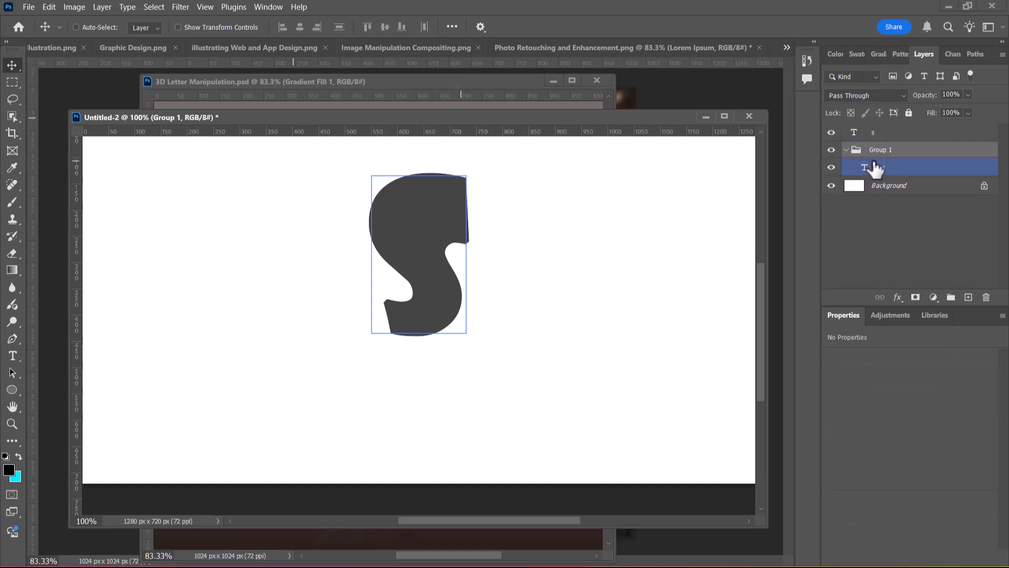
{"action": "left_click", "coordinate": [877, 168], "text": "ctrl"}
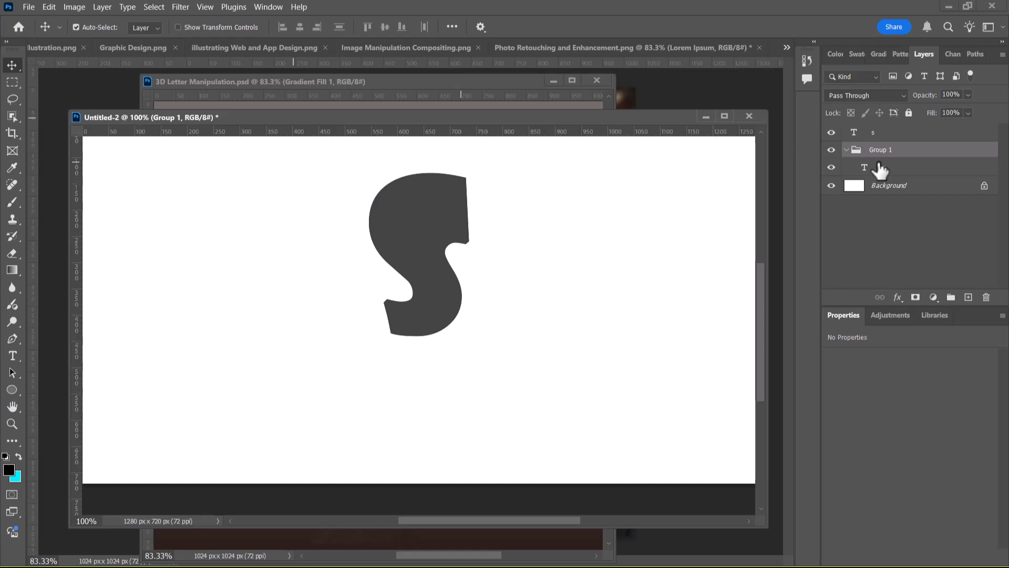
{"action": "key", "text": "ctrl+alt+Right"}
{"action": "left_click", "coordinate": [879, 168]}
{"action": "key", "text": "ctrl+z"}
{"action": "key", "text": "ctrl+z"}
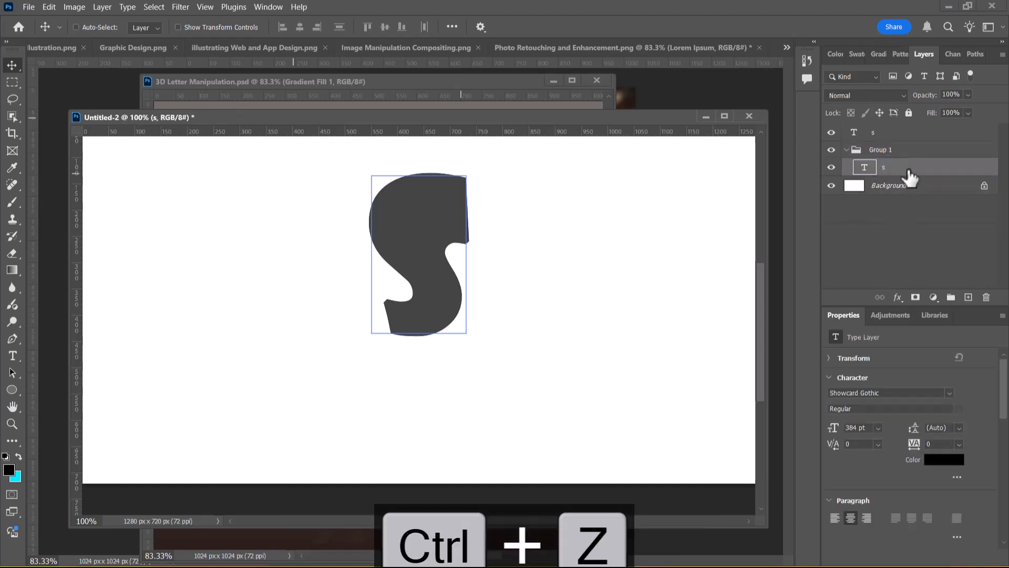
Duplicate the black S inside Group 1 repeatedly, nudging each copy slightly right, up to "s copy 50", to build the letter's 3D side
{"action": "left_click", "coordinate": [906, 168], "text": "ctrl"}
{"action": "key", "text": "ctrl+j"}
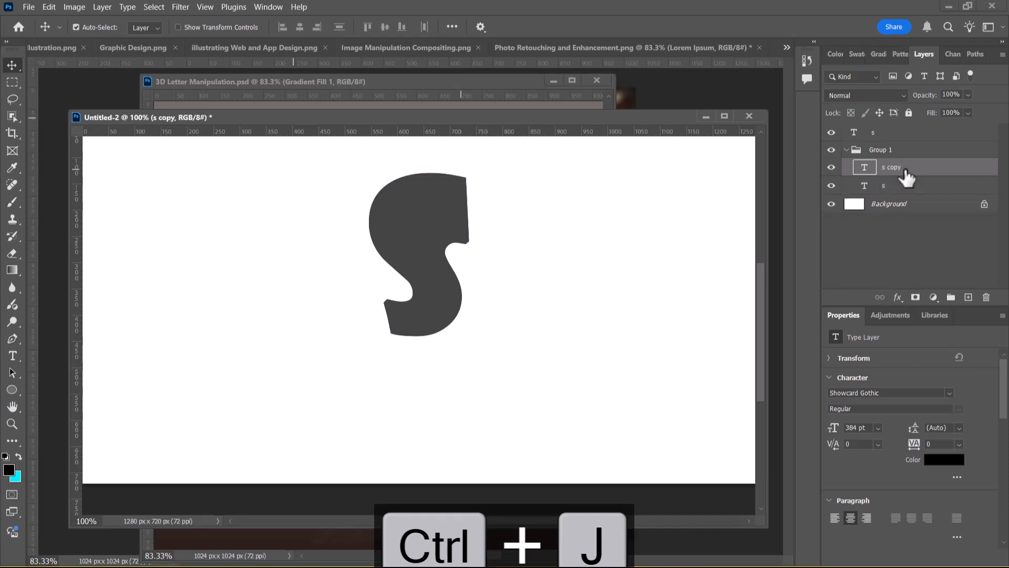
{"action": "key", "text": "ctrl+alt+Right"}
{"action": "key", "text": "ctrl+alt+Right"}
{"action": "key", "text": "ctrl+alt+Right"}
{"action": "key", "text": "ctrl+alt+Right"}
{"action": "key", "text": "ctrl+alt+Right"}
{"action": "key", "text": "ctrl+alt+Right"}
{"action": "key", "text": "ctrl+alt+Right"}
{"action": "key", "text": "ctrl+alt+Right"}
{"action": "key", "text": "ctrl+alt+Right"}
{"action": "key", "text": "ctrl+alt+Right"}
{"action": "key", "text": "ctrl+alt+Right"}
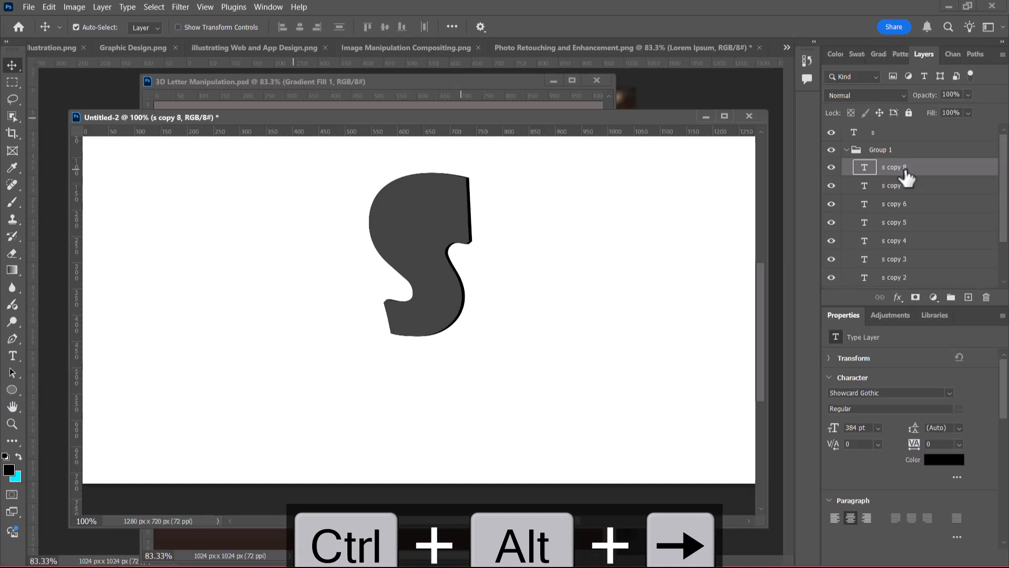
{"action": "key", "text": "ctrl+alt+Right"}
{"action": "key", "text": "ctrl+alt+Right"}
{"action": "key", "text": "ctrl+alt+Right"}
{"action": "key", "text": "ctrl+alt+Right"}
{"action": "key", "text": "ctrl+alt+Right"}
{"action": "key", "text": "ctrl+alt+Right"}
{"action": "key", "text": "ctrl+alt+Right"}
{"action": "key", "text": "ctrl+alt+Right"}
{"action": "key", "text": "ctrl+alt+Right"}
{"action": "key", "text": "ctrl+alt+Right"}
{"action": "key", "text": "ctrl+alt+Right"}
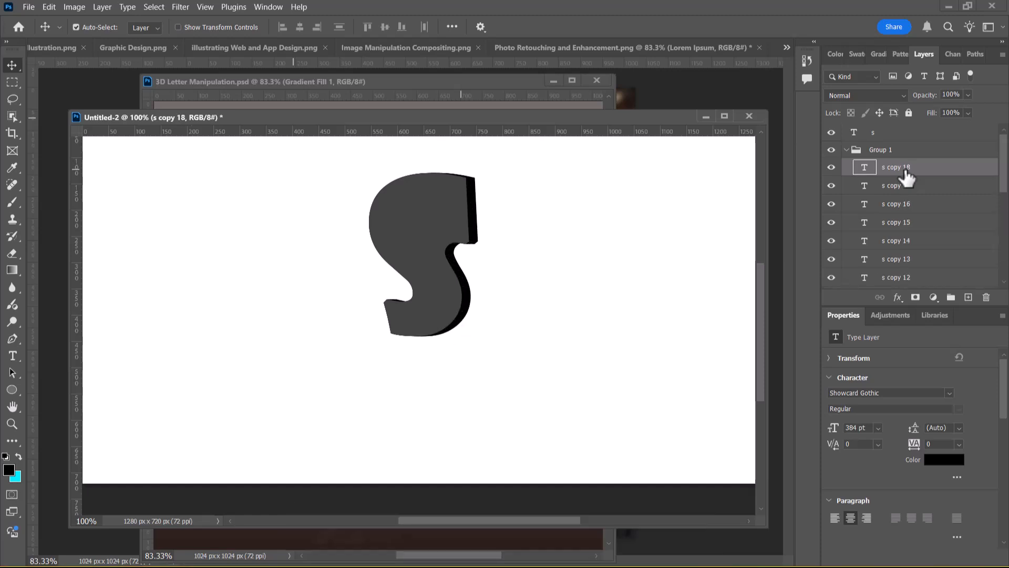
{"action": "key", "text": "ctrl+alt+Right"}
{"action": "key", "text": "ctrl+alt+Right"}
{"action": "key", "text": "ctrl+alt+Right"}
{"action": "key", "text": "ctrl+alt+Right"}
{"action": "key", "text": "ctrl+alt+Right"}
{"action": "key", "text": "ctrl+alt+Right"}
{"action": "key", "text": "ctrl+alt+Right"}
{"action": "key", "text": "ctrl+alt+Right"}
{"action": "key", "text": "ctrl+alt+Right"}
{"action": "key", "text": "ctrl+alt+Right"}
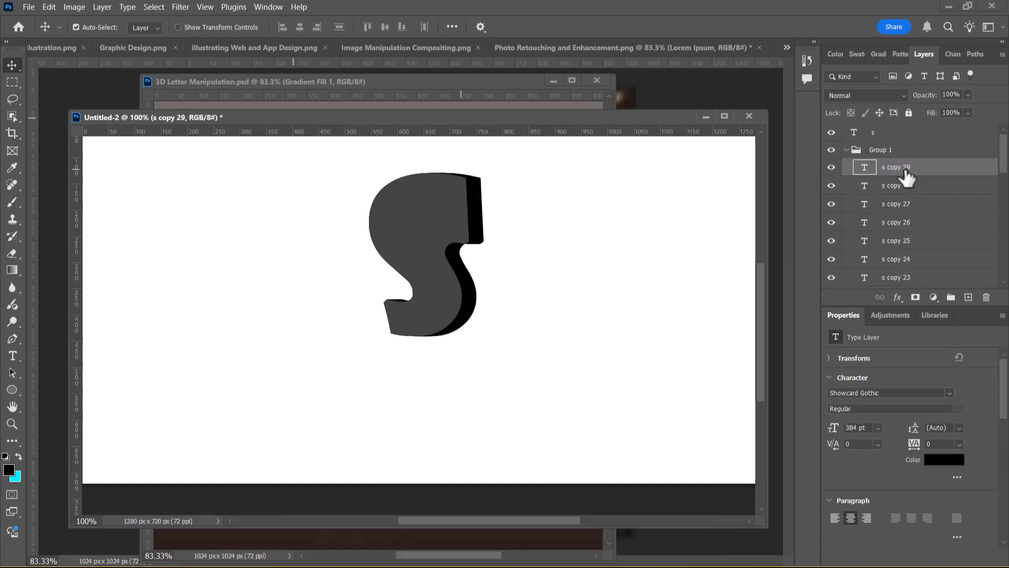
{"action": "key", "text": "ctrl+alt+Right"}
{"action": "key", "text": "ctrl+alt+Right"}
{"action": "key", "text": "ctrl+alt+Right"}
{"action": "key", "text": "ctrl+alt+Right"}
{"action": "key", "text": "ctrl+alt+Right"}
{"action": "key", "text": "ctrl+alt+Right"}
{"action": "key", "text": "ctrl+alt+Right"}
{"action": "key", "text": "ctrl+alt+Right"}
{"action": "key", "text": "ctrl+alt+Right"}
{"action": "key", "text": "ctrl+alt+Right"}
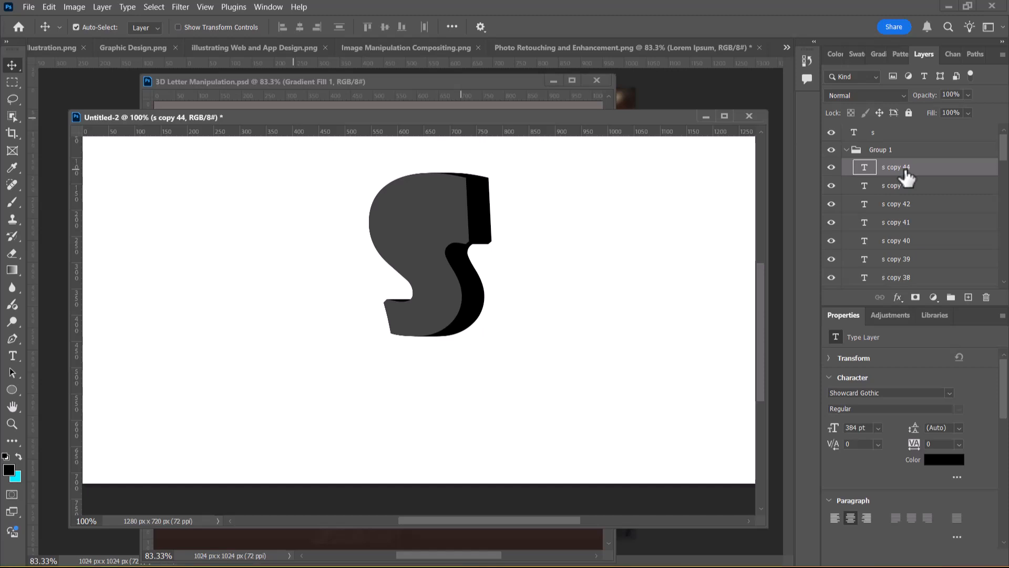
{"action": "key", "text": "ctrl"}
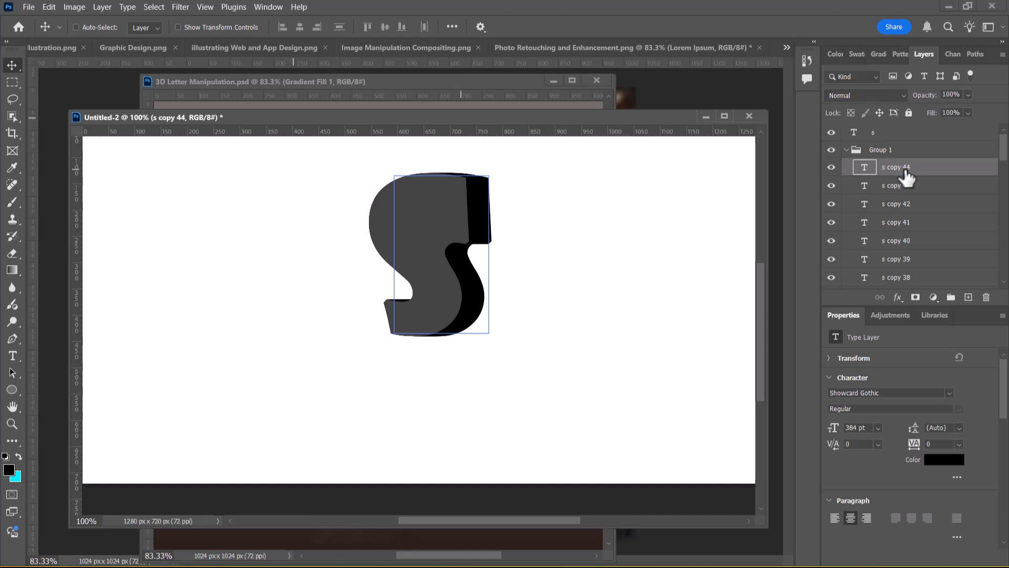
{"action": "key", "text": "ctrl"}
{"action": "key", "text": "ctrl+alt+Right"}
{"action": "key", "text": "ctrl+alt+Right"}
{"action": "key", "text": "ctrl+alt+Right"}
{"action": "key", "text": "ctrl+alt+Right"}
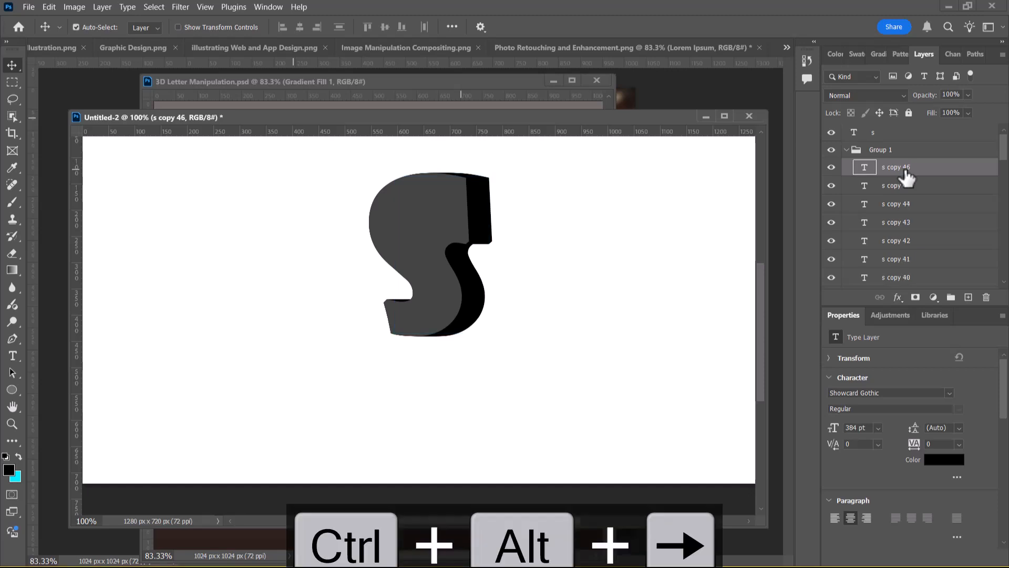
{"action": "key", "text": "ctrl+alt+Right"}
{"action": "key", "text": "ctrl+alt+Right"}
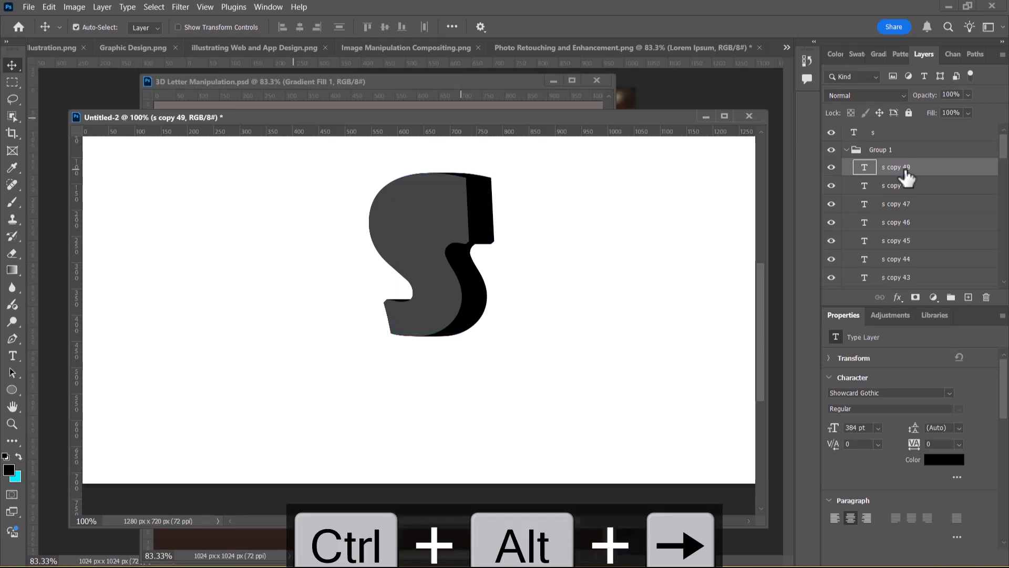
{"action": "left_click", "coordinate": [906, 172]}
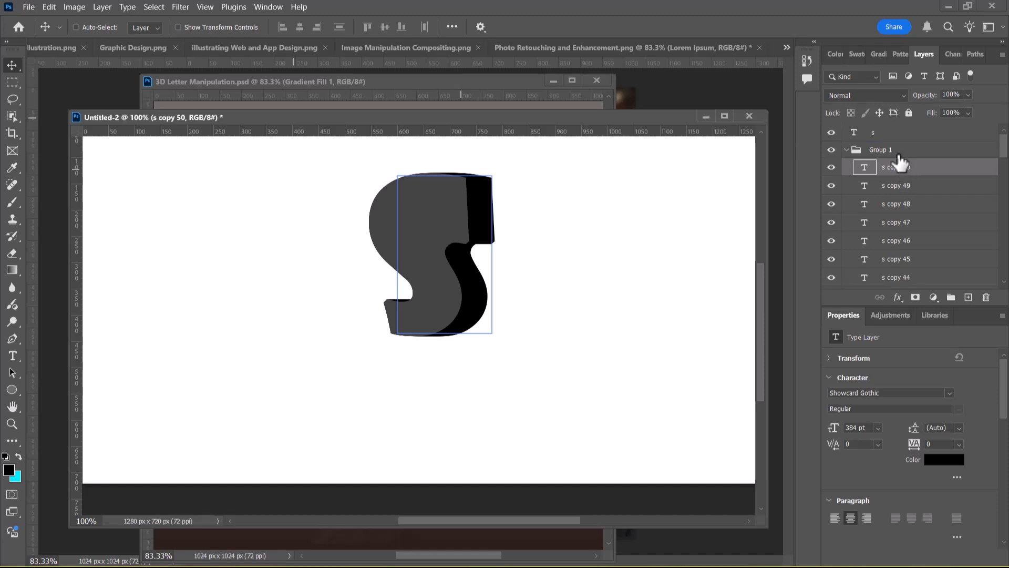
{"action": "left_click", "coordinate": [895, 152]}
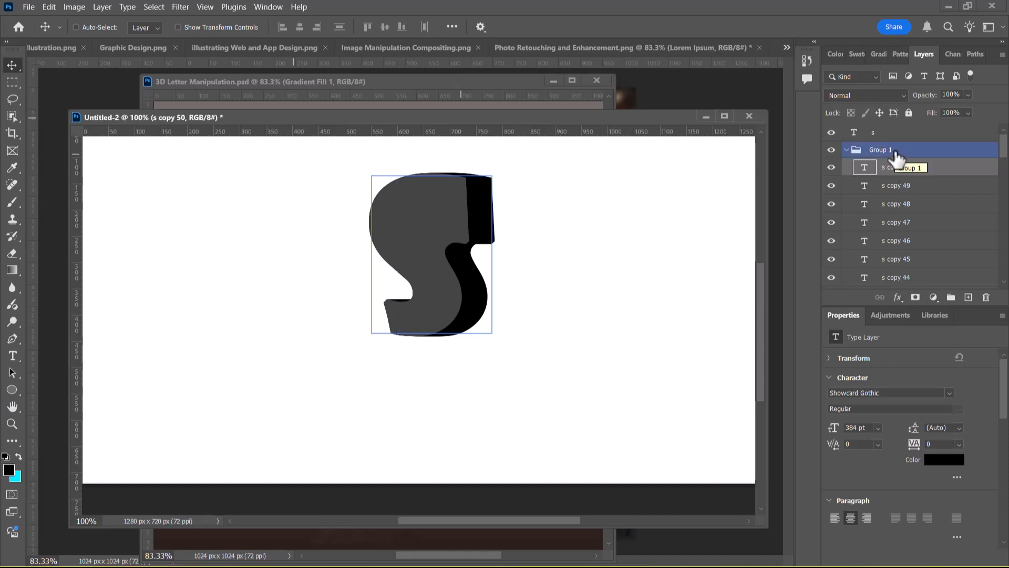
Collapse Group 1 and toggle its visibility to examine the 3D side behind the grey S
{"action": "left_click", "coordinate": [847, 150]}
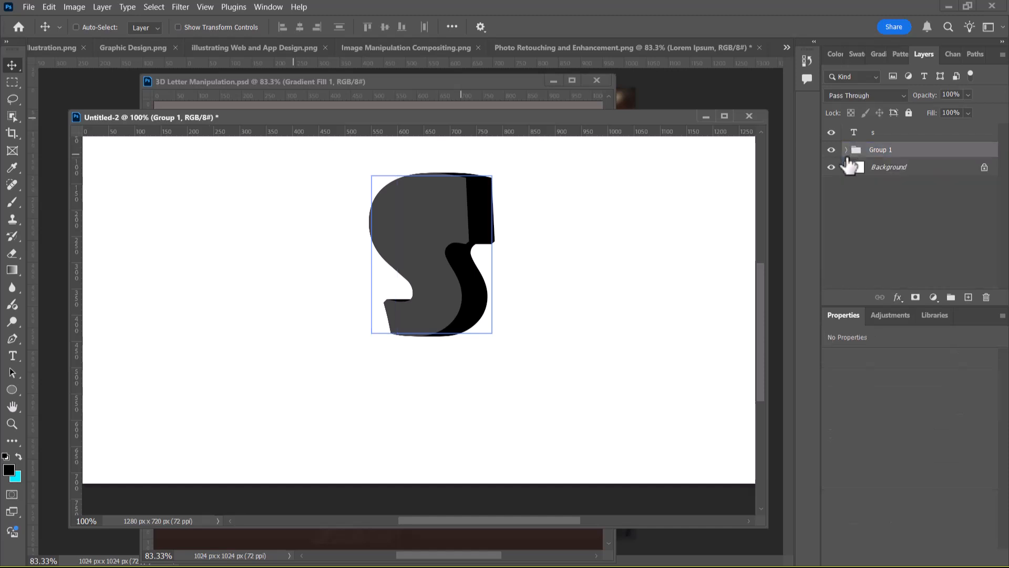
{"action": "left_click", "coordinate": [831, 151]}
{"action": "left_click", "coordinate": [831, 151]}
{"action": "left_click", "coordinate": [831, 150]}
{"action": "left_click", "coordinate": [831, 151]}
{"action": "left_click", "coordinate": [831, 151]}
{"action": "left_click", "coordinate": [831, 151]}
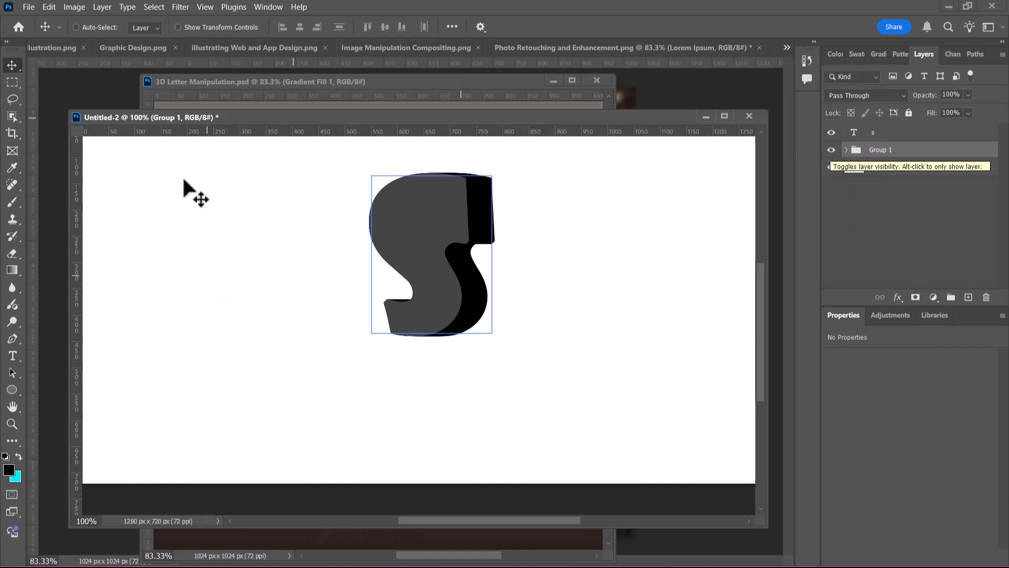
{"action": "left_click", "coordinate": [28, 7]}
{"action": "left_click", "coordinate": [54, 33]}
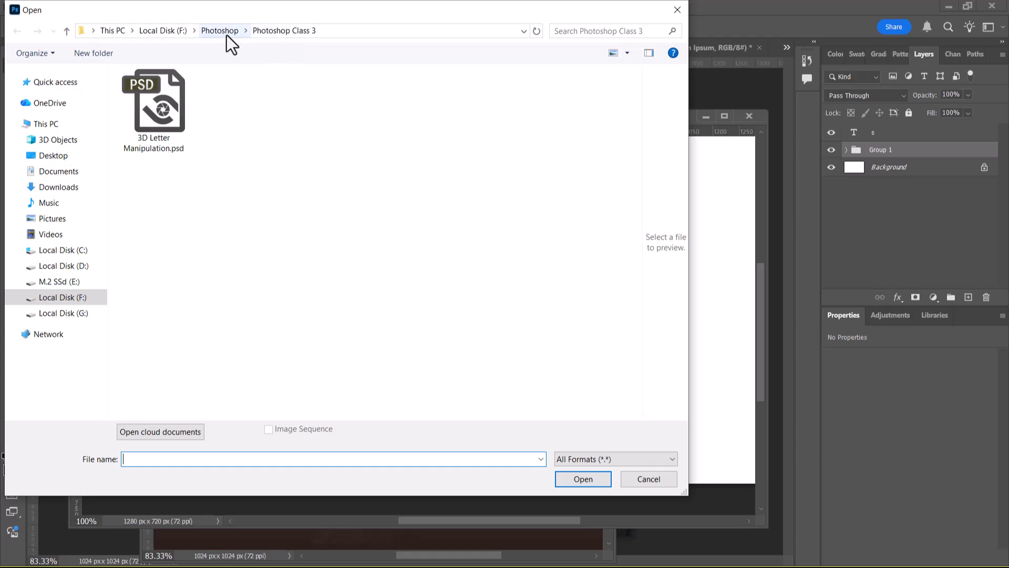
{"action": "left_click", "coordinate": [652, 460]}
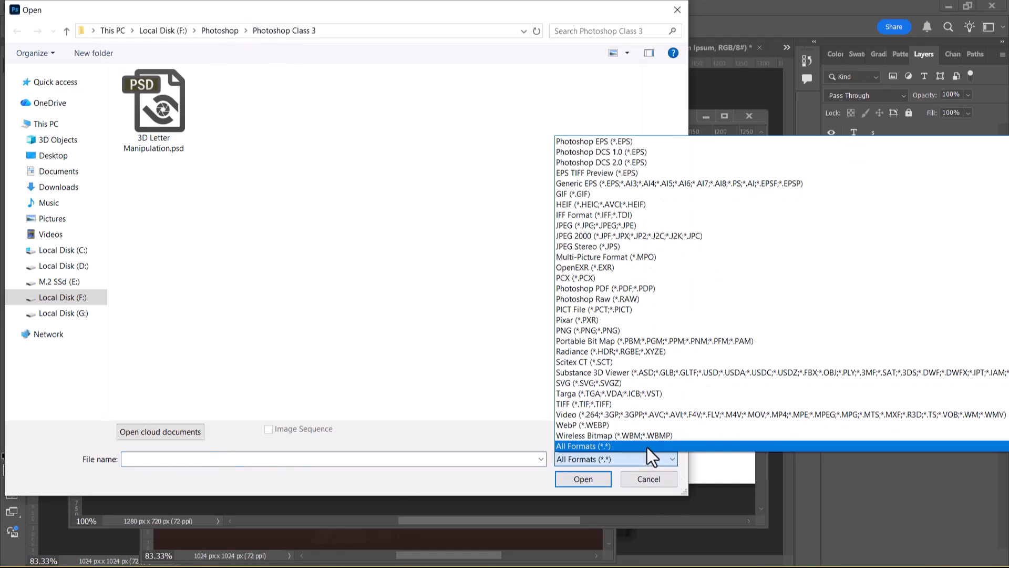
{"action": "left_click", "coordinate": [647, 447]}
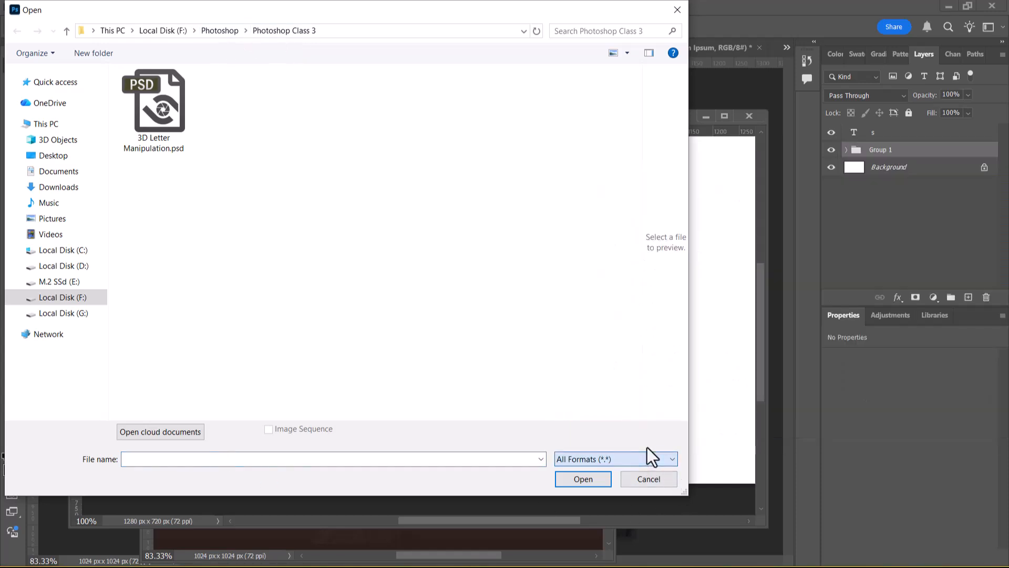
{"action": "left_click", "coordinate": [221, 33]}
{"action": "double_click", "coordinate": [191, 120]}
Switch to File Explorer and look for the source image in the Photoshop Class 3 folder on Local Disk (F:)
{"action": "key", "text": "super"}
{"action": "left_click", "coordinate": [253, 563]}
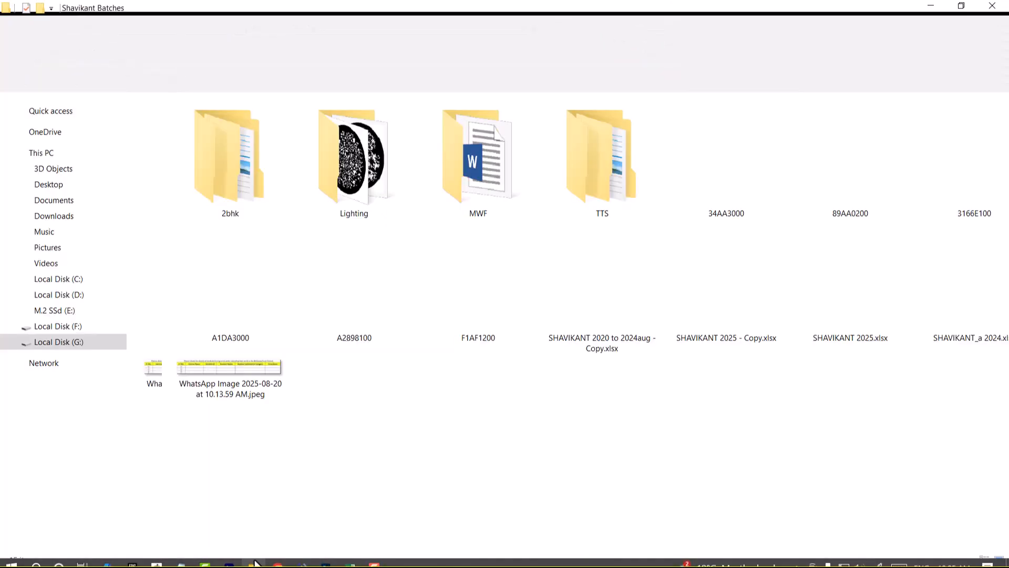
{"action": "left_click", "coordinate": [68, 348]}
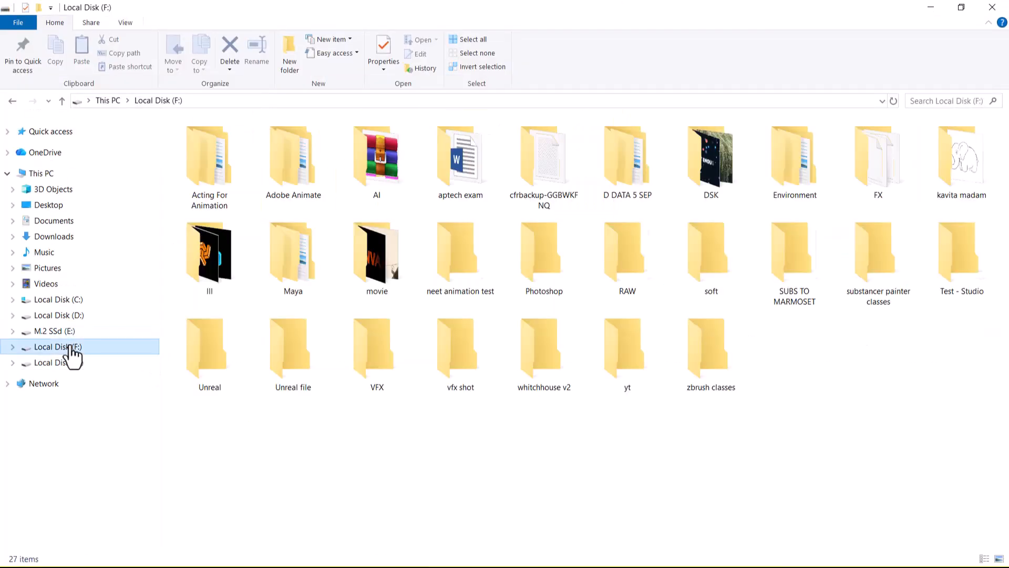
{"action": "key", "text": "p"}
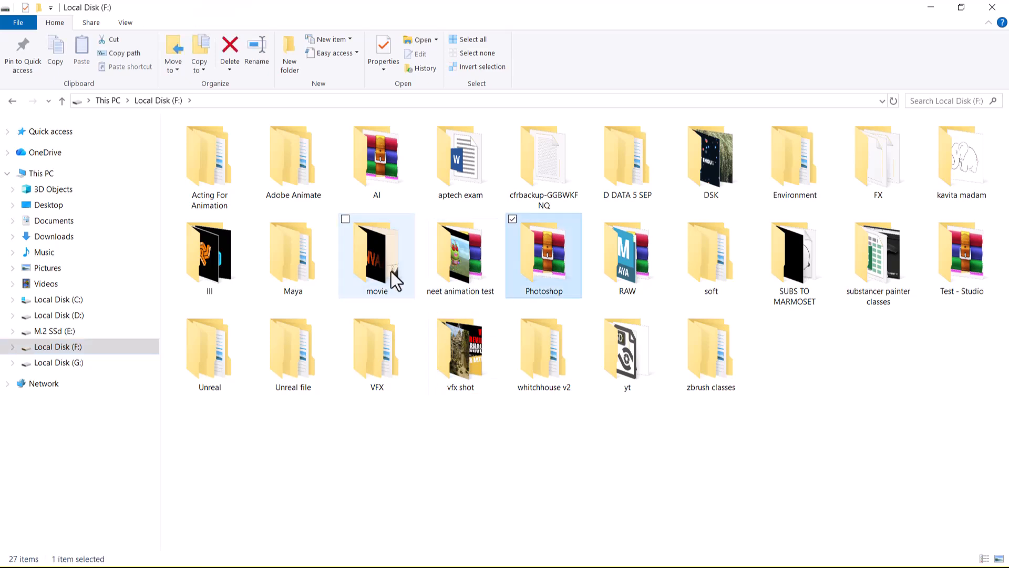
{"action": "double_click", "coordinate": [561, 282]}
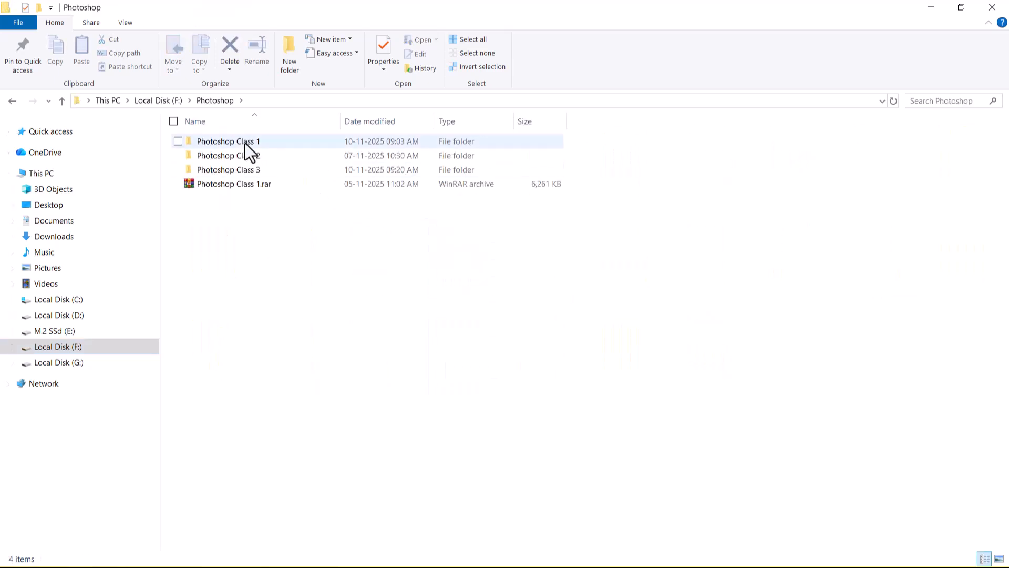
{"action": "double_click", "coordinate": [242, 170]}
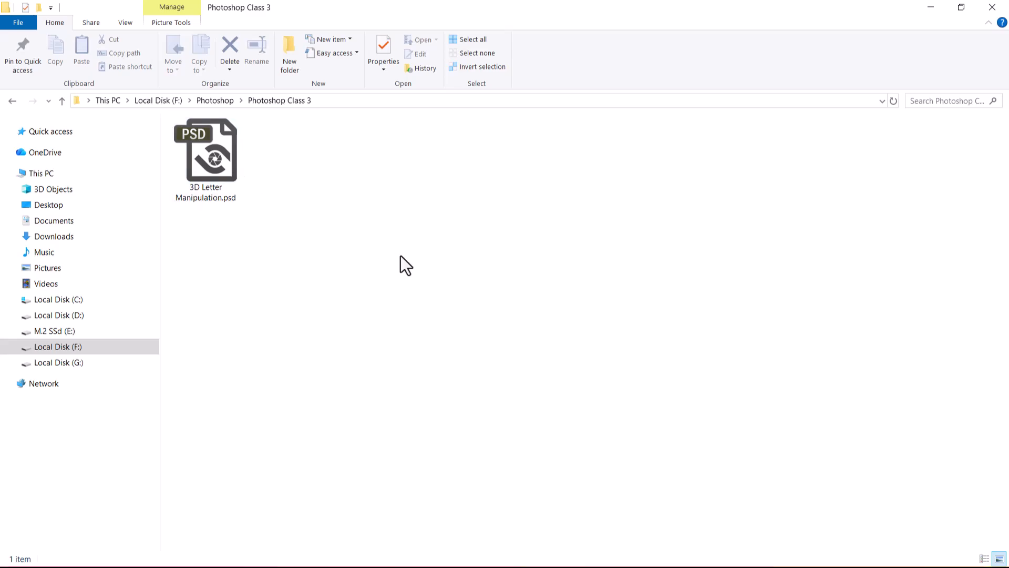
Switch back to the tiger photo document Untitled-1 in Photoshop, dismissing the pending file-open dialog and repositioning the photo's window
{"action": "key", "text": "super"}
{"action": "mouse_move", "coordinate": [326, 556]}
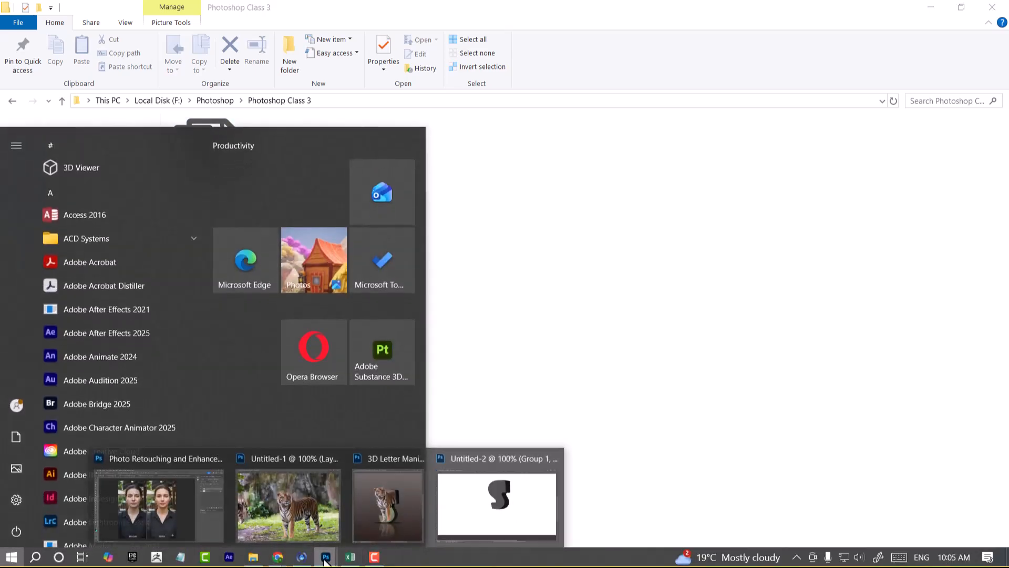
{"action": "left_click", "coordinate": [381, 494]}
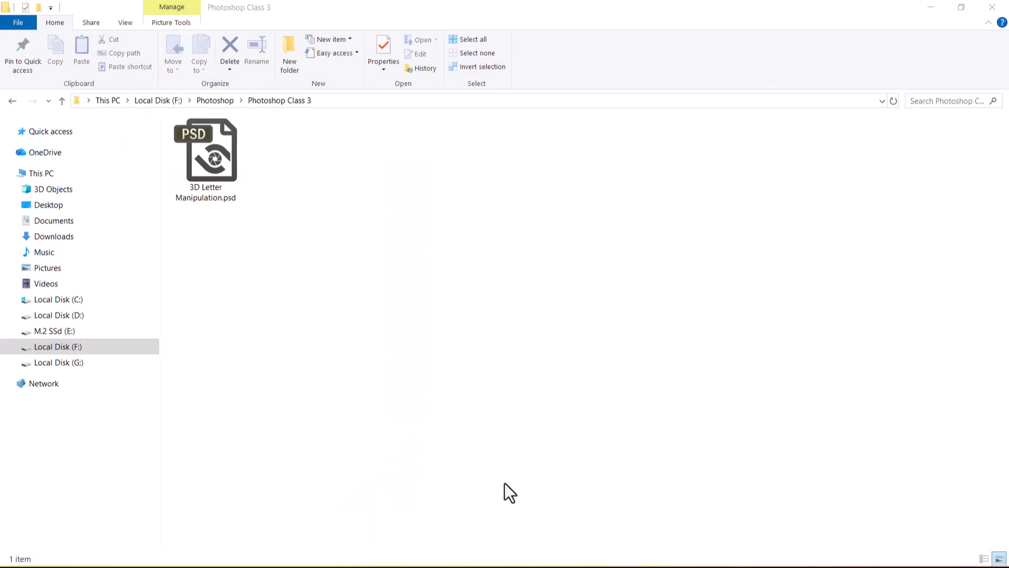
{"action": "key", "text": "super"}
{"action": "mouse_move", "coordinate": [326, 557]}
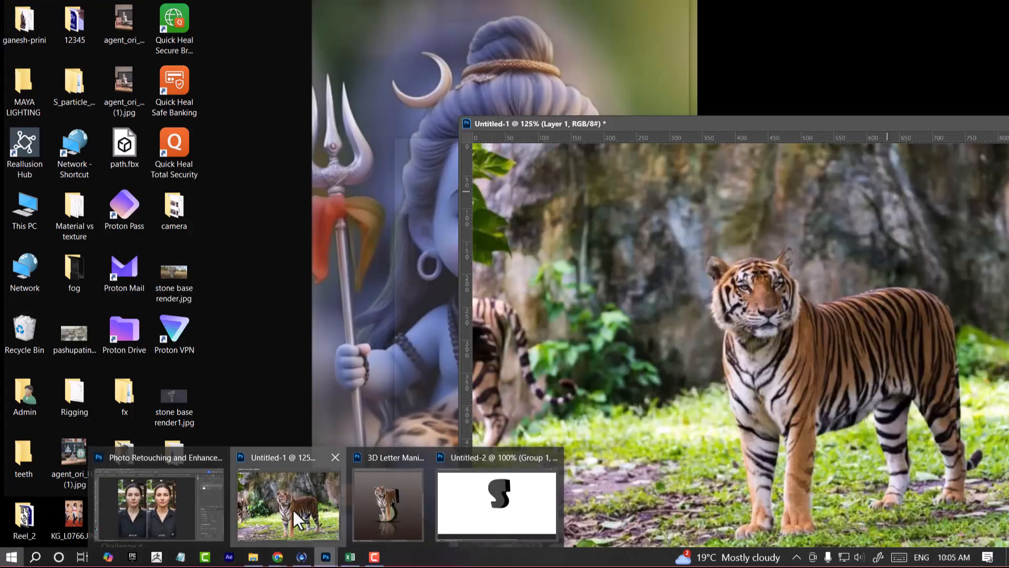
{"action": "left_click", "coordinate": [292, 508]}
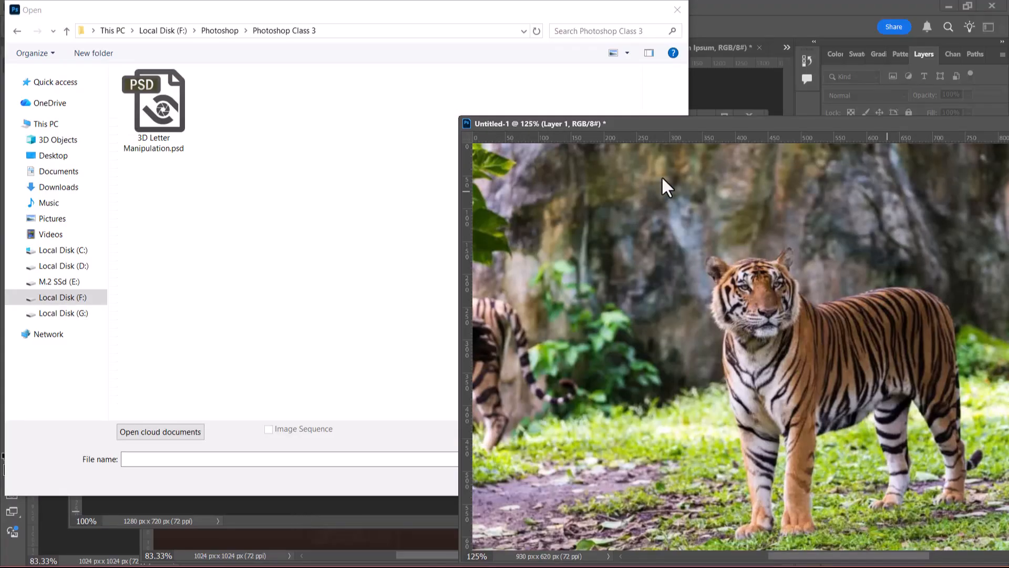
{"action": "left_click", "coordinate": [678, 10]}
{"action": "left_click_drag", "start_coordinate": [686, 124], "coordinate": [556, 109]}
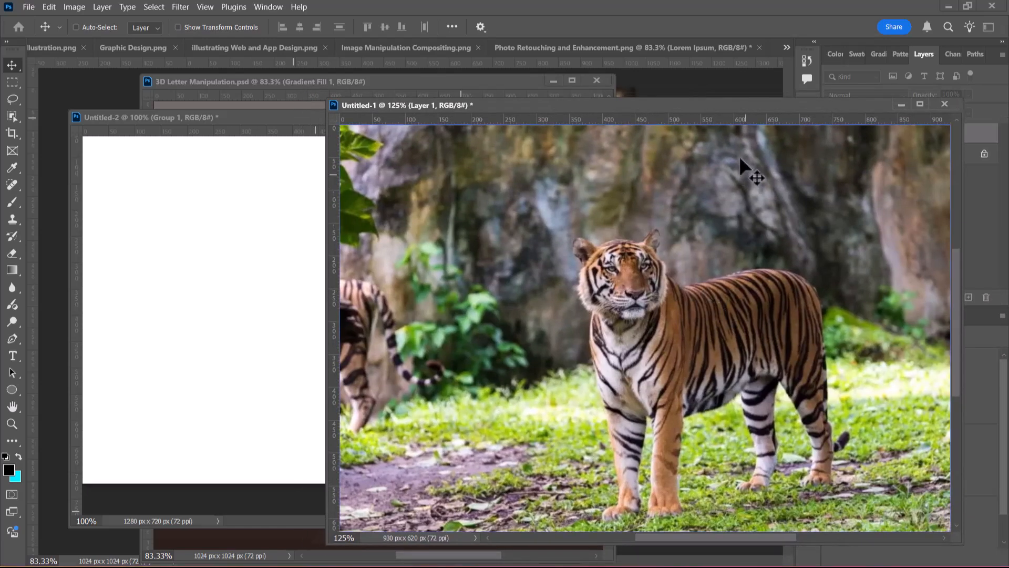
{"action": "left_click_drag", "start_coordinate": [721, 106], "coordinate": [616, 164]}
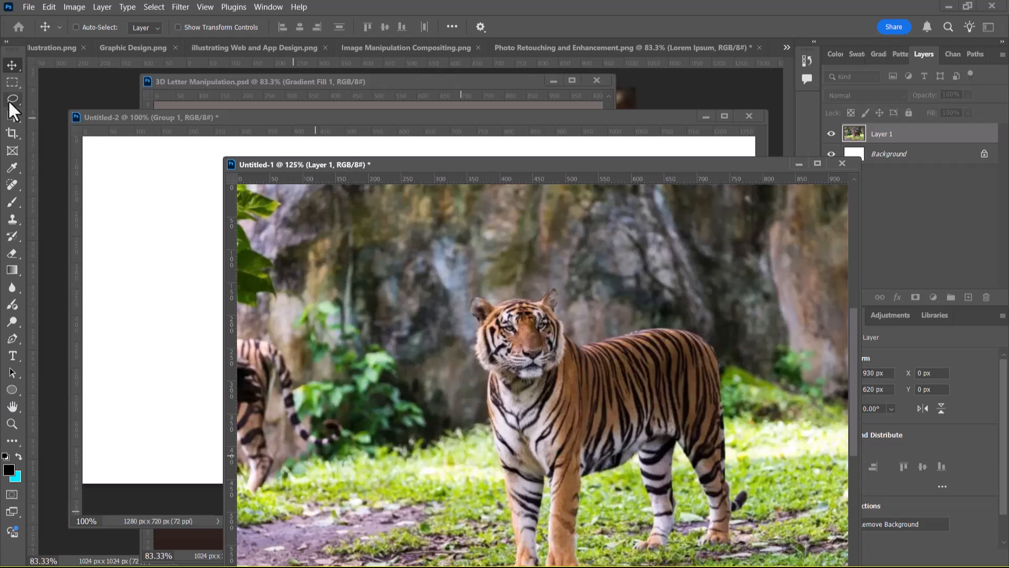
Try selecting the standing tiger with the Object Selection tool and clear the selection
{"action": "left_click", "coordinate": [11, 116]}
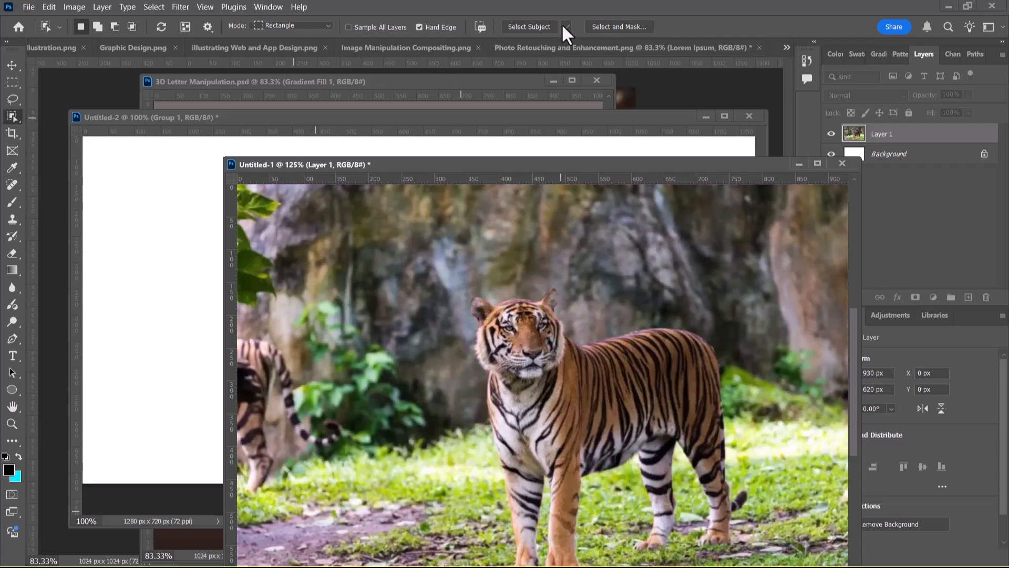
{"action": "left_click", "coordinate": [566, 27]}
{"action": "left_click", "coordinate": [590, 54]}
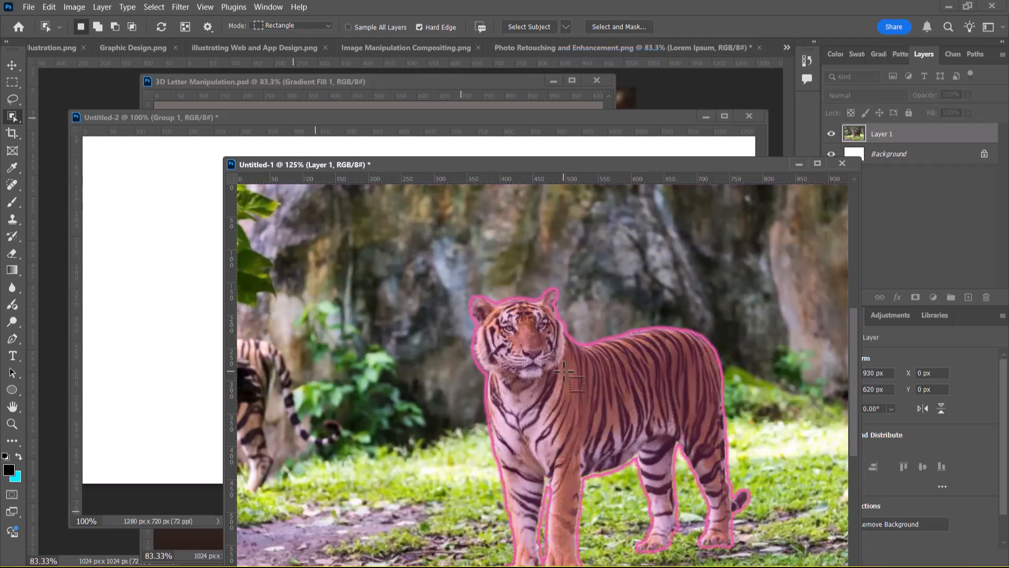
{"action": "left_click", "coordinate": [545, 405]}
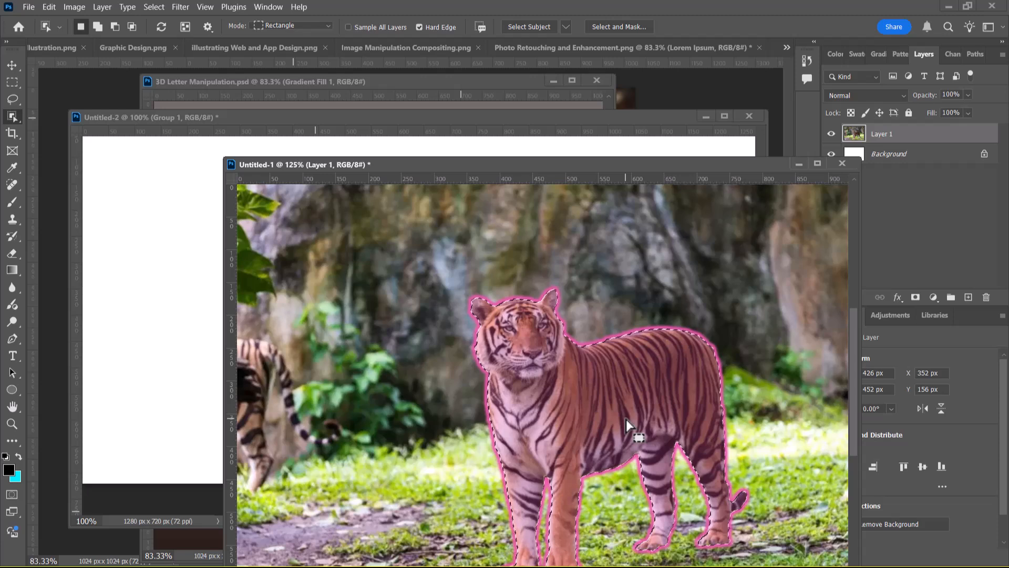
{"action": "key", "text": "ctrl+d"}
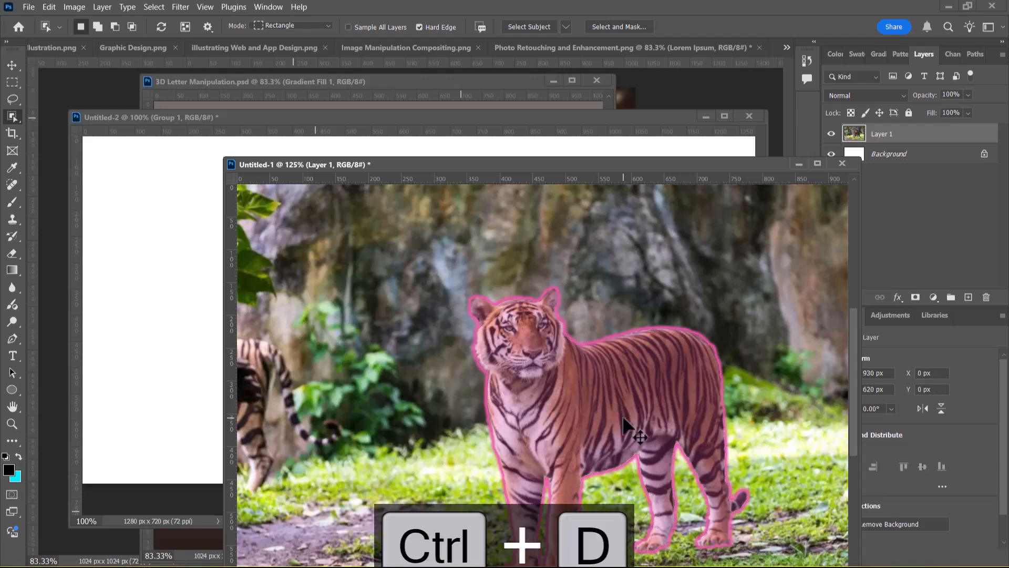
Copy the tiger photo into the Untitled-2 document and stack its layer above the s text layer
{"action": "left_click", "coordinate": [11, 64]}
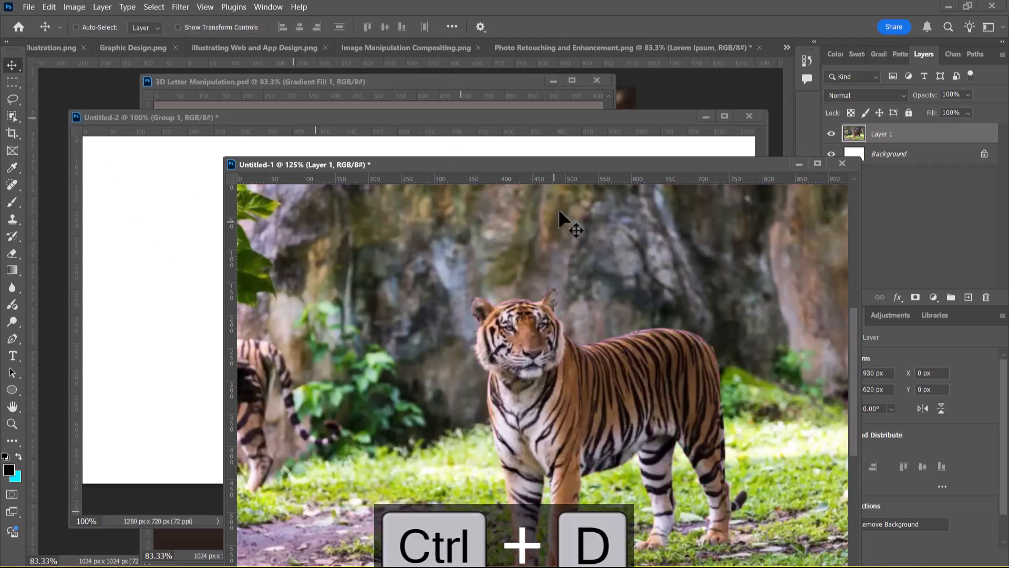
{"action": "left_click_drag", "start_coordinate": [558, 169], "coordinate": [827, 186]}
{"action": "left_click_drag", "start_coordinate": [848, 427], "coordinate": [416, 307]}
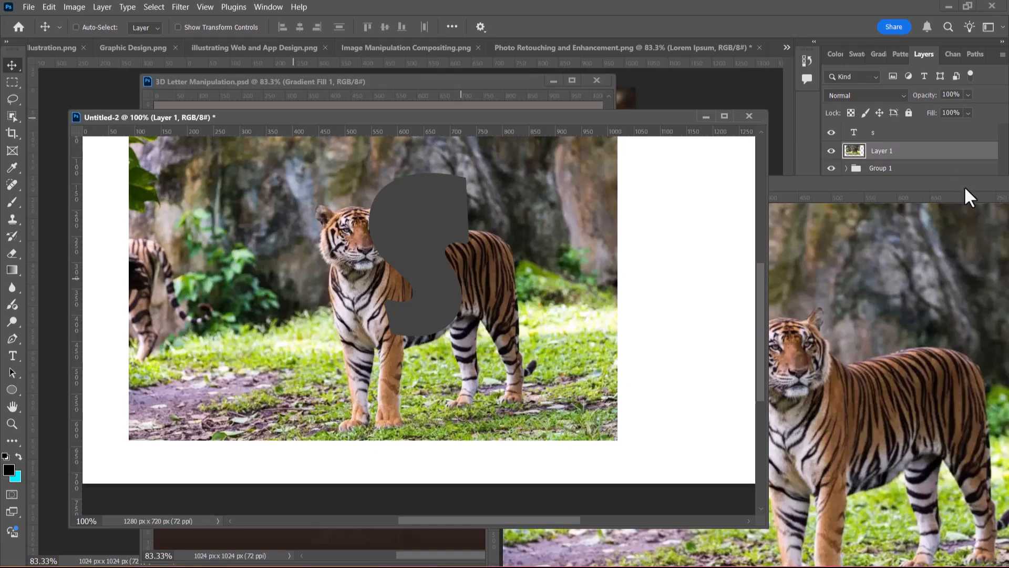
{"action": "left_click_drag", "start_coordinate": [965, 189], "coordinate": [661, 289]}
{"action": "left_click", "coordinate": [662, 282]}
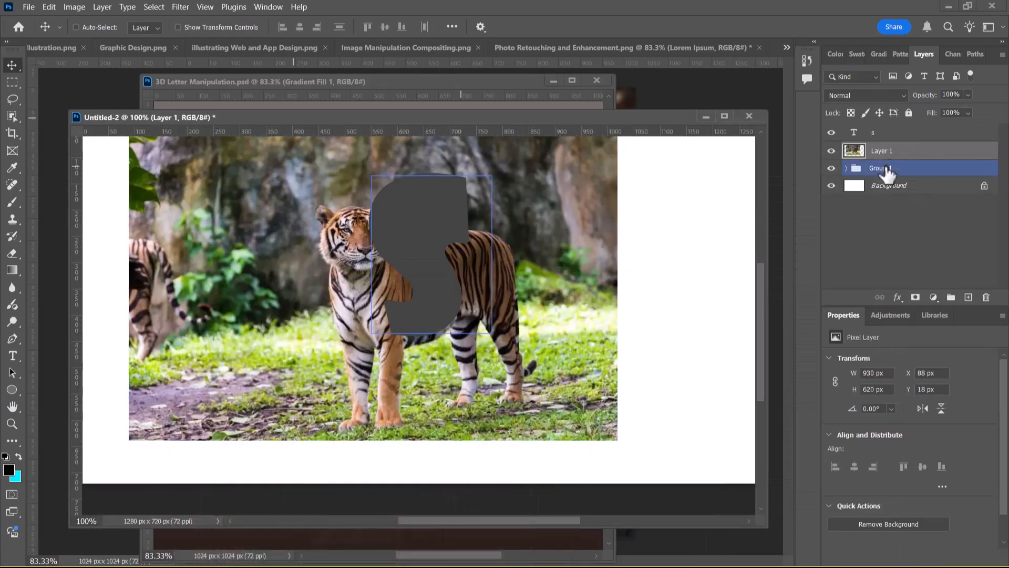
{"action": "left_click_drag", "start_coordinate": [894, 150], "coordinate": [891, 127]}
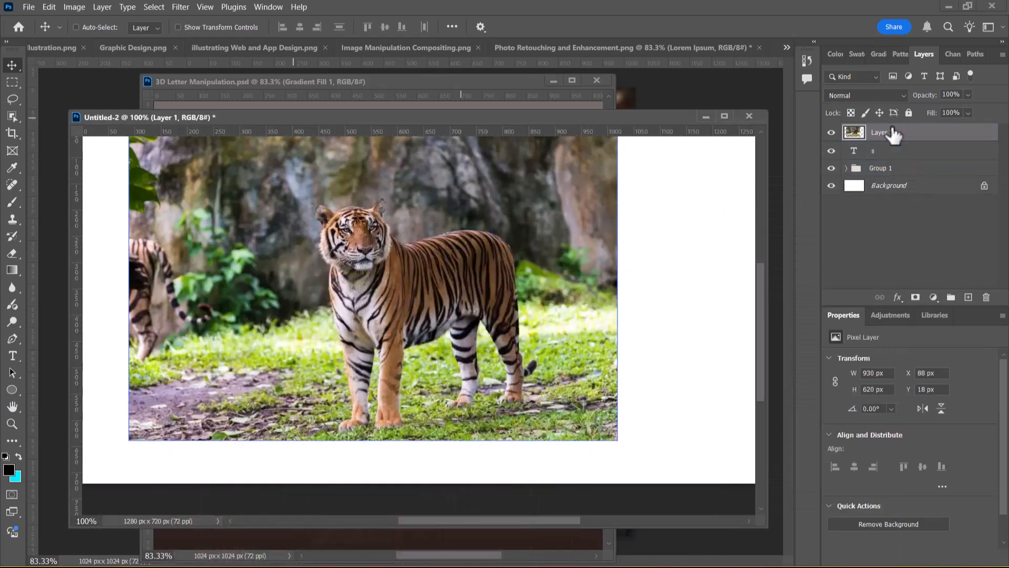
Lower the tiger photo layer's opacity to 29% and move the photo so the tiger's front legs overlap the S
{"action": "left_click_drag", "start_coordinate": [935, 97], "coordinate": [890, 95]}
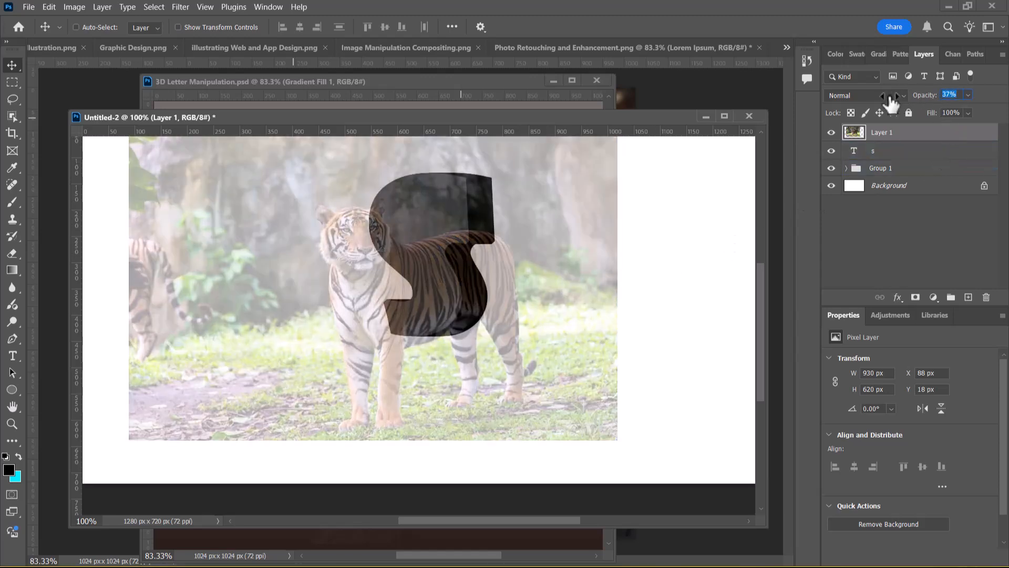
{"action": "mouse_move", "coordinate": [889, 99]}
{"action": "left_mouse_down"}
{"action": "mouse_move", "coordinate": [873, 102]}
{"action": "mouse_move", "coordinate": [883, 102]}
{"action": "left_mouse_up"}
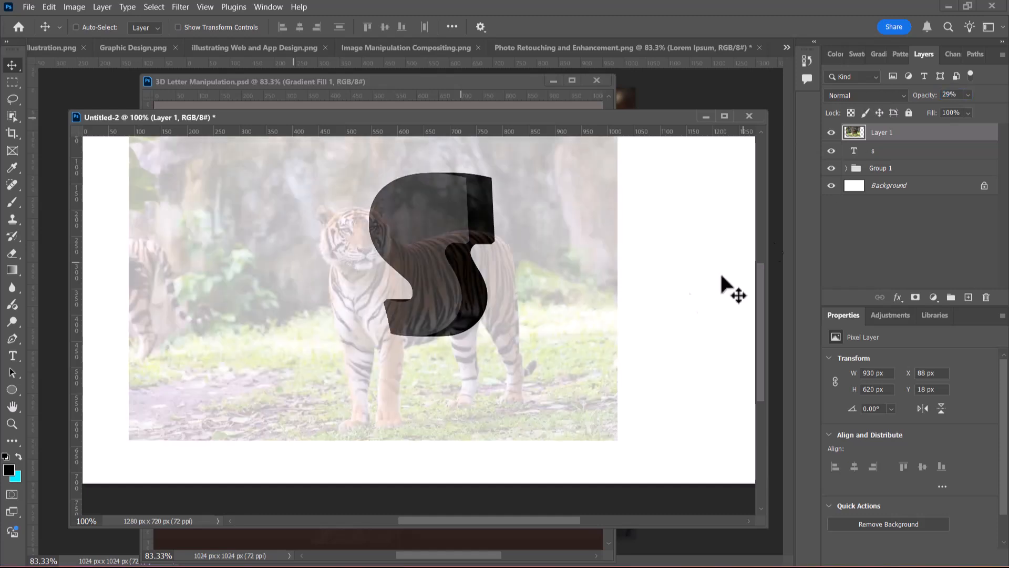
{"action": "left_click_drag", "start_coordinate": [491, 375], "coordinate": [545, 273]}
Try scaling only the tiger photo's height to 95% and undo that transformation
{"action": "left_click", "coordinate": [725, 115]}
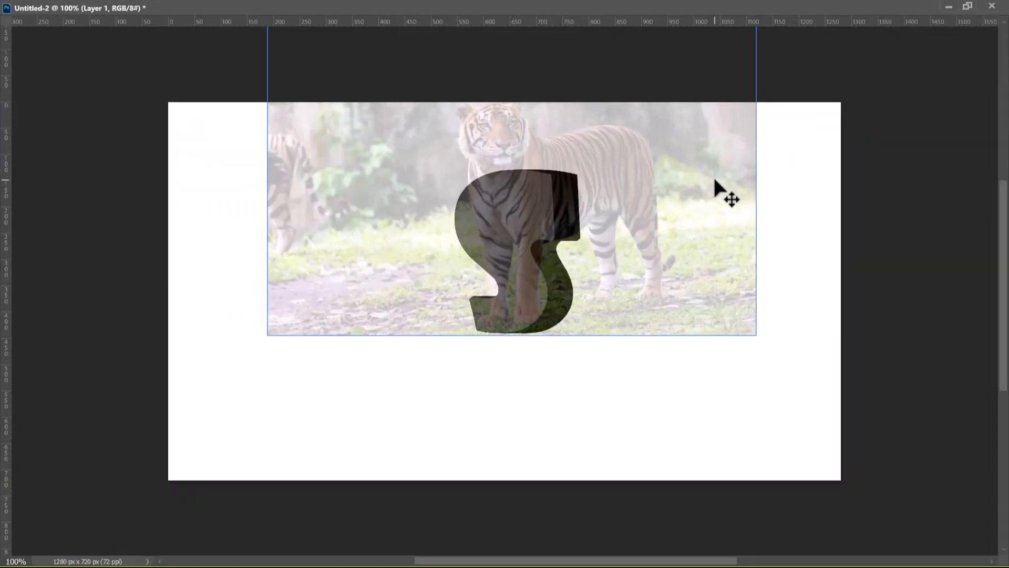
{"action": "key", "text": "ctrl+t"}
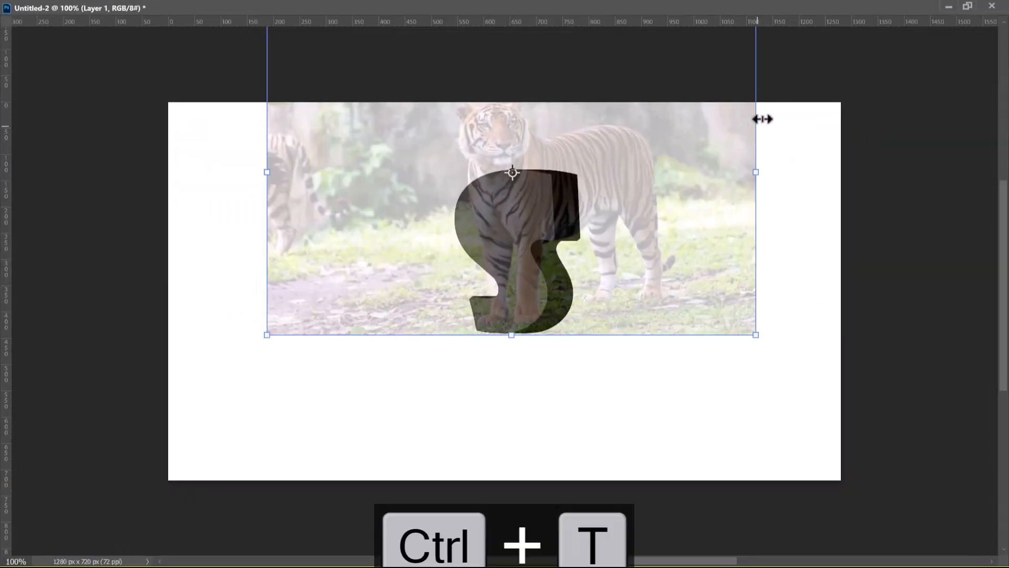
{"action": "left_click", "coordinate": [968, 6]}
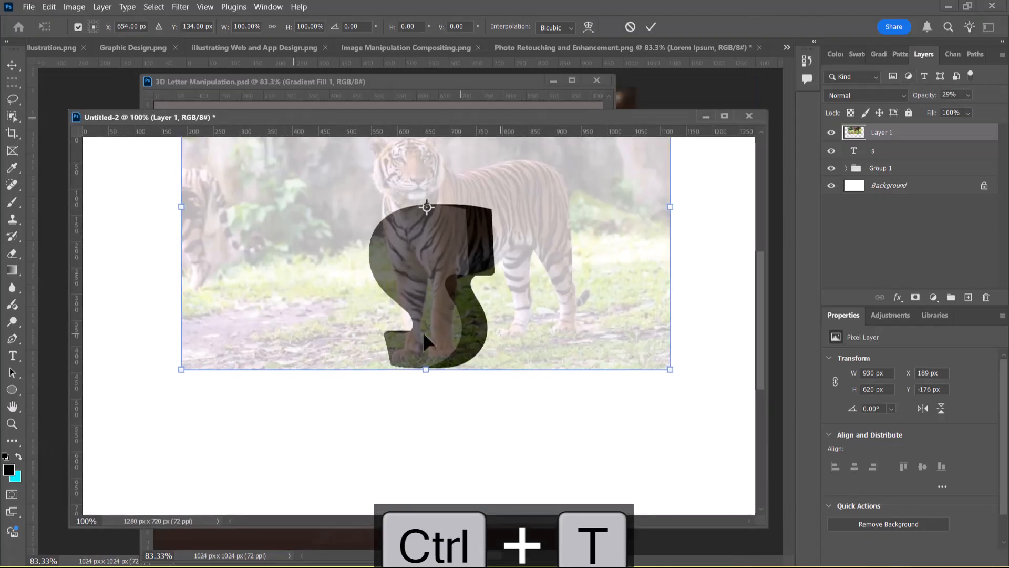
{"action": "left_click_drag", "start_coordinate": [289, 32], "coordinate": [287, 35]}
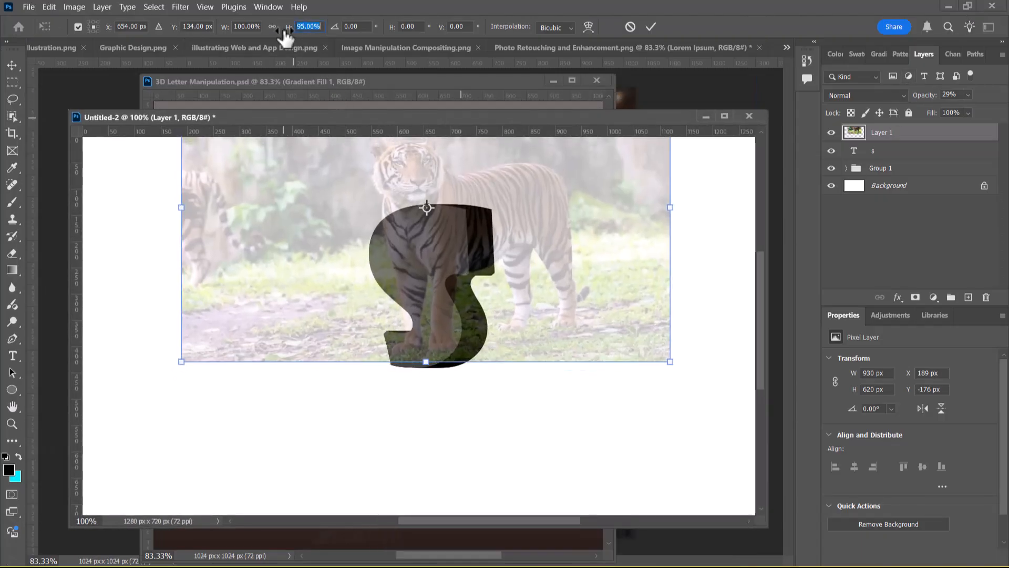
{"action": "key", "text": "ctrl+z"}
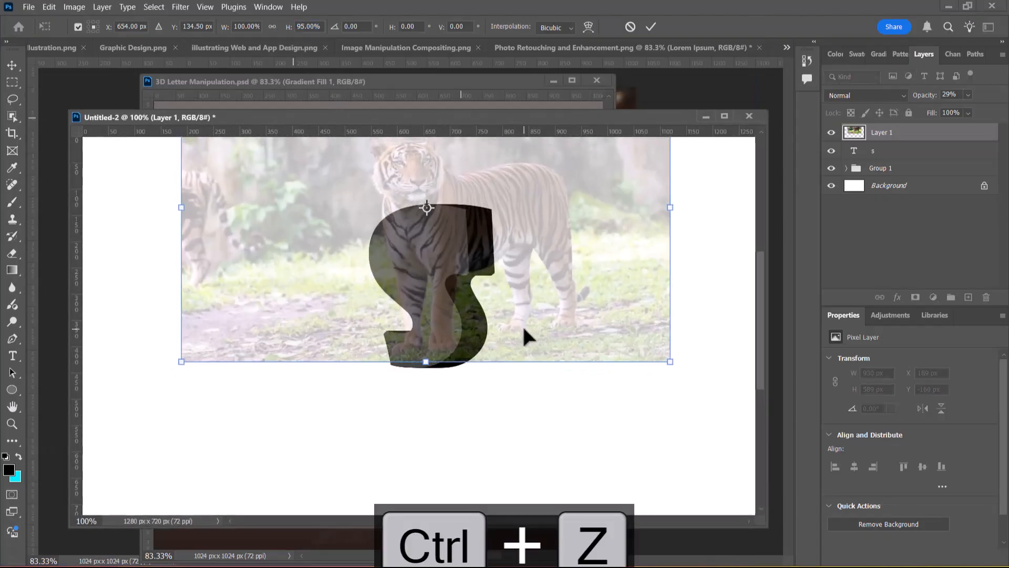
{"action": "key", "text": "Return"}
{"action": "key", "text": "ctrl+z"}
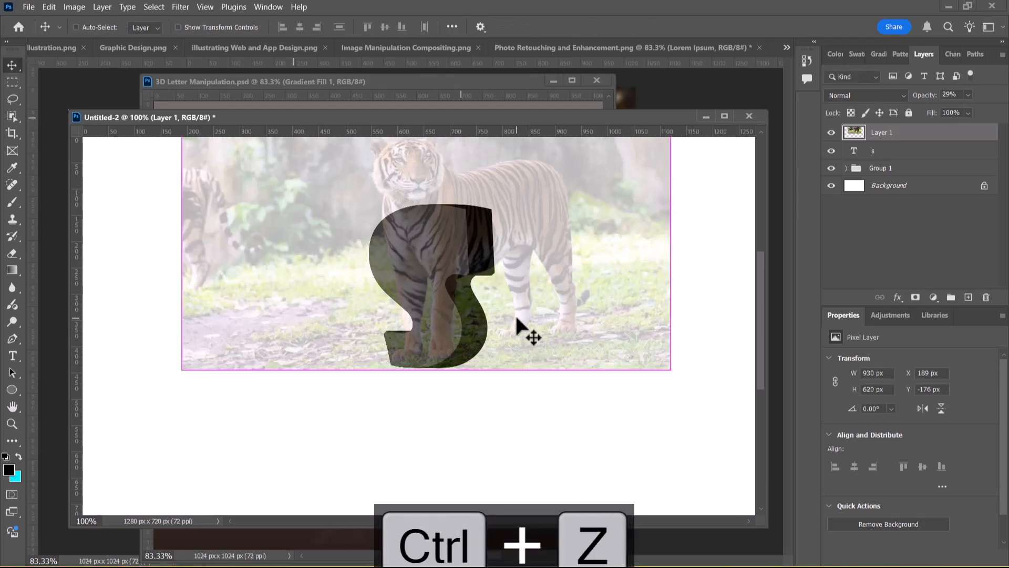
Scale the tiger photo proportionally to 81%, rotate it about -4°, and position it so the tiger's front legs stand on the S's base
{"action": "key", "text": "ctrl+t"}
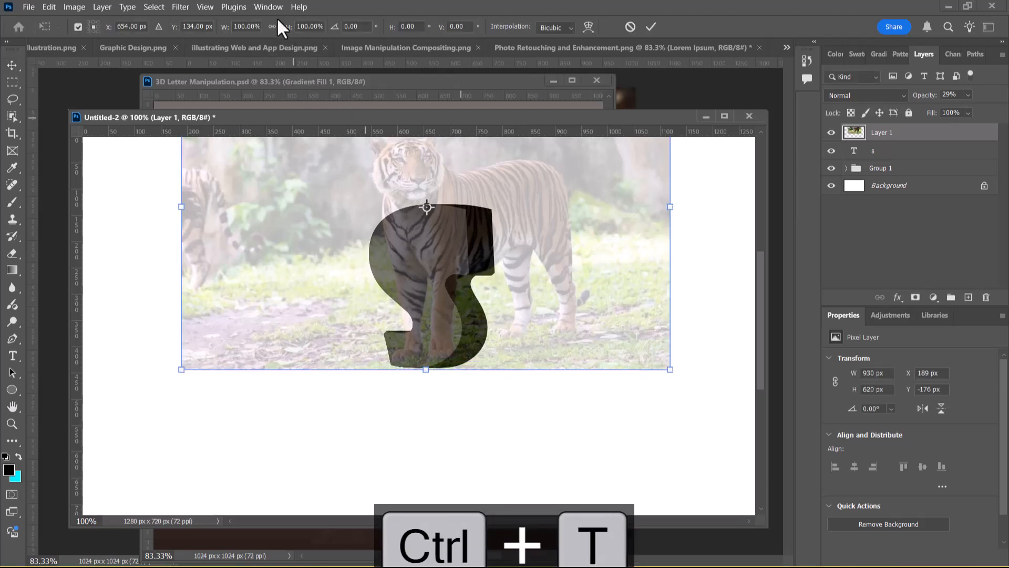
{"action": "left_click_drag", "start_coordinate": [287, 26], "coordinate": [270, 33]}
{"action": "left_click_drag", "start_coordinate": [424, 241], "coordinate": [424, 277]}
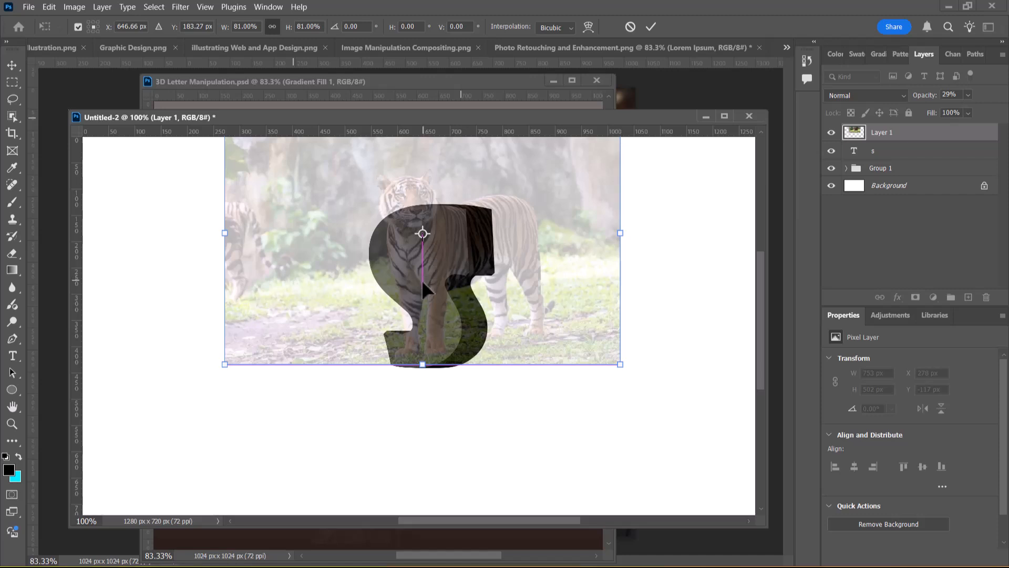
{"action": "left_click_drag", "start_coordinate": [649, 383], "coordinate": [670, 352]}
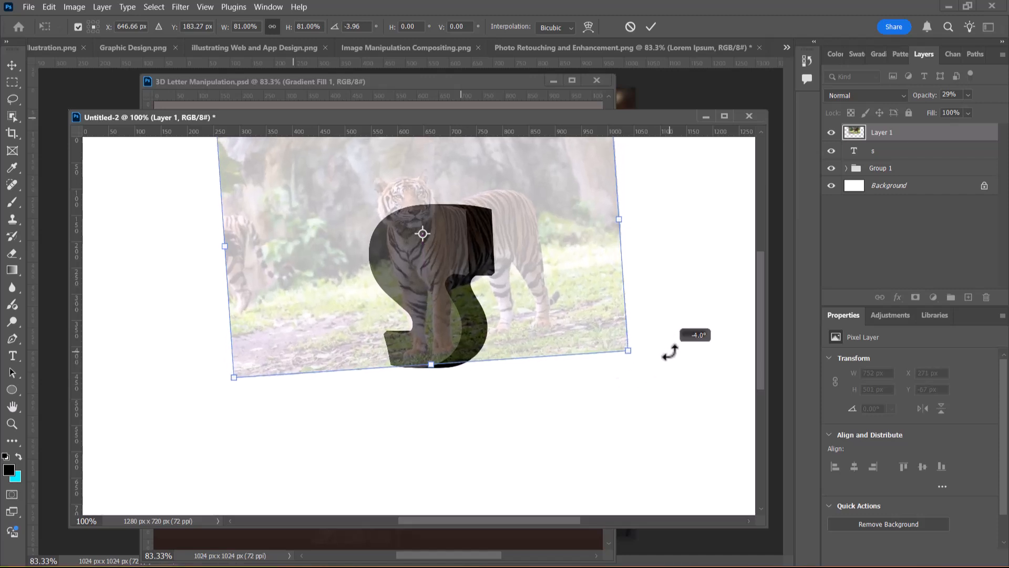
{"action": "left_click_drag", "start_coordinate": [444, 261], "coordinate": [442, 261]}
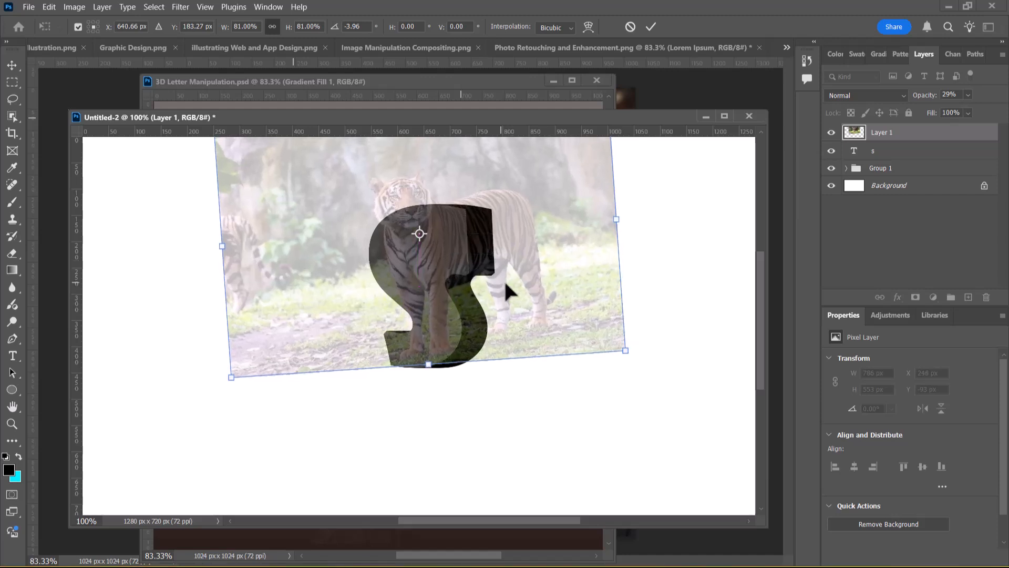
{"action": "left_click_drag", "start_coordinate": [494, 302], "coordinate": [491, 305]}
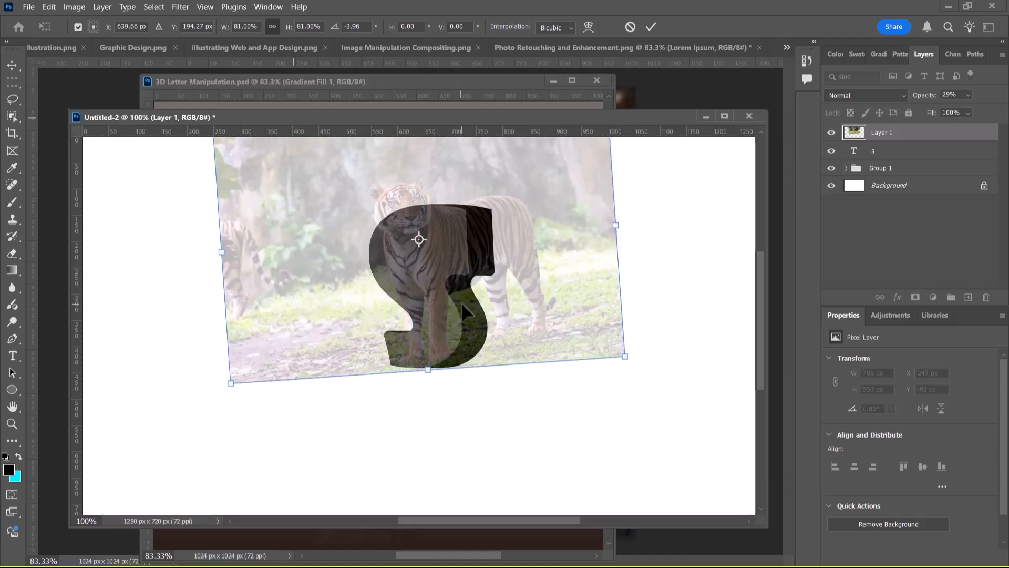
{"action": "key", "text": "Return"}
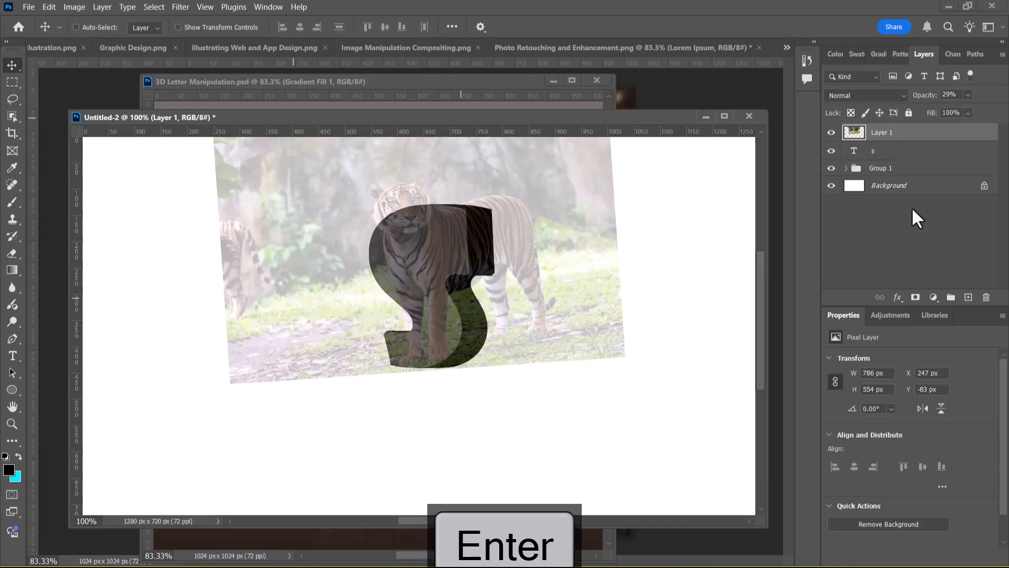
Set the tiger photo layer's opacity to 100%
{"action": "left_click_drag", "start_coordinate": [930, 96], "coordinate": [925, 99]}
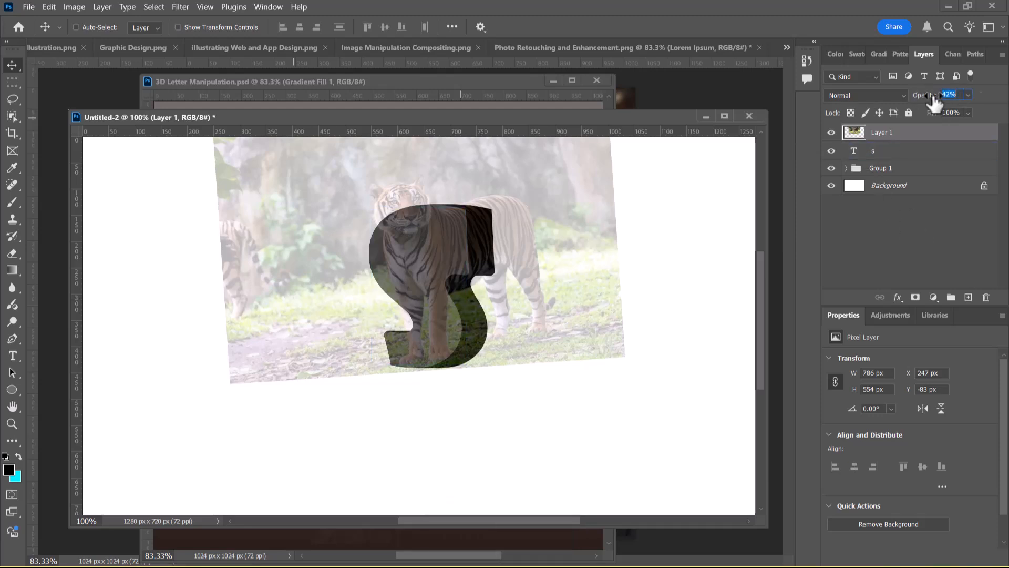
{"action": "type", "text": "100"}
{"action": "key", "text": "Return"}
Select the standing tiger with the Object Selection tool, copy it onto its own layer, and check the cutout without the photo
{"action": "left_click", "coordinate": [11, 113]}
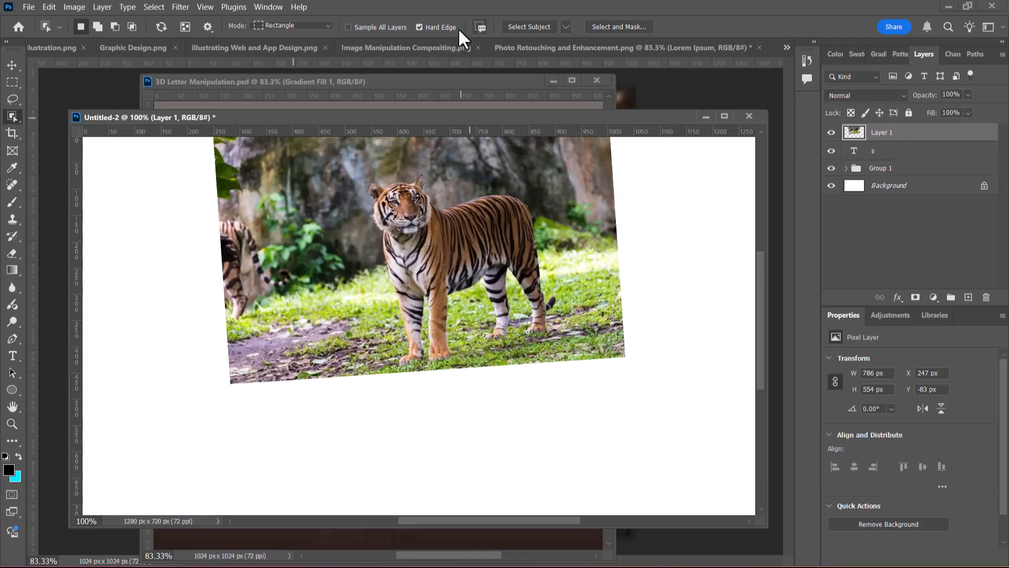
{"action": "right_click", "coordinate": [13, 117]}
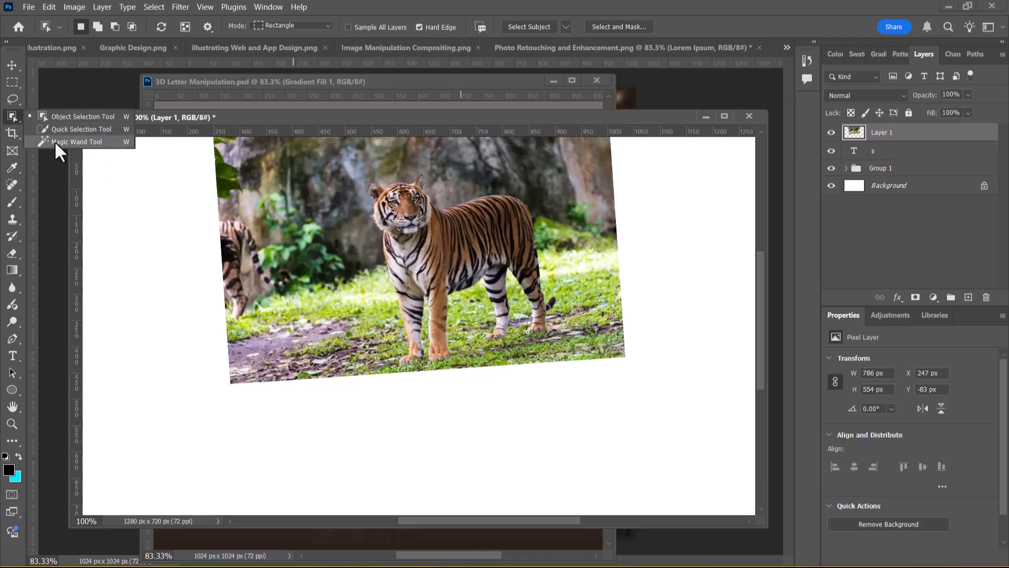
{"action": "left_click", "coordinate": [79, 116]}
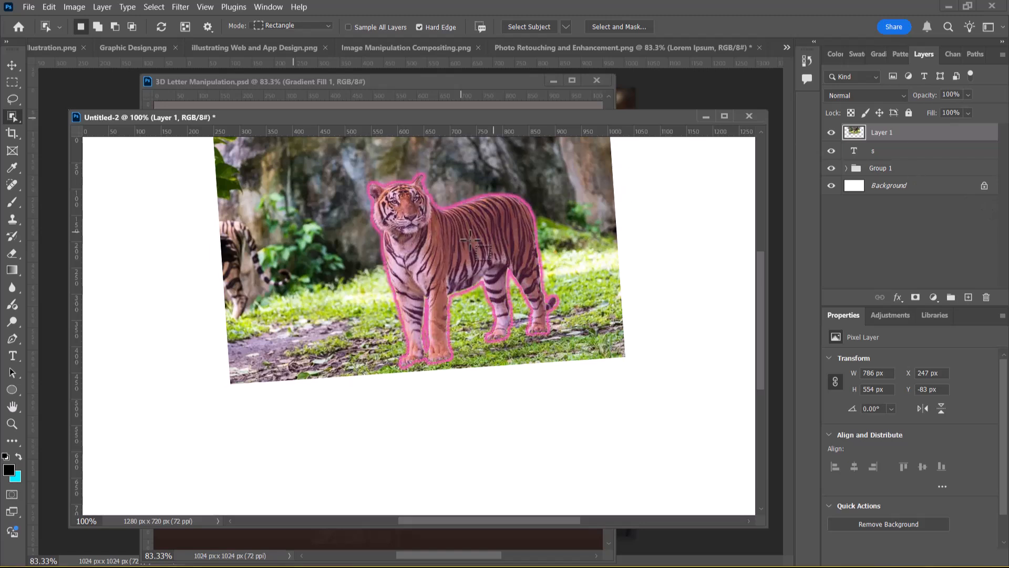
{"action": "left_click", "coordinate": [460, 265]}
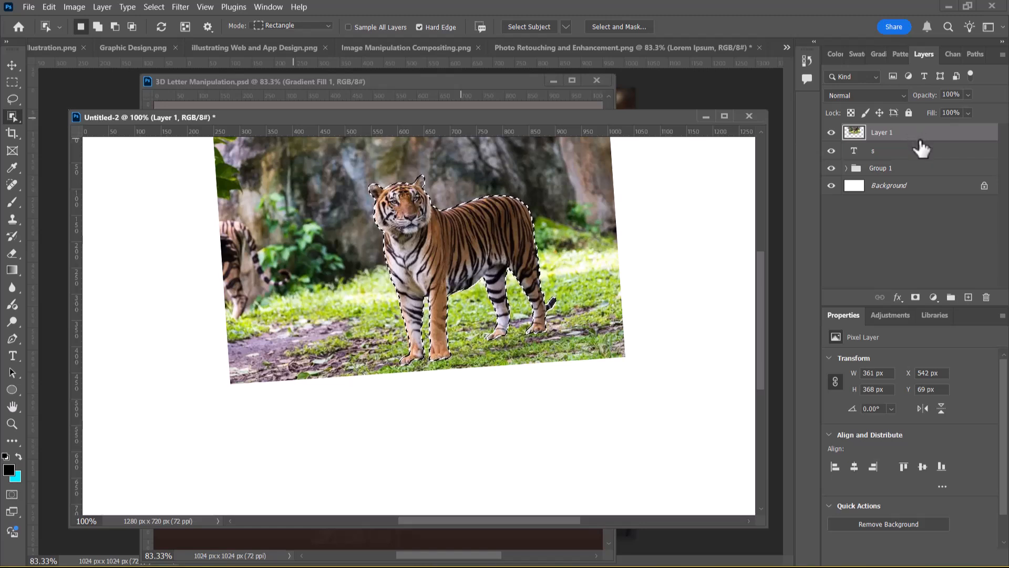
{"action": "key", "text": "ctrl+j"}
{"action": "left_click", "coordinate": [831, 151]}
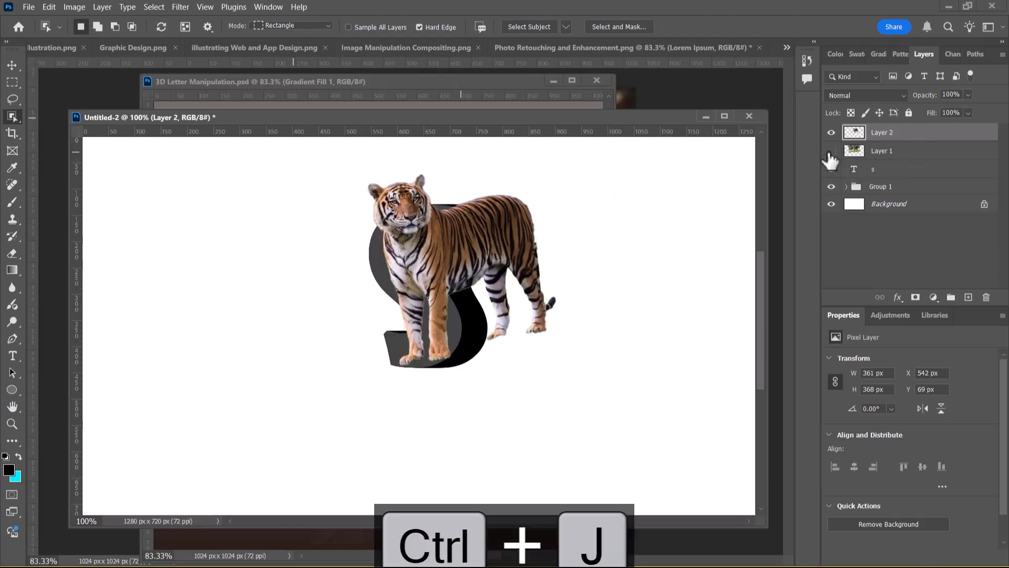
{"action": "left_click_drag", "start_coordinate": [831, 151], "coordinate": [831, 169]}
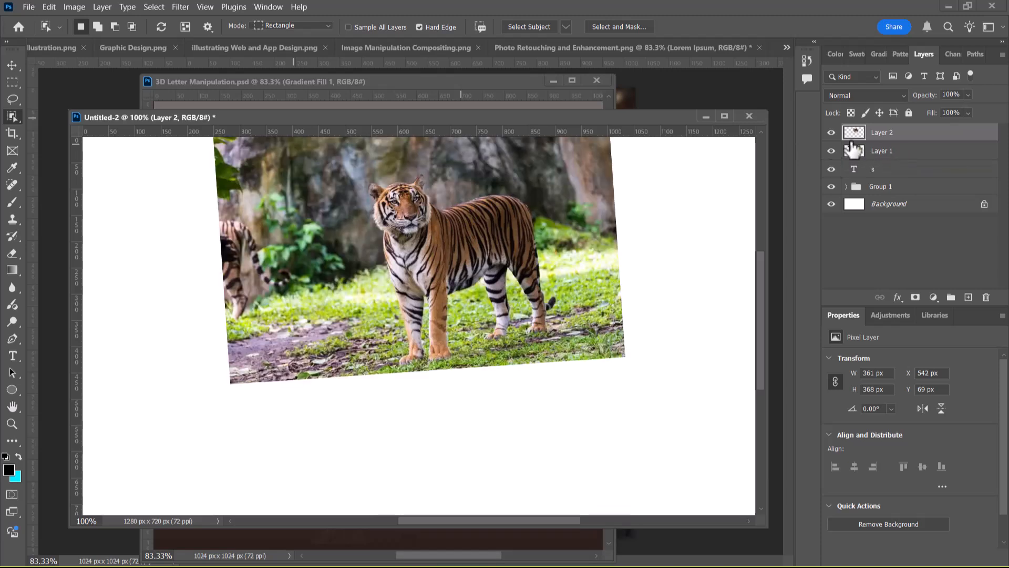
Hide the tiger cutout layer and clip the tiger photo in Layer 1 to the s text layer
{"action": "left_click", "coordinate": [831, 133]}
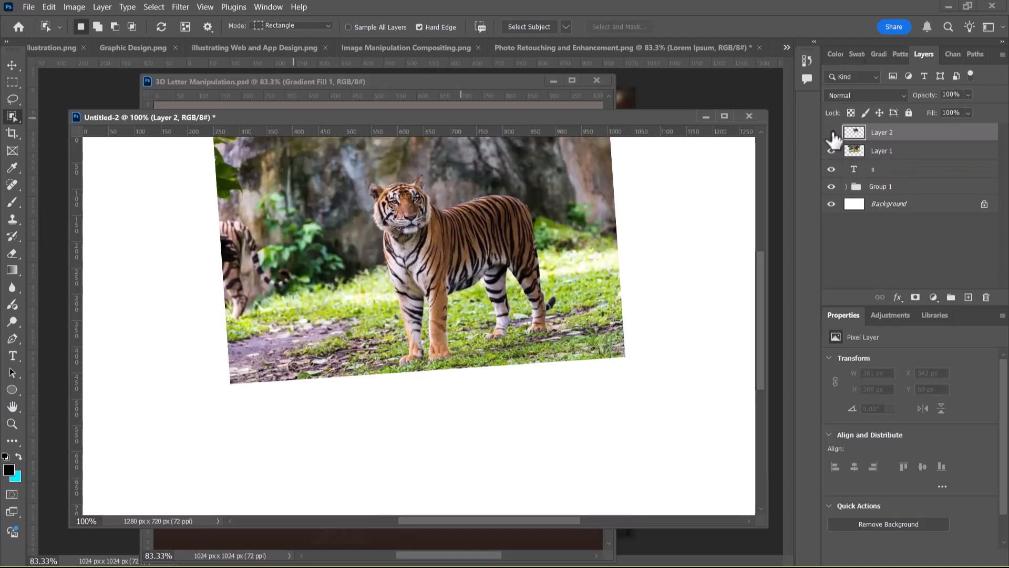
{"action": "left_click", "coordinate": [883, 153]}
{"action": "right_click", "coordinate": [903, 151]}
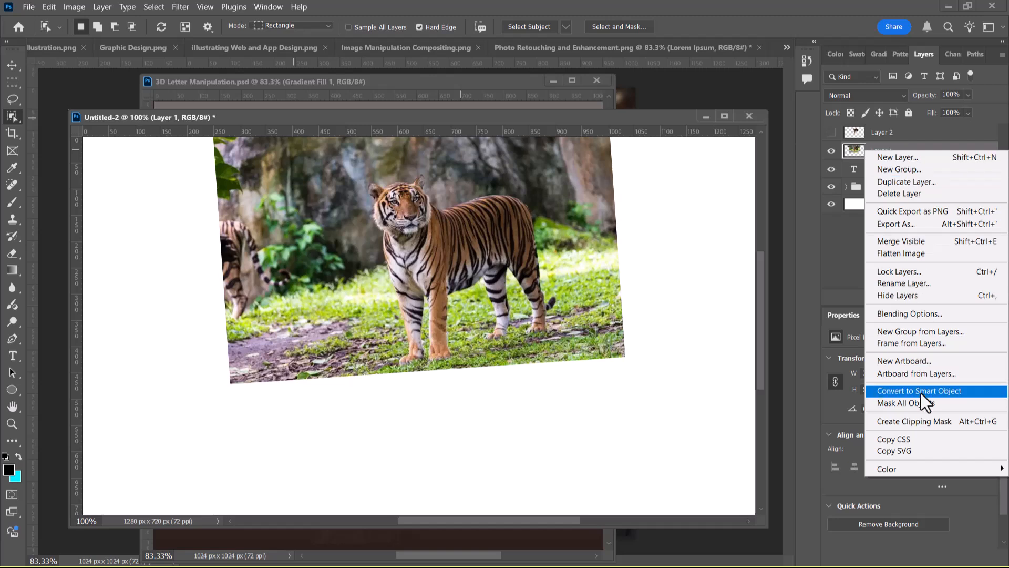
{"action": "left_click", "coordinate": [927, 420]}
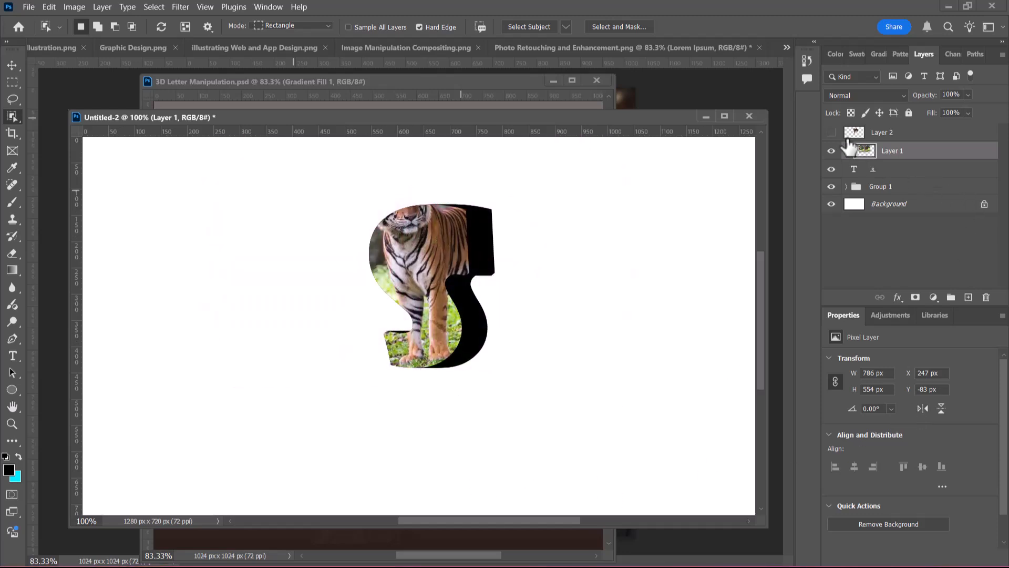
{"action": "left_click", "coordinate": [831, 134]}
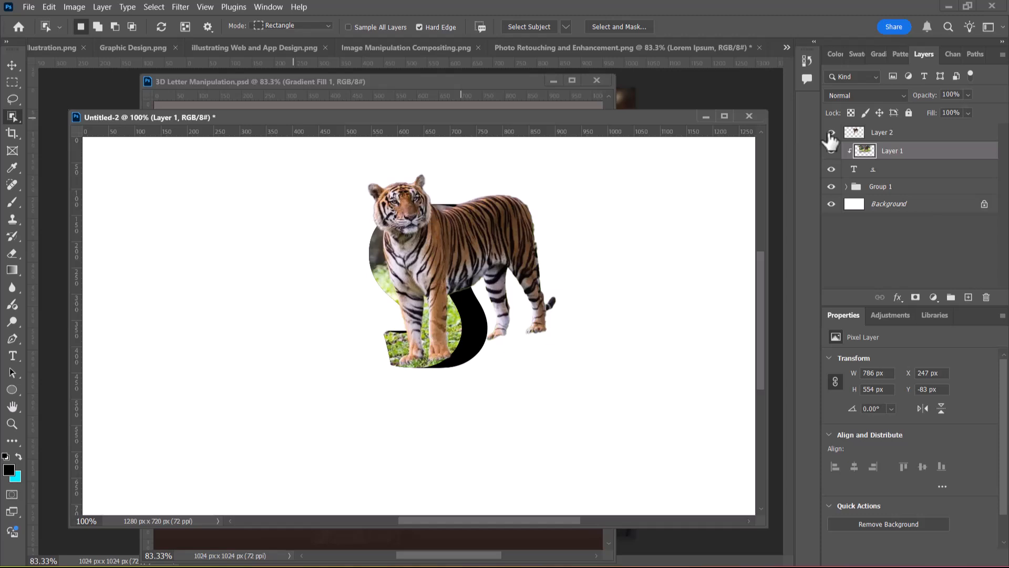
{"action": "left_click", "coordinate": [831, 136]}
{"action": "left_click", "coordinate": [831, 133]}
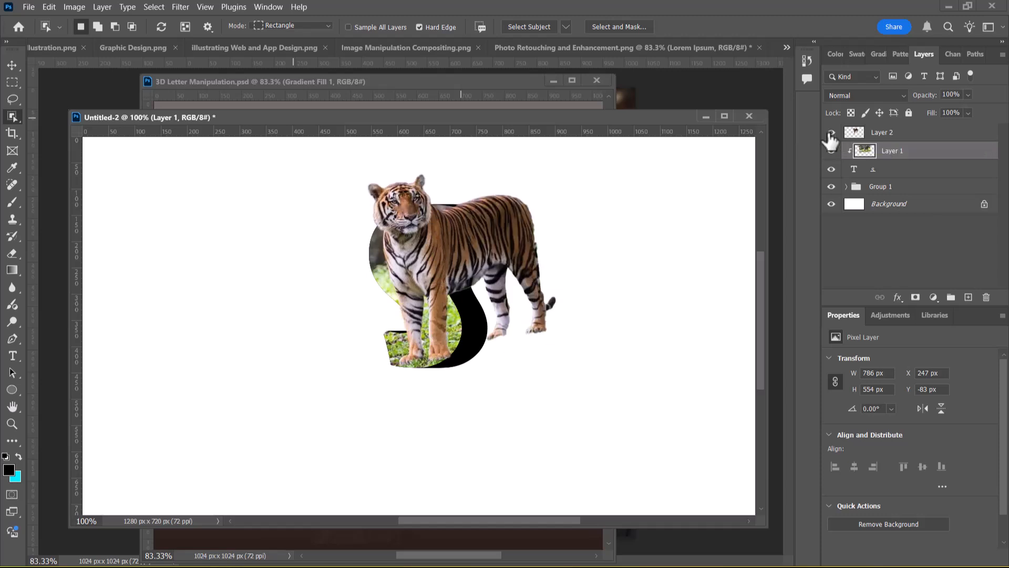
{"action": "left_click", "coordinate": [831, 134]}
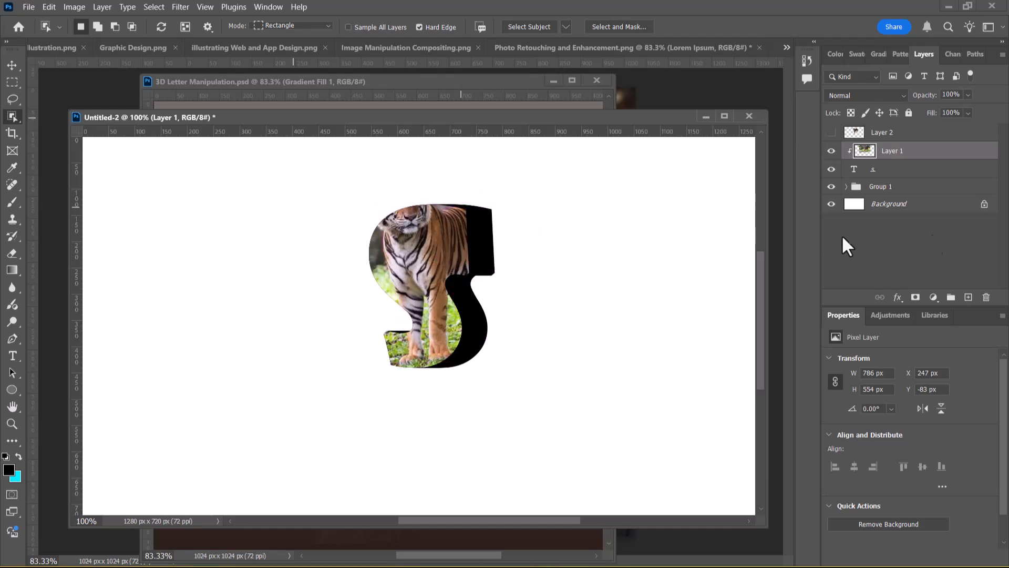
Duplicate Layer 1, place the copy at the top of Group 1, and clip it to the s copy 50 text layer
{"action": "left_click", "coordinate": [910, 134]}
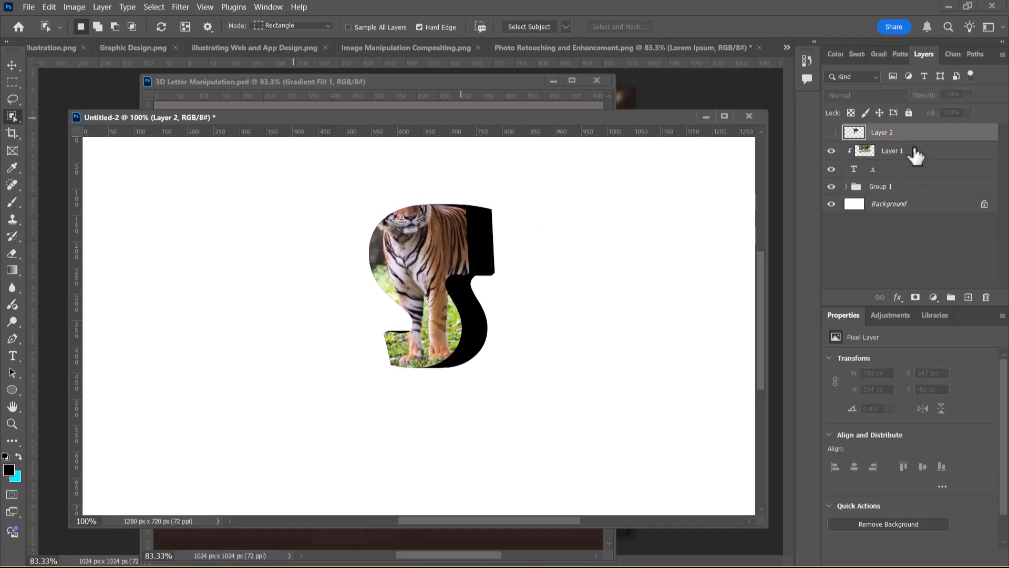
{"action": "left_click", "coordinate": [929, 157]}
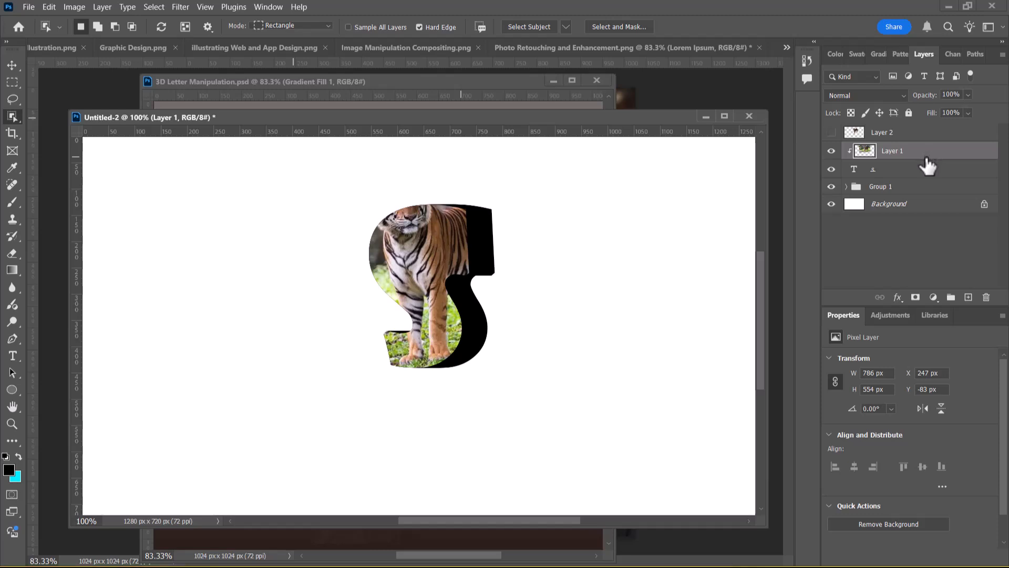
{"action": "key", "text": "ctrl+j"}
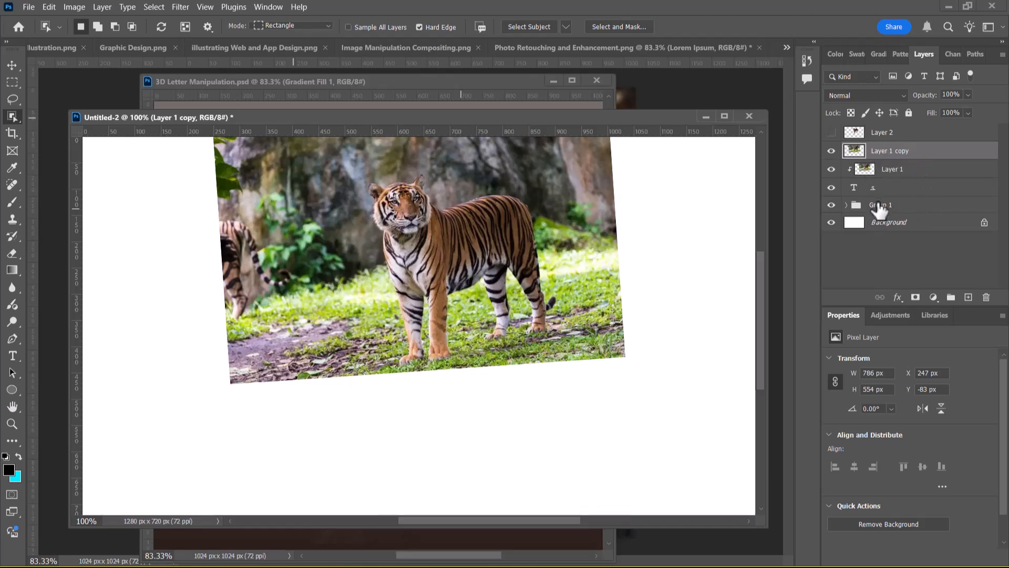
{"action": "left_click", "coordinate": [846, 205]}
{"action": "left_click_drag", "start_coordinate": [924, 157], "coordinate": [915, 213]}
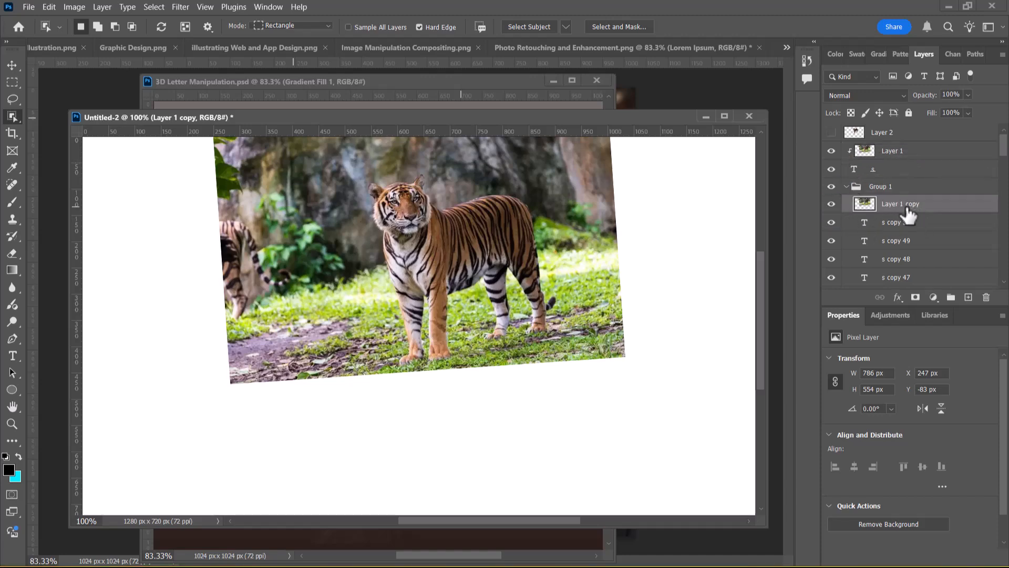
{"action": "right_click", "coordinate": [907, 208]}
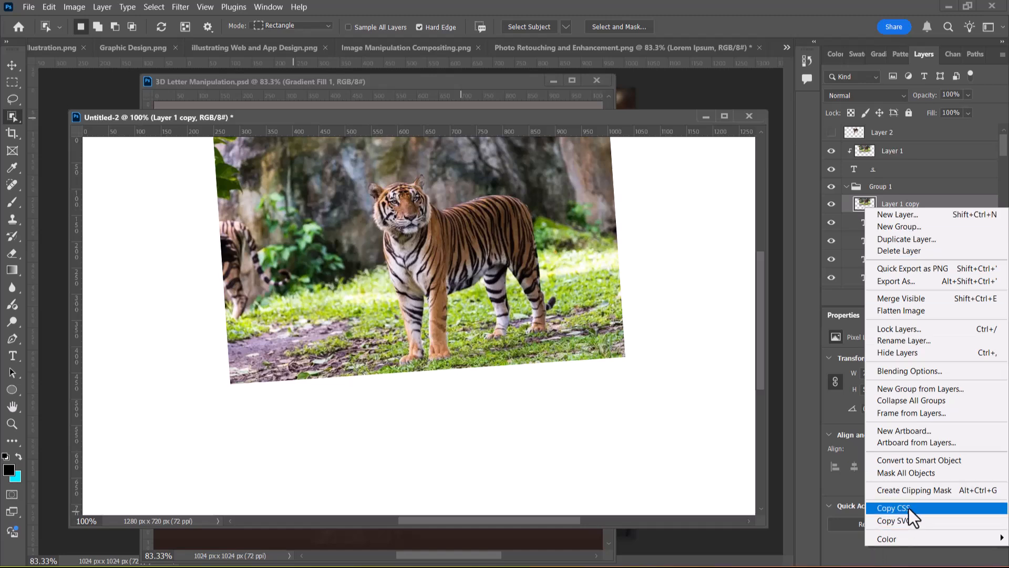
{"action": "left_click", "coordinate": [919, 491]}
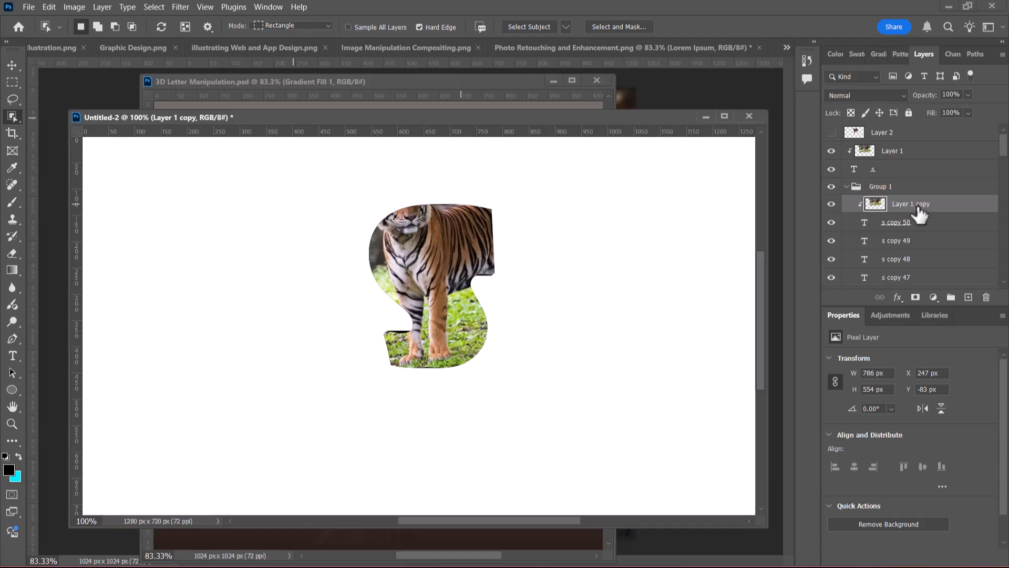
Add a clipped Exposure adjustment above the photo copy in Group 1, with exposure -2.56, offset -0.0125 and gamma correction 1.02
{"action": "left_click", "coordinate": [935, 300]}
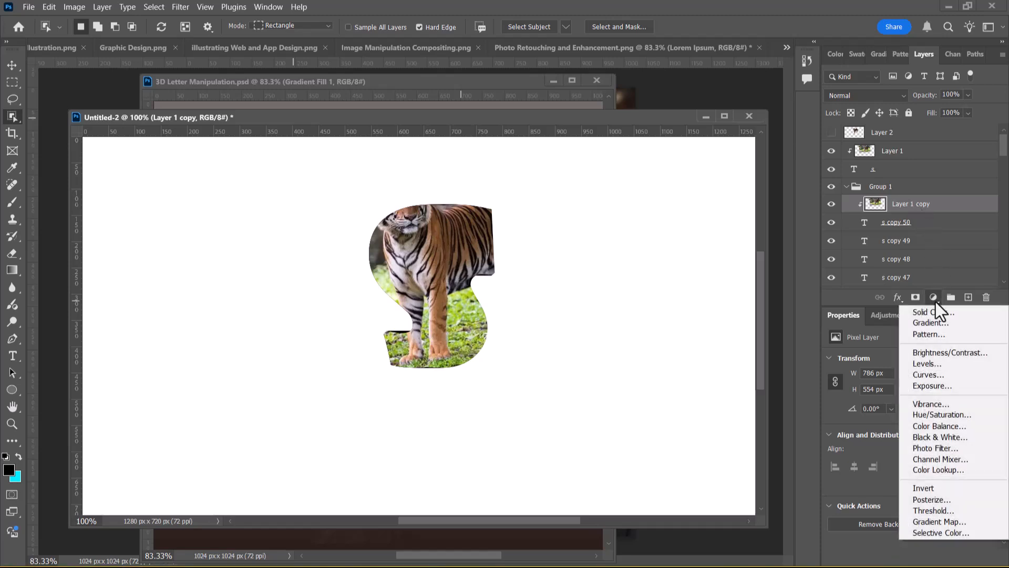
{"action": "left_click", "coordinate": [939, 387]}
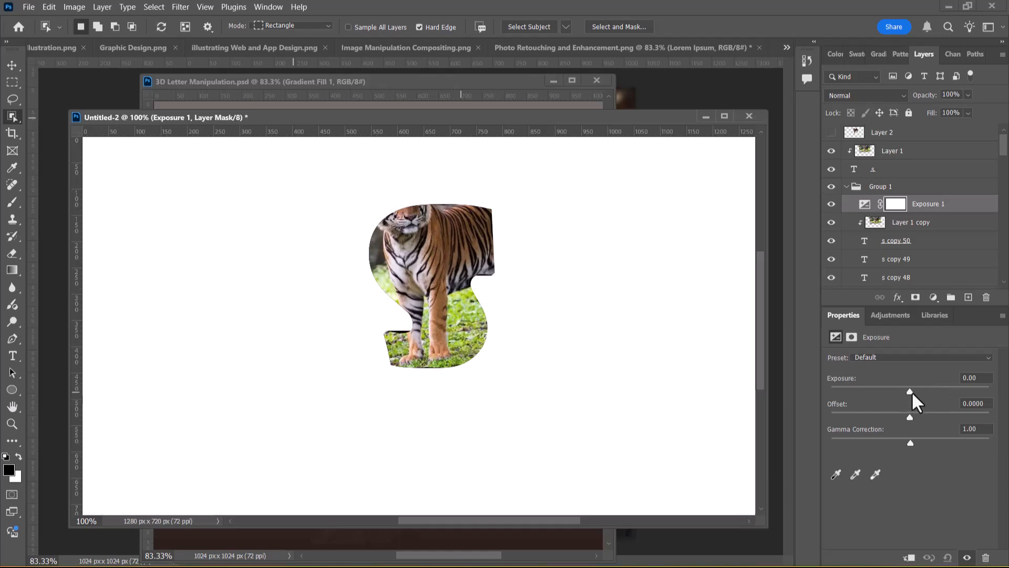
{"action": "left_click_drag", "start_coordinate": [911, 390], "coordinate": [898, 390]}
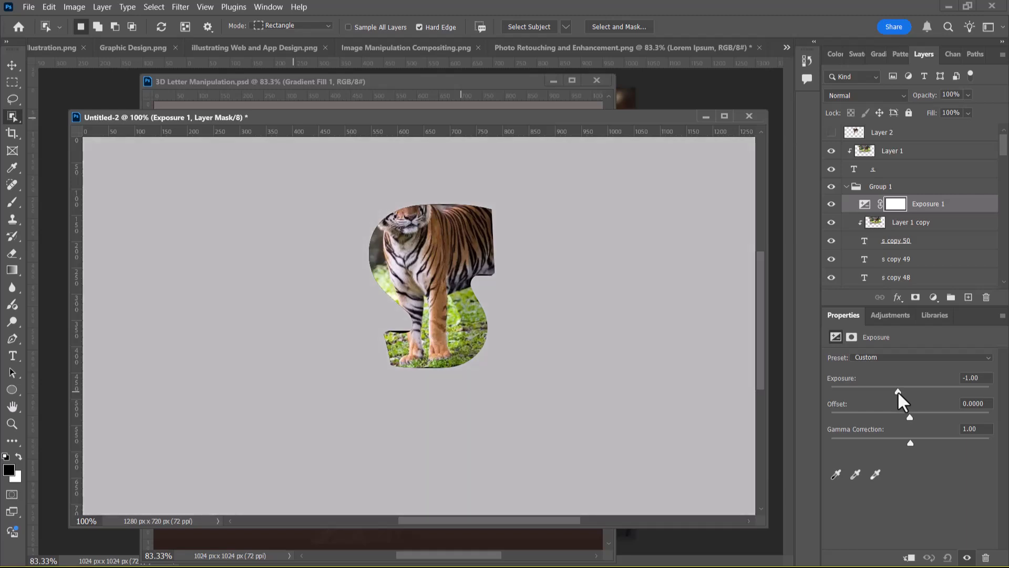
{"action": "left_click", "coordinate": [910, 559]}
{"action": "left_click_drag", "start_coordinate": [898, 392], "coordinate": [868, 399]}
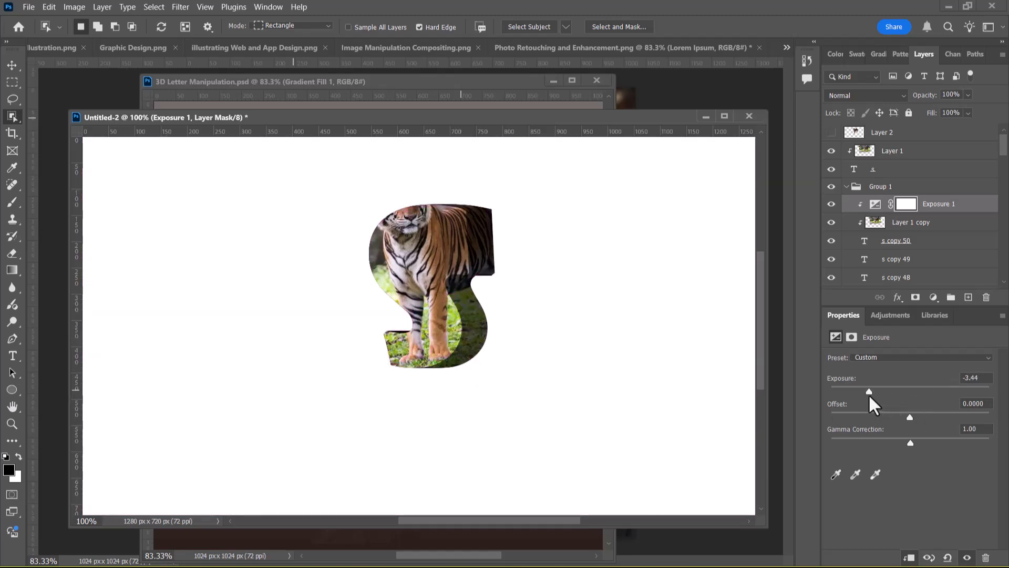
{"action": "left_click_drag", "start_coordinate": [869, 393], "coordinate": [868, 392]}
{"action": "left_click_drag", "start_coordinate": [910, 416], "coordinate": [910, 445]}
{"action": "left_click_drag", "start_coordinate": [877, 390], "coordinate": [881, 390]}
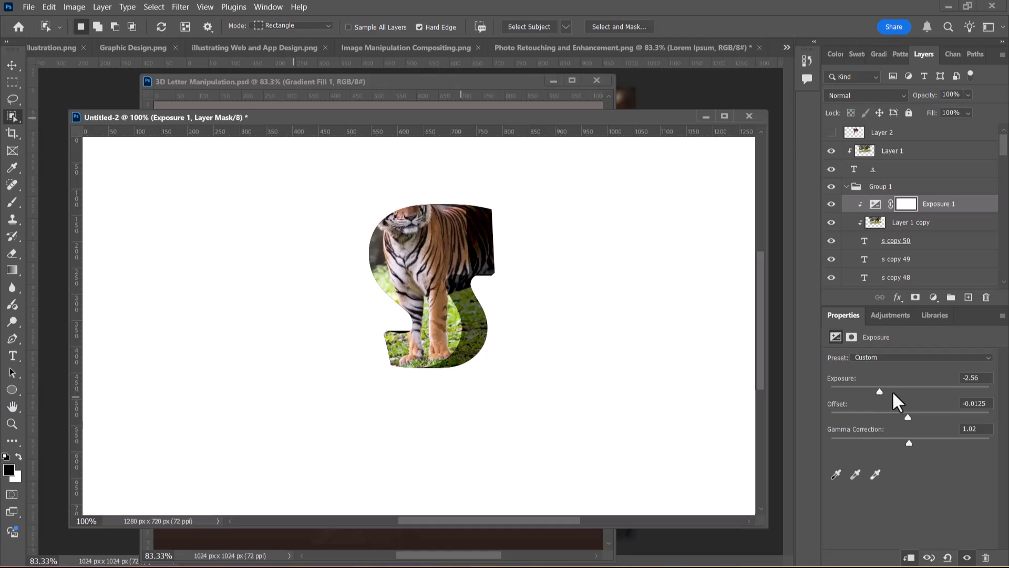
{"action": "left_click", "coordinate": [849, 187]}
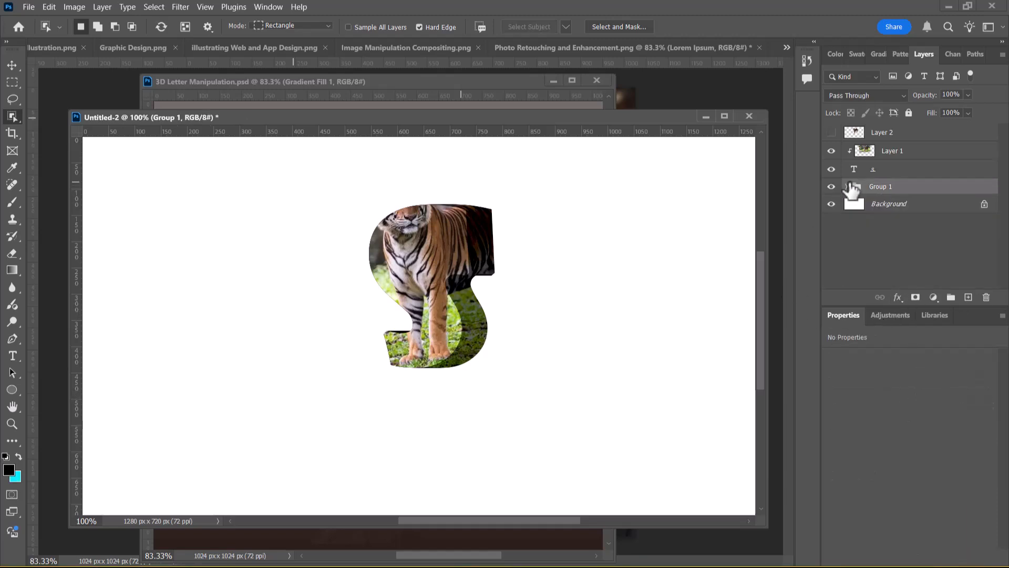
Make the tiger cutout in Layer 2 visible and add a layer mask to it
{"action": "left_click", "coordinate": [907, 170]}
{"action": "left_click", "coordinate": [905, 151]}
{"action": "left_click", "coordinate": [854, 133]}
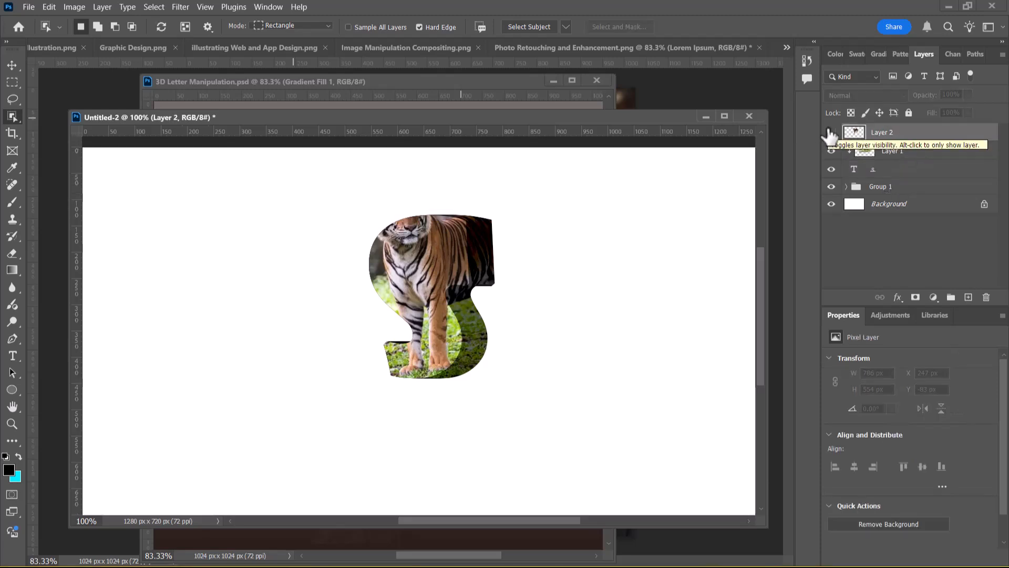
{"action": "left_click", "coordinate": [875, 152]}
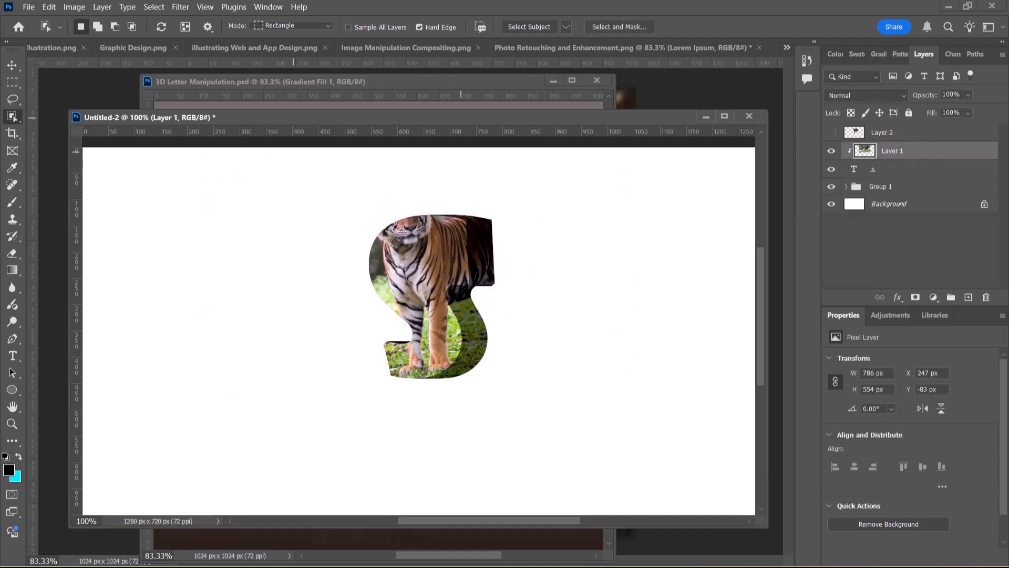
{"action": "left_click", "coordinate": [912, 136]}
{"action": "left_click", "coordinate": [830, 135]}
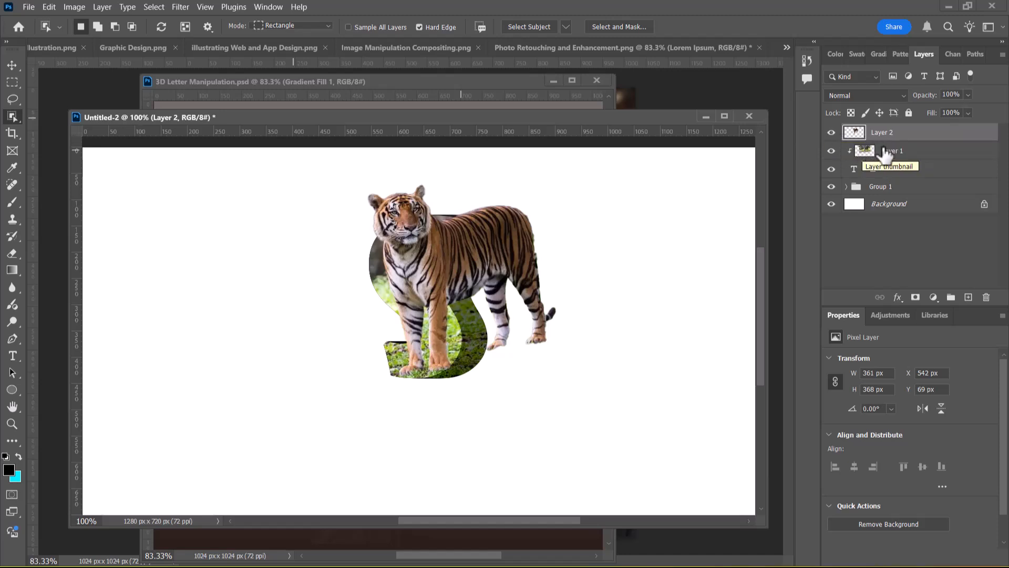
{"action": "left_click", "coordinate": [915, 299]}
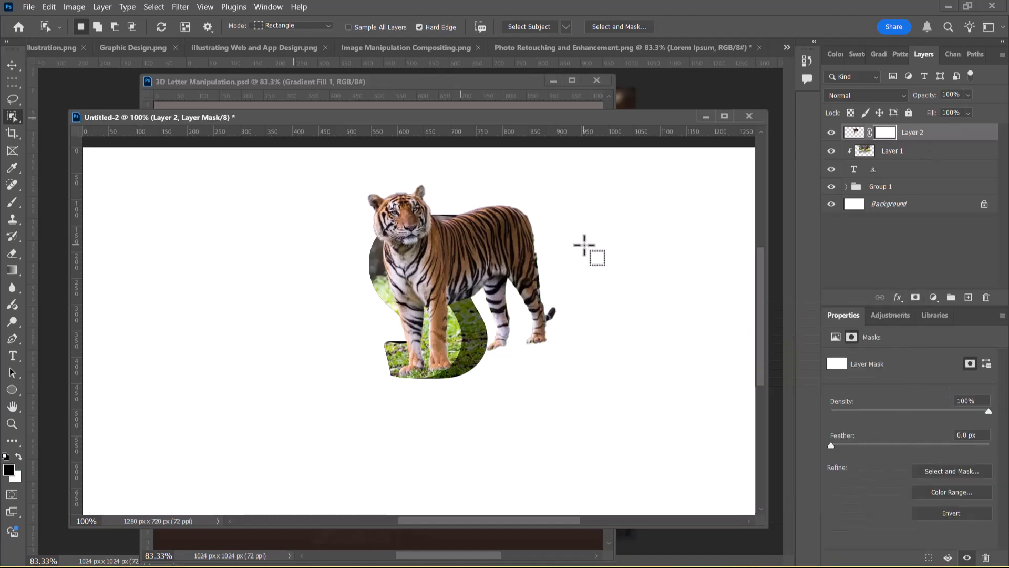
Brush black on Layer 2's mask to hide the tiger's hindquarters and tail that extend outside the letter
{"action": "key", "text": "b"}
{"action": "mouse_move", "coordinate": [496, 204]}
{"action": "left_mouse_down"}
{"action": "mouse_move", "coordinate": [503, 234]}
{"action": "mouse_move", "coordinate": [508, 222]}
{"action": "mouse_move", "coordinate": [470, 197]}
{"action": "mouse_move", "coordinate": [494, 199]}
{"action": "mouse_move", "coordinate": [533, 242]}
{"action": "mouse_move", "coordinate": [535, 307]}
{"action": "mouse_move", "coordinate": [504, 223]}
{"action": "mouse_move", "coordinate": [514, 311]}
{"action": "mouse_move", "coordinate": [539, 331]}
{"action": "mouse_move", "coordinate": [558, 309]}
{"action": "mouse_move", "coordinate": [538, 349]}
{"action": "mouse_move", "coordinate": [505, 329]}
{"action": "mouse_move", "coordinate": [486, 199]}
{"action": "mouse_move", "coordinate": [478, 311]}
{"action": "mouse_move", "coordinate": [470, 222]}
{"action": "mouse_move", "coordinate": [475, 306]}
{"action": "mouse_move", "coordinate": [482, 365]}
{"action": "mouse_move", "coordinate": [527, 210]}
{"action": "mouse_move", "coordinate": [523, 291]}
{"action": "mouse_move", "coordinate": [429, 316]}
{"action": "mouse_move", "coordinate": [347, 189]}
{"action": "mouse_move", "coordinate": [345, 341]}
{"action": "mouse_move", "coordinate": [521, 510]}
{"action": "mouse_move", "coordinate": [503, 426]}
{"action": "left_mouse_up"}
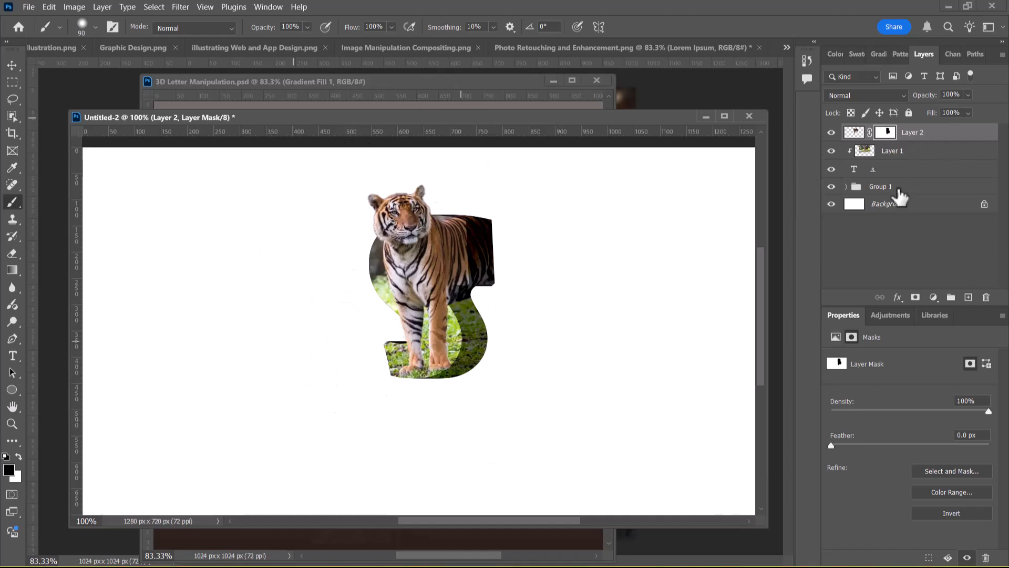
{"action": "left_click", "coordinate": [831, 204]}
{"action": "left_click", "coordinate": [831, 205]}
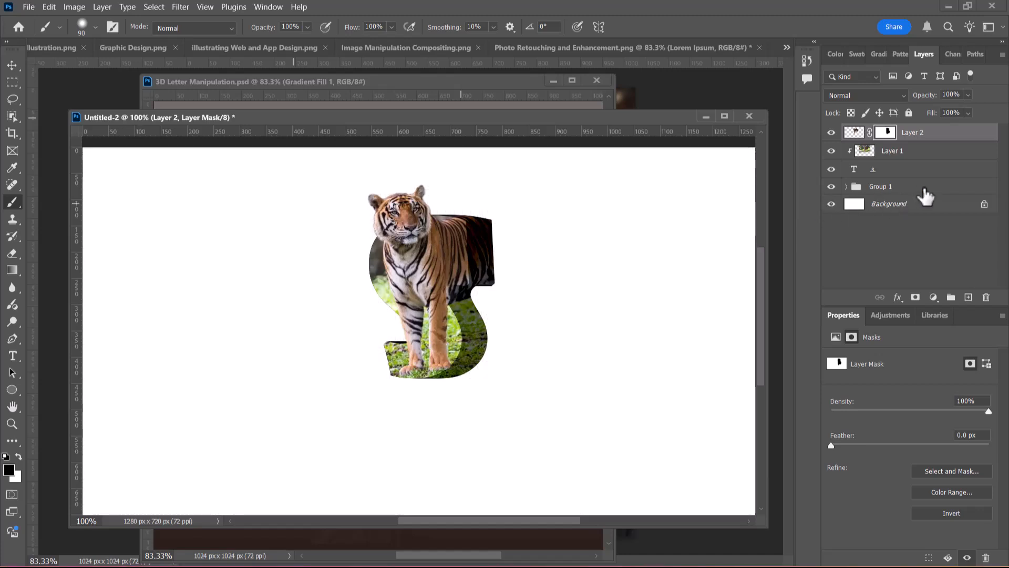
Rename Layer 1 as Tiger and Layer 2 as tigerMask
{"action": "left_click", "coordinate": [924, 188]}
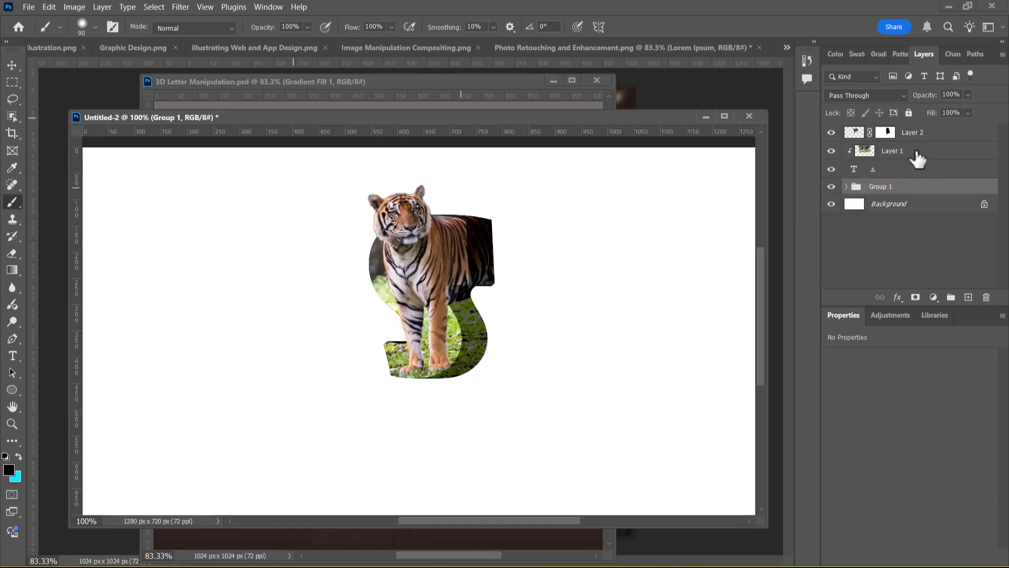
{"action": "left_click", "coordinate": [831, 152]}
{"action": "left_click", "coordinate": [831, 151]}
{"action": "double_click", "coordinate": [889, 151]}
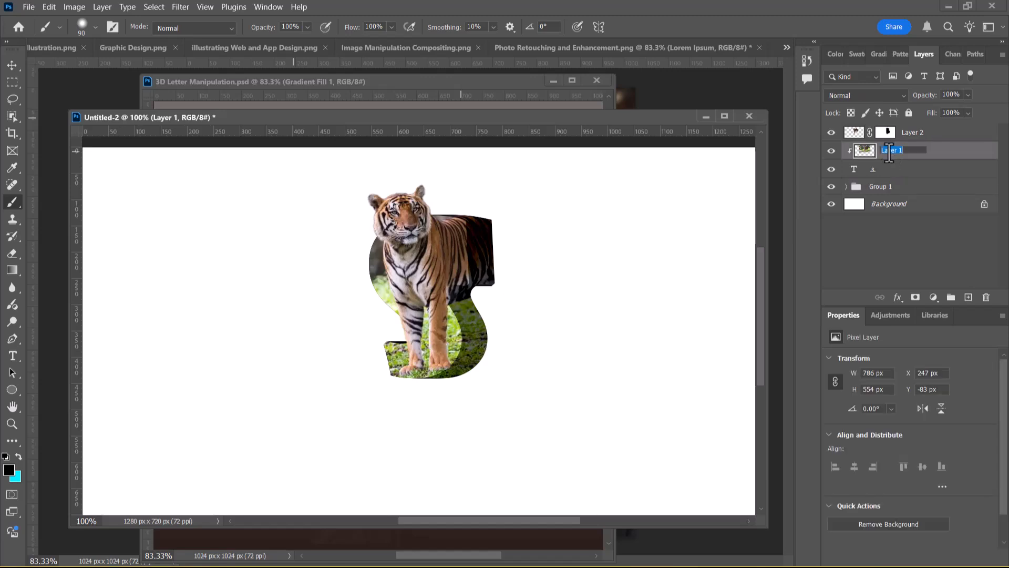
{"action": "type", "text": "Tiger"}
{"action": "key", "text": "Return"}
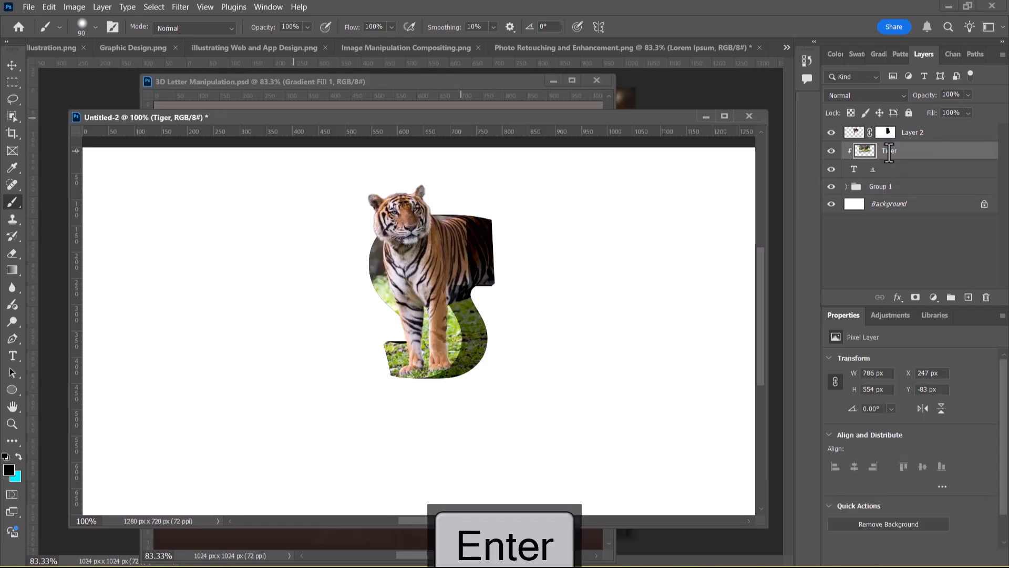
{"action": "double_click", "coordinate": [913, 132]}
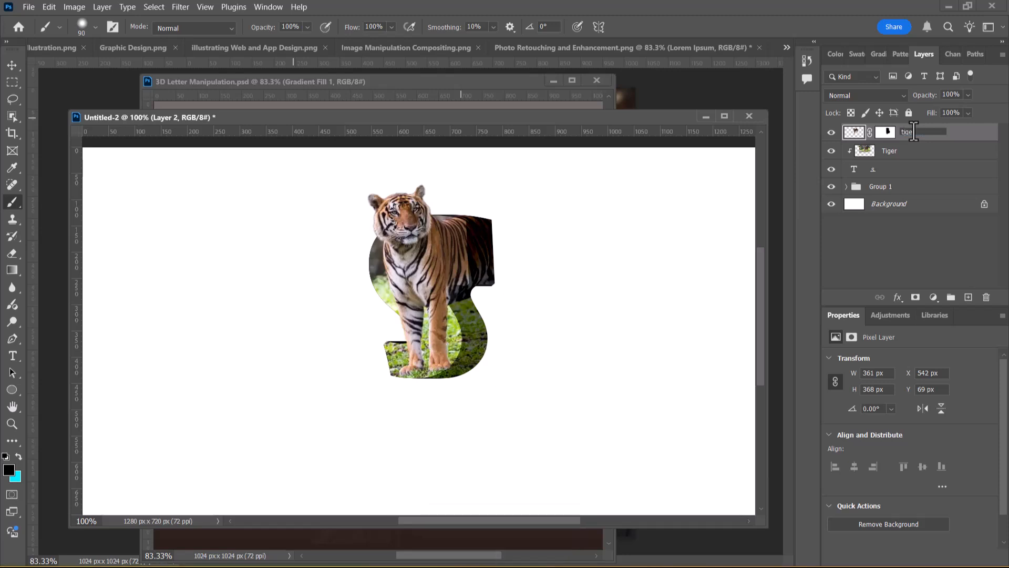
{"action": "type", "text": "tigerMask"}
{"action": "key", "text": "Return"}
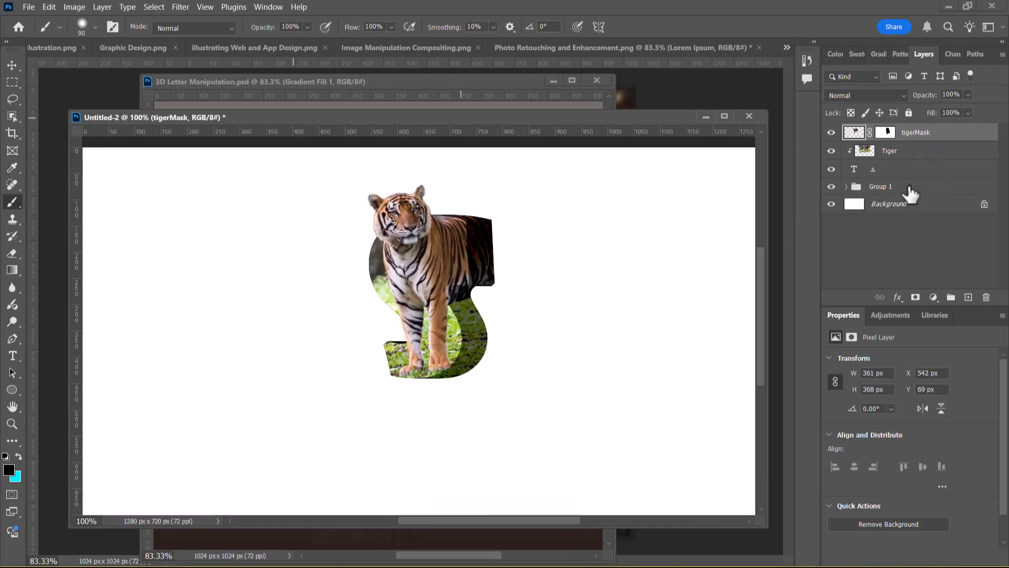
Group the tigerMask, Tiger and s text layers together with Group 1, leaving out the Background
{"action": "left_click", "coordinate": [911, 188]}
{"action": "left_click", "coordinate": [901, 169], "text": "shift"}
{"action": "left_click", "coordinate": [926, 148], "text": "shift"}
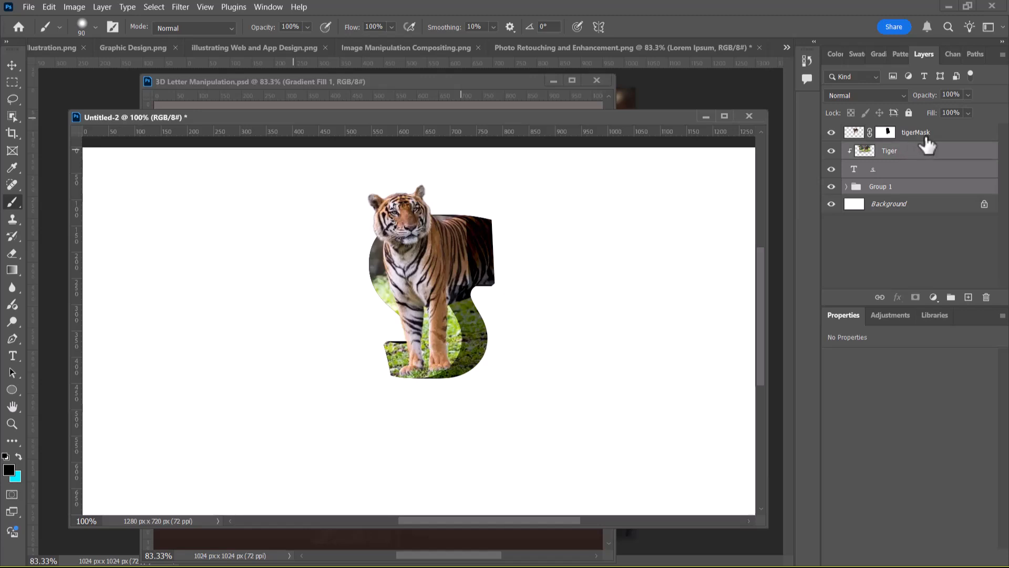
{"action": "left_click", "coordinate": [927, 140], "text": "shift"}
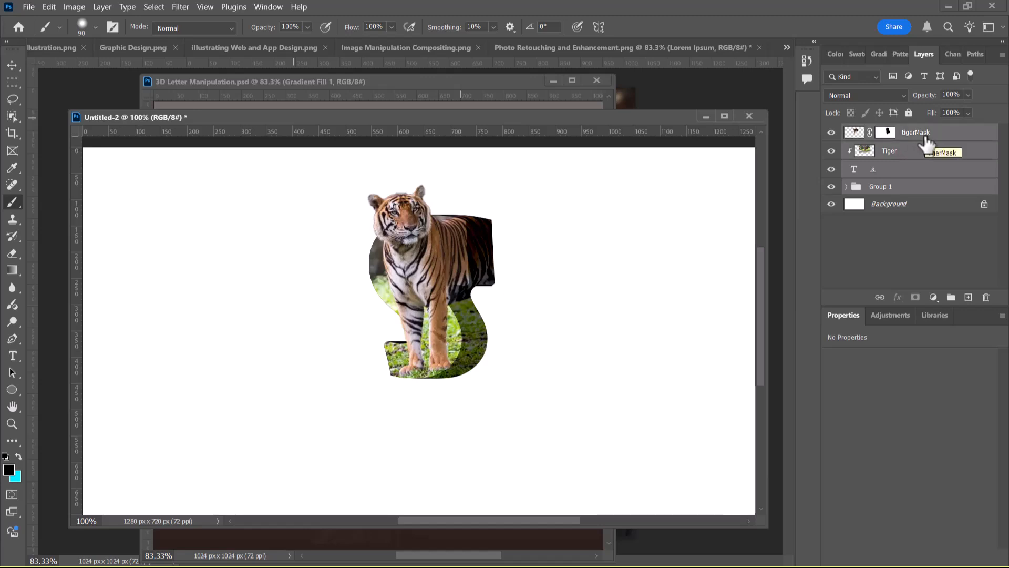
{"action": "key", "text": "ctrl+g"}
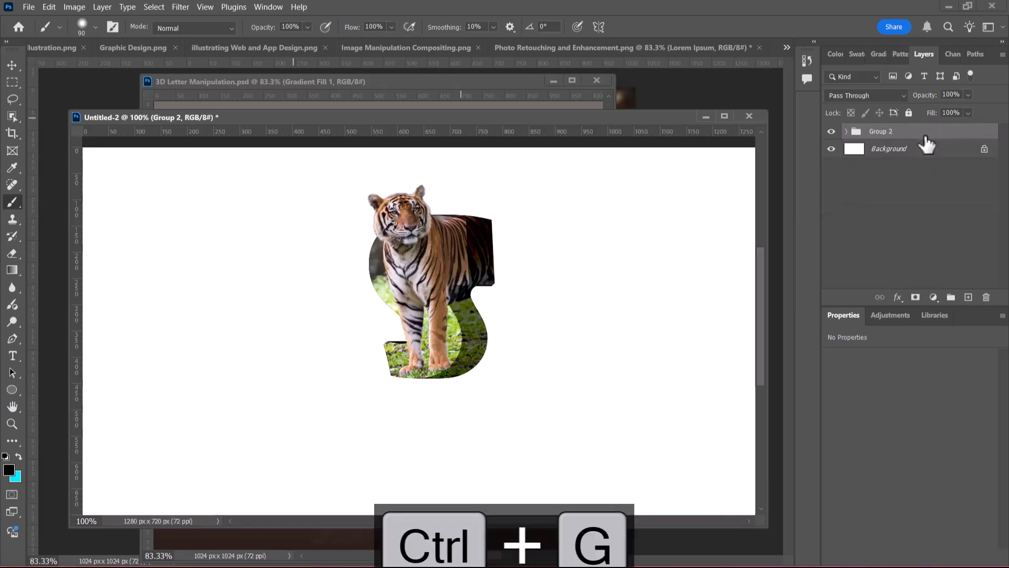
{"action": "left_click", "coordinate": [832, 132]}
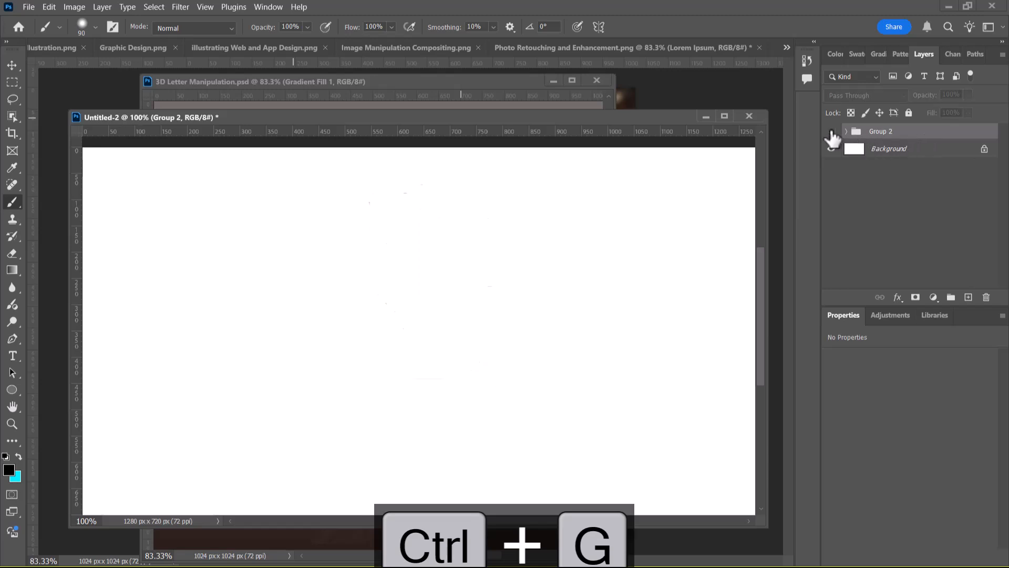
{"action": "left_click", "coordinate": [832, 132]}
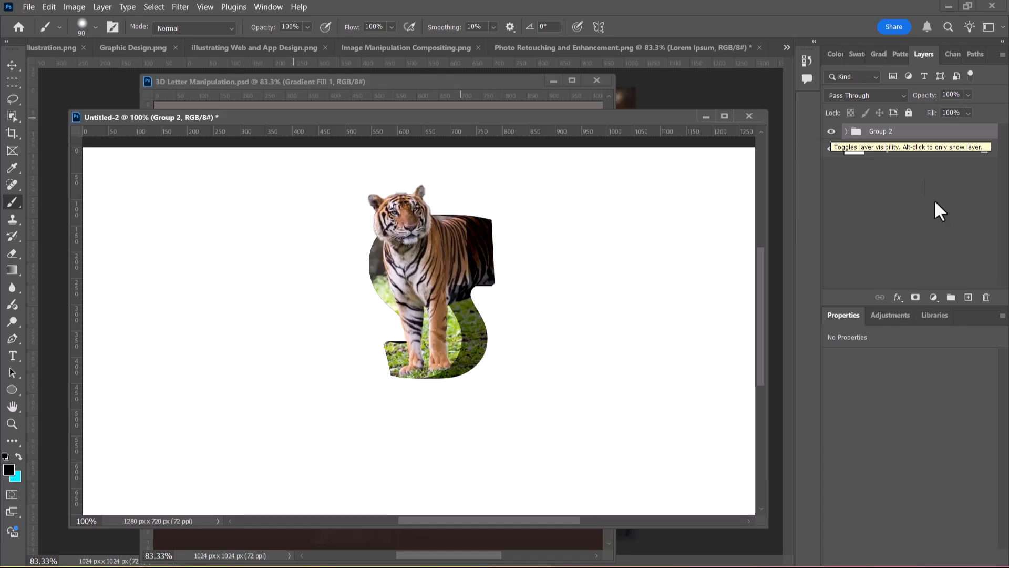
{"action": "left_click", "coordinate": [847, 132]}
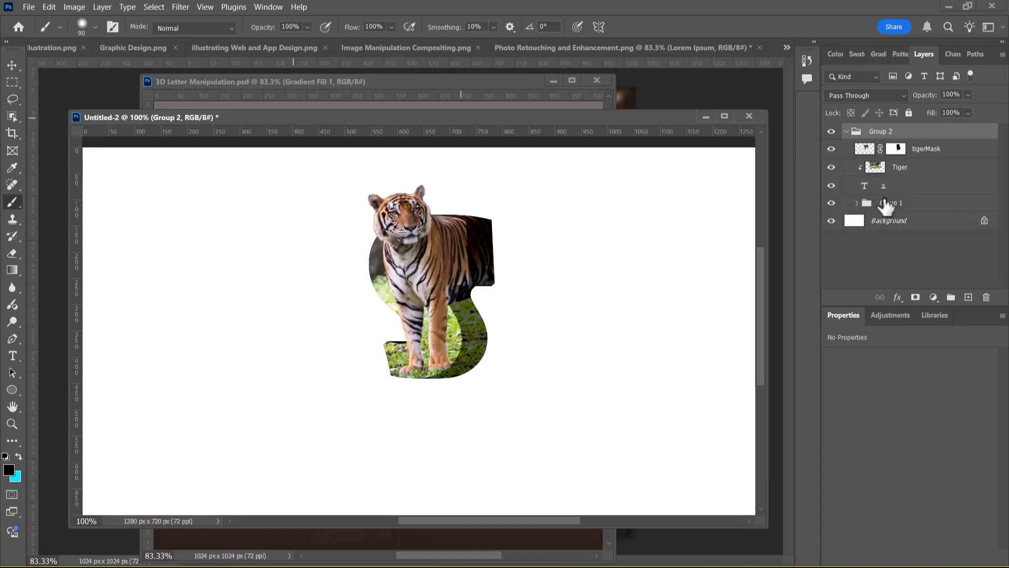
{"action": "left_click", "coordinate": [889, 203]}
{"action": "left_click", "coordinate": [896, 188], "text": "shift"}
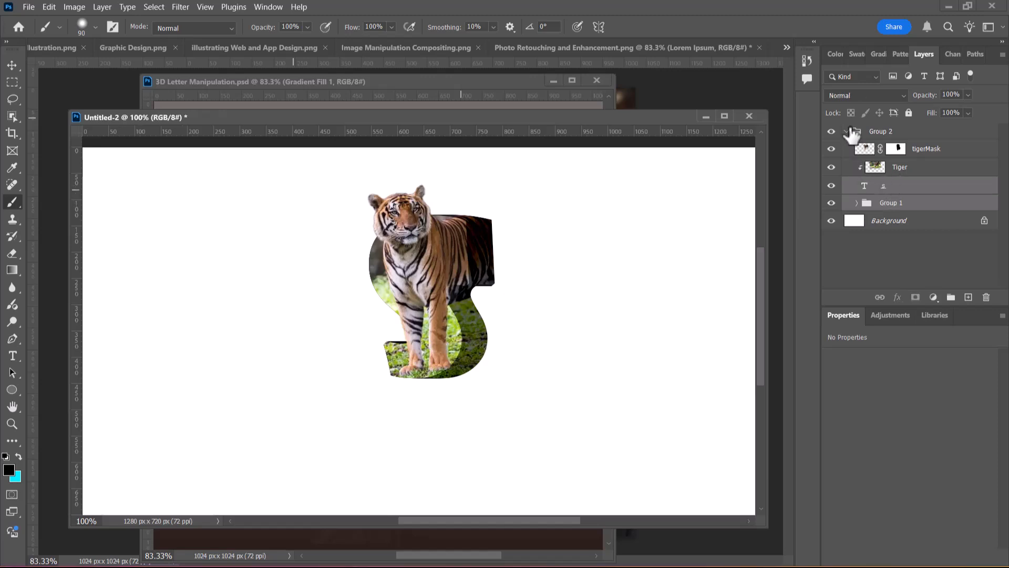
{"action": "left_click", "coordinate": [847, 132]}
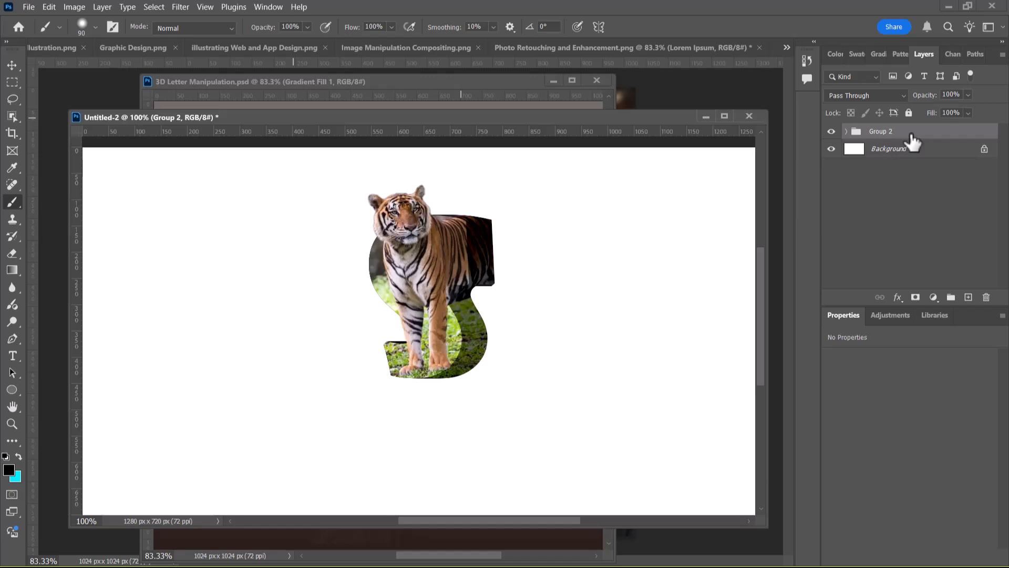
Duplicate Group 2 and start a free transform on the copy
{"action": "key", "text": "ctrl+j"}
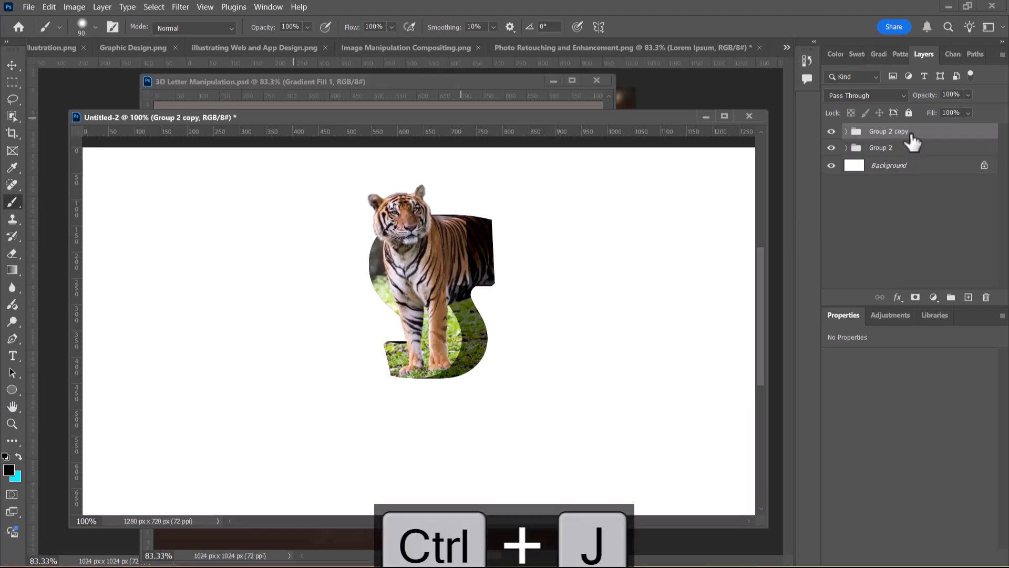
{"action": "key", "text": "ctrl+t"}
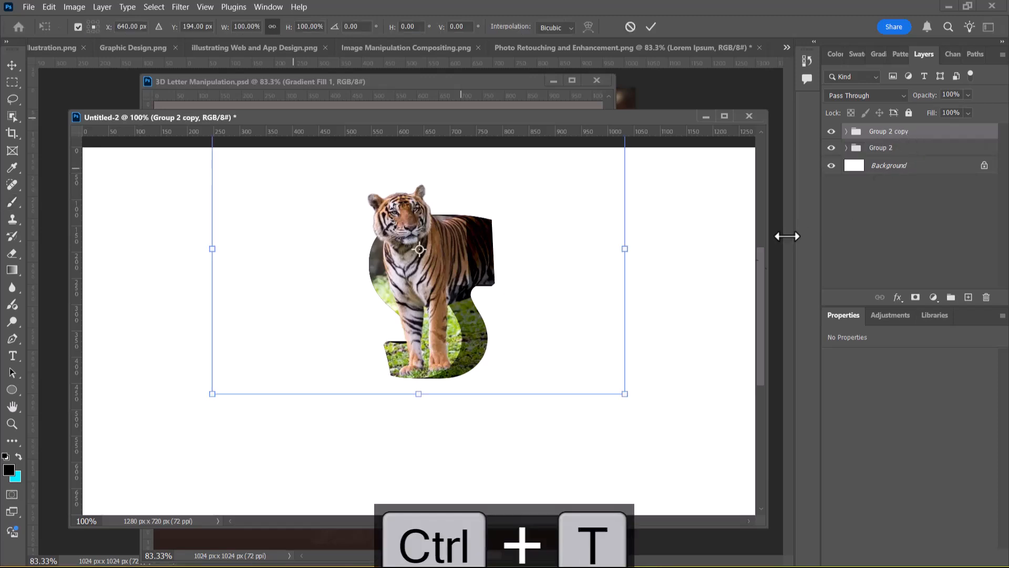
{"action": "right_click", "coordinate": [463, 252]}
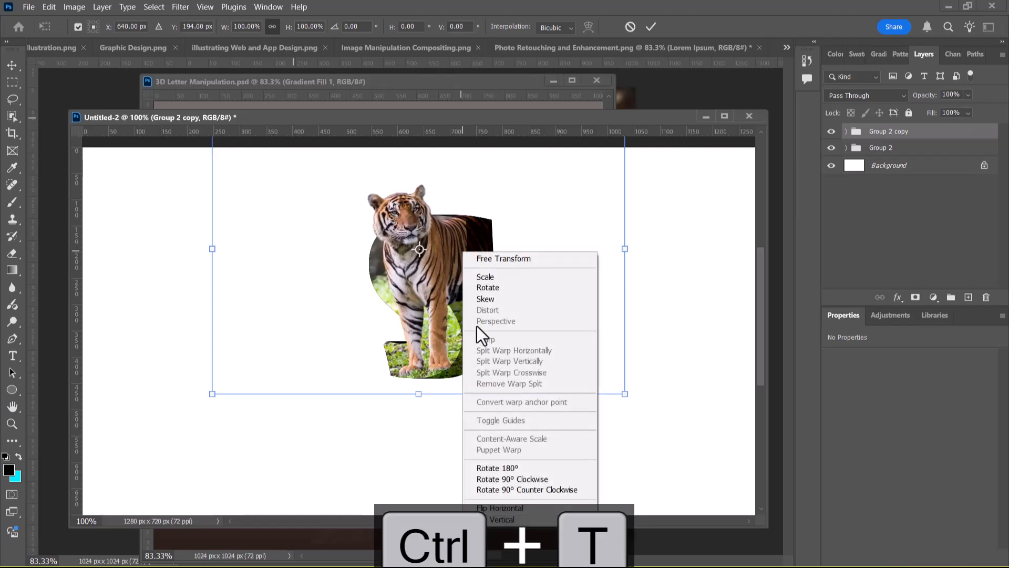
{"action": "left_click", "coordinate": [507, 513]}
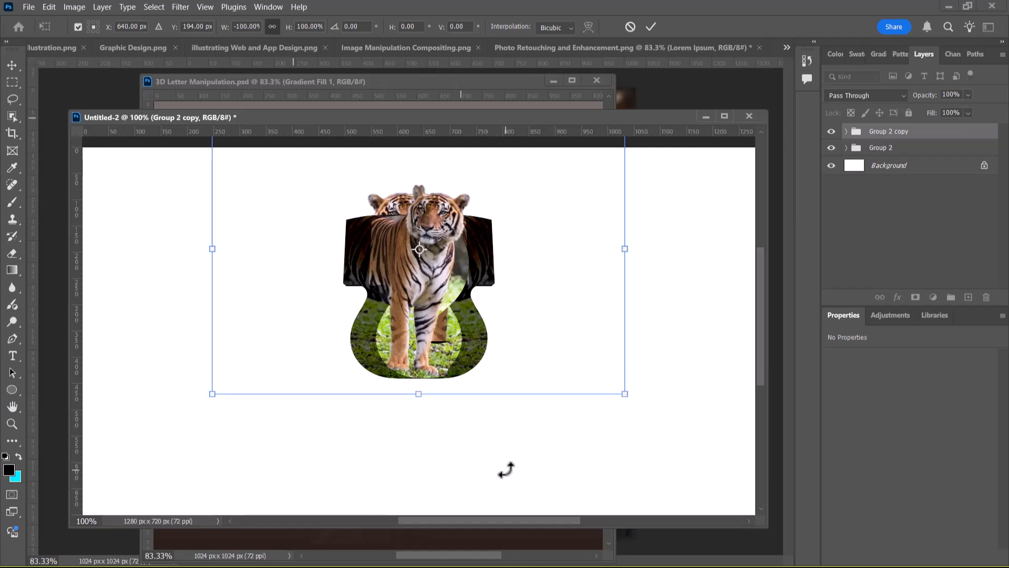
{"action": "key", "text": "ctrl+z"}
Flip the Group 2 copy vertically and place it directly beneath the original letter as a mirrored reflection
{"action": "right_click", "coordinate": [461, 259]}
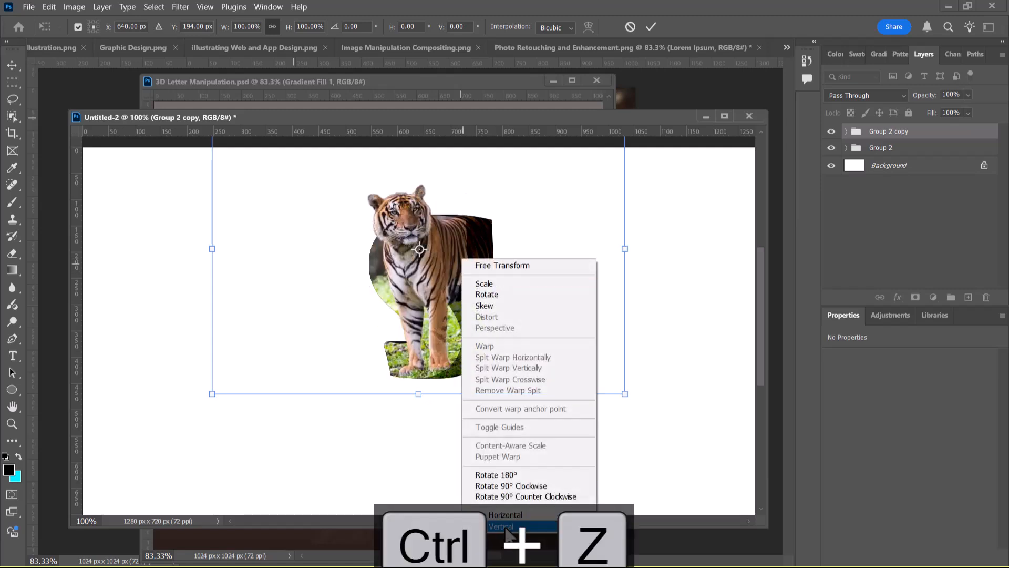
{"action": "left_click", "coordinate": [502, 526]}
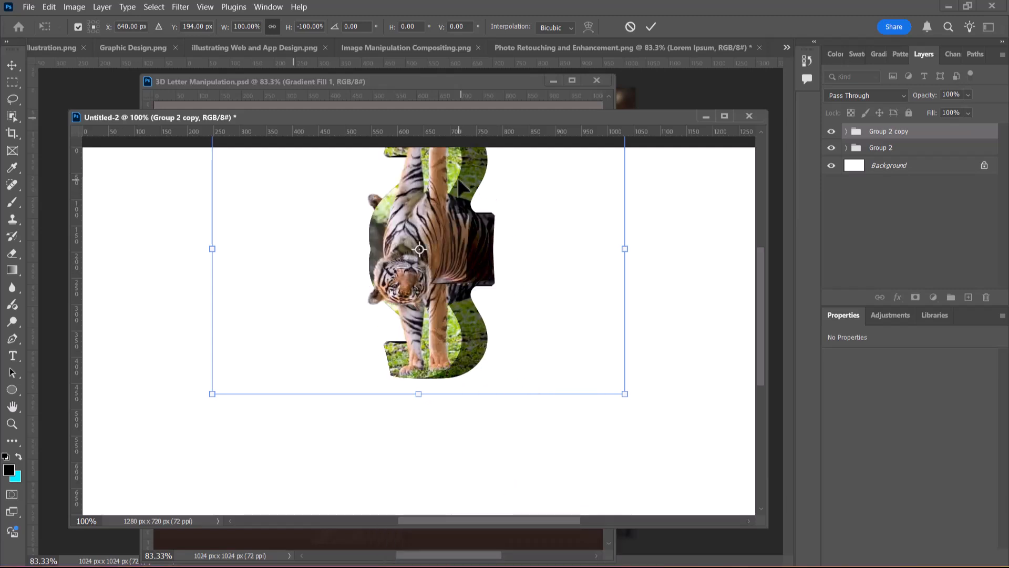
{"action": "left_click_drag", "start_coordinate": [458, 177], "coordinate": [466, 400]}
{"action": "left_click_drag", "start_coordinate": [475, 355], "coordinate": [471, 393]}
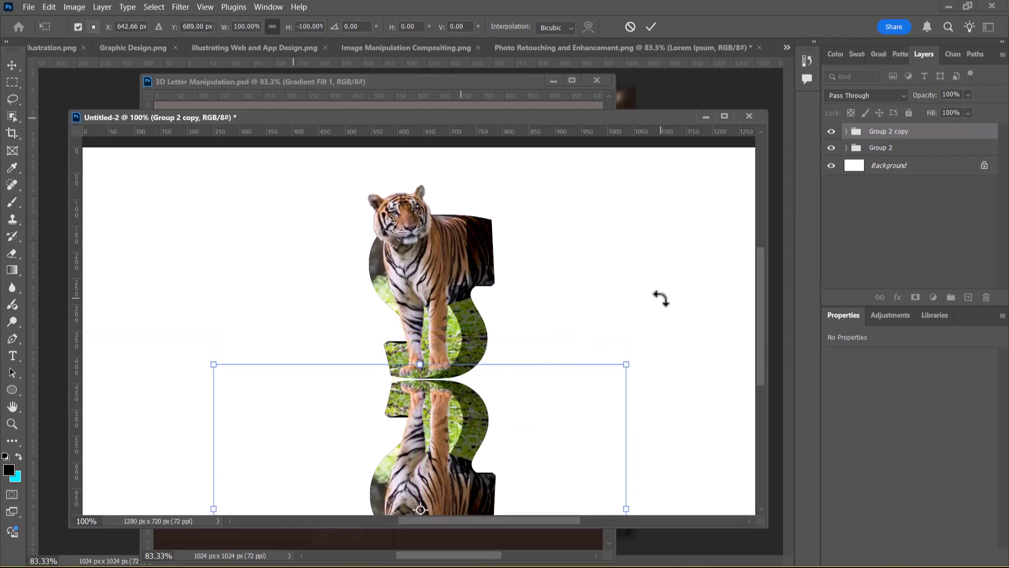
{"action": "key", "text": "Return"}
Add a new layer at the top of the layer stack and name it shadow
{"action": "key", "text": "b"}
{"action": "left_click", "coordinate": [944, 219]}
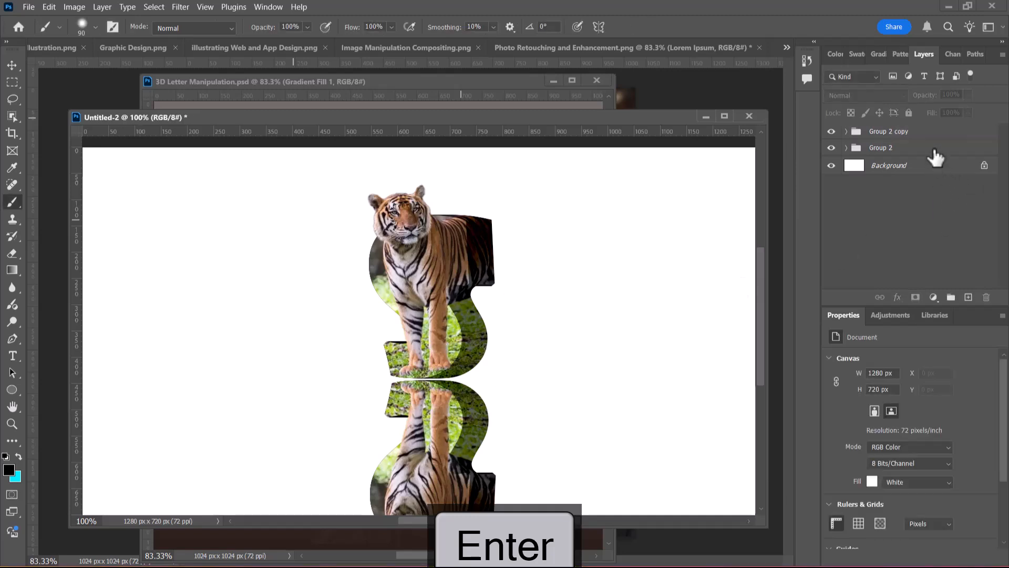
{"action": "left_click", "coordinate": [969, 298]}
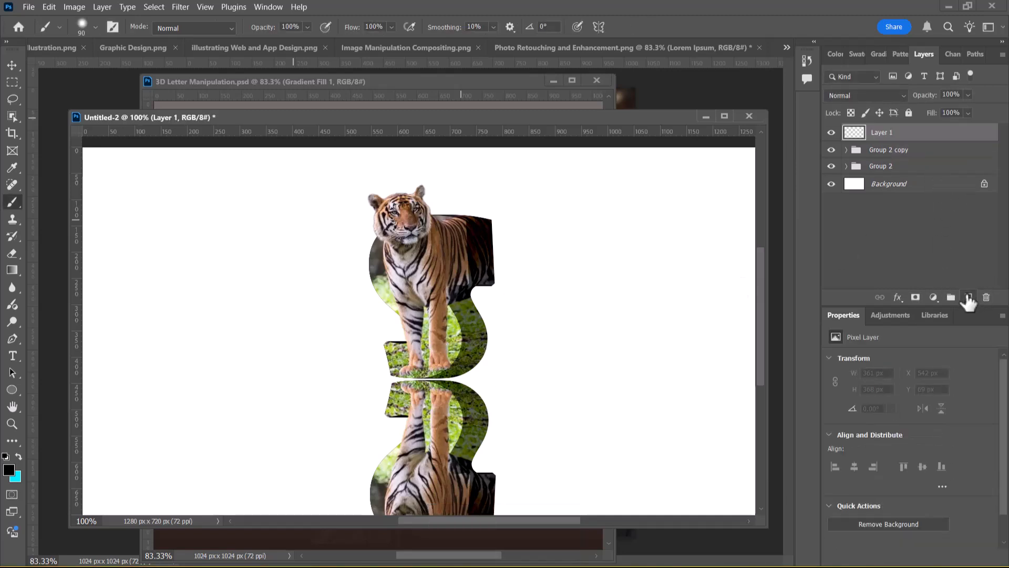
{"action": "double_click", "coordinate": [883, 132]}
{"action": "type", "text": "shadow"}
{"action": "key", "text": "Return"}
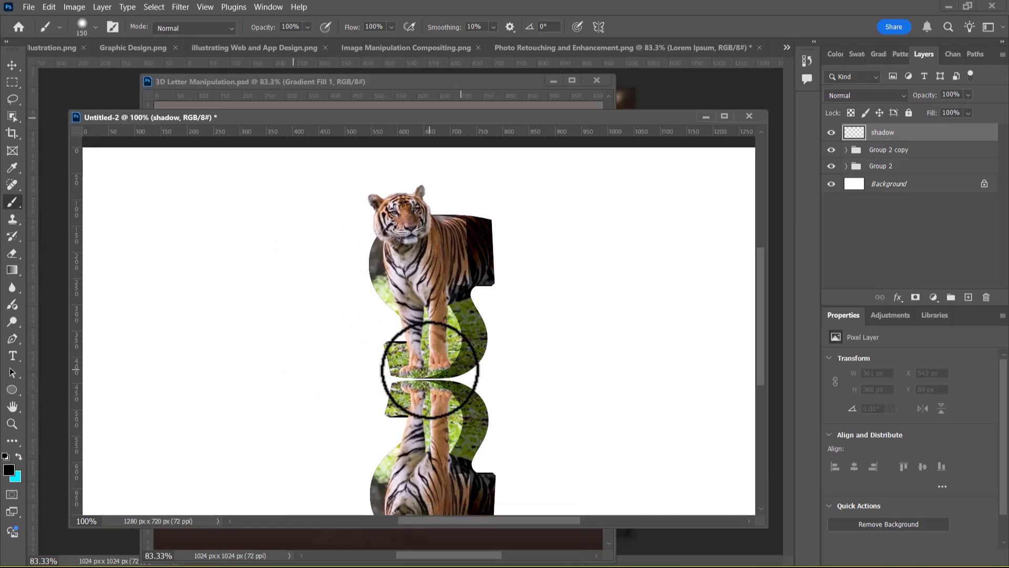
Paint a black spot on the shadow layer where letter and reflection meet, using a 300 px brush with 27% hardness
{"action": "key", "text": "bracketright"}
{"action": "key", "text": "bracketright"}
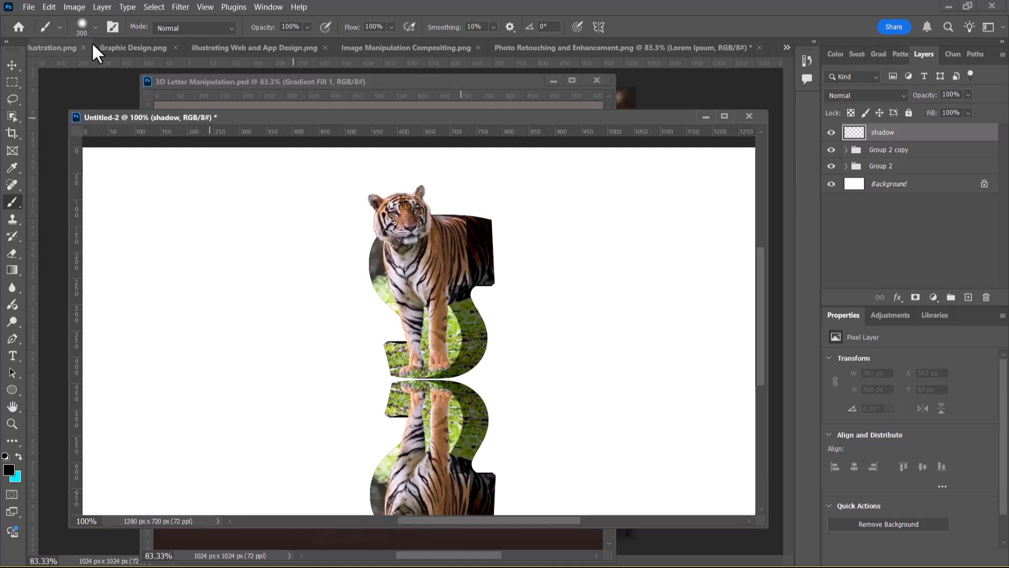
{"action": "left_click", "coordinate": [80, 31]}
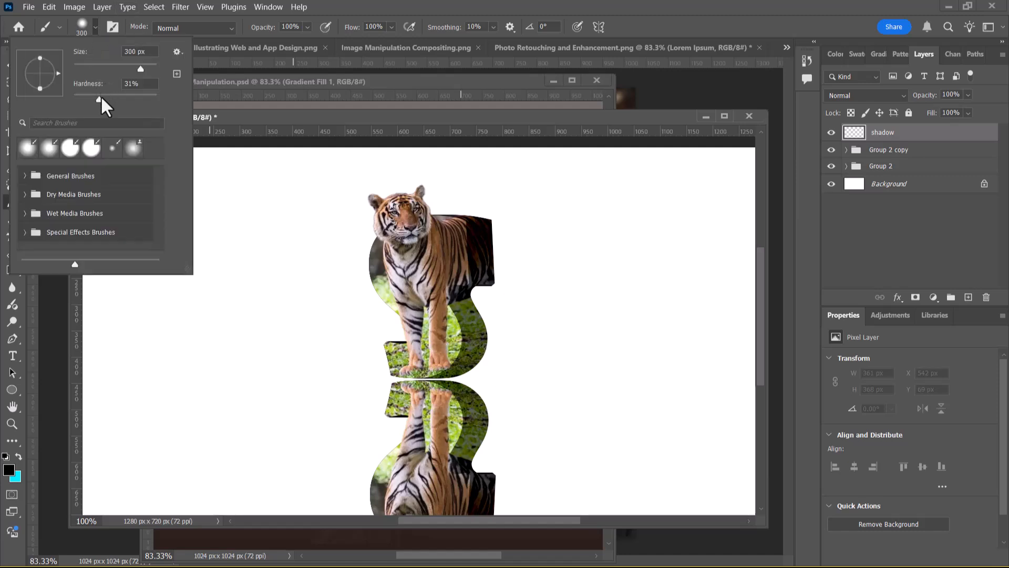
{"action": "left_click_drag", "start_coordinate": [99, 100], "coordinate": [96, 99]}
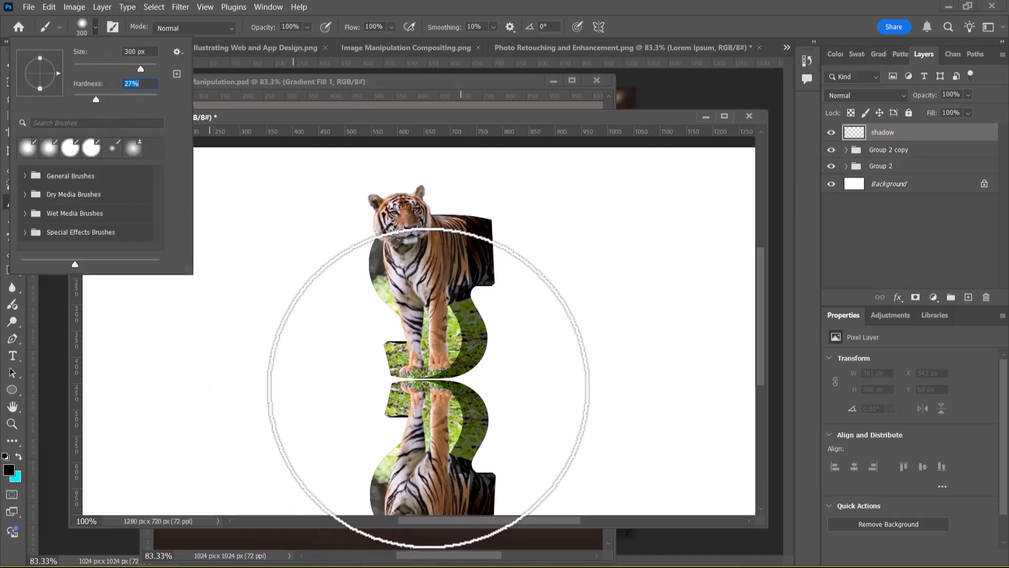
{"action": "left_click", "coordinate": [423, 386]}
{"action": "left_click", "coordinate": [423, 385]}
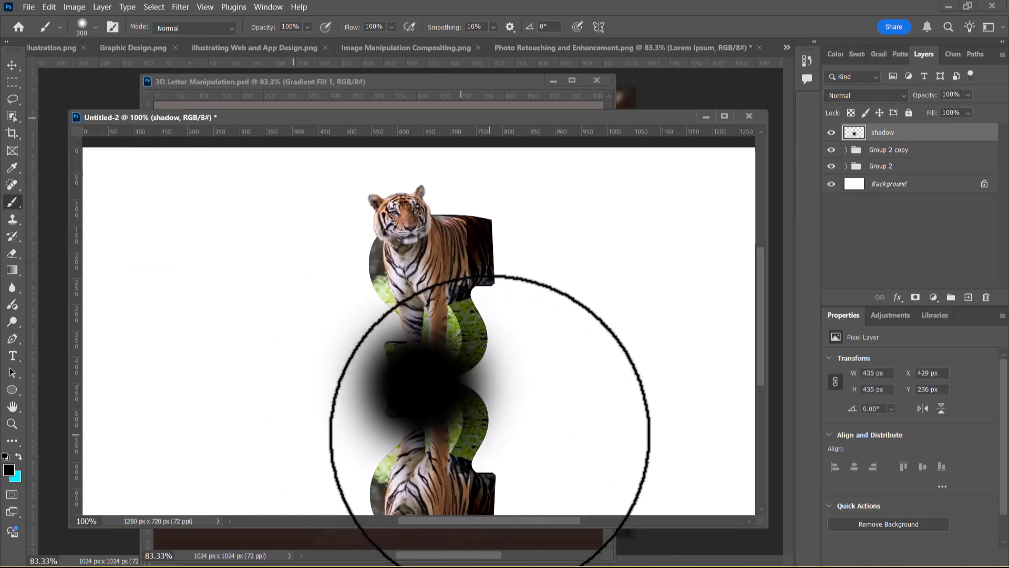
Squash the black spot into a flat shadow about 425 px by 41 px and place it between the letter and its reflection
{"action": "key", "text": "ctrl+t"}
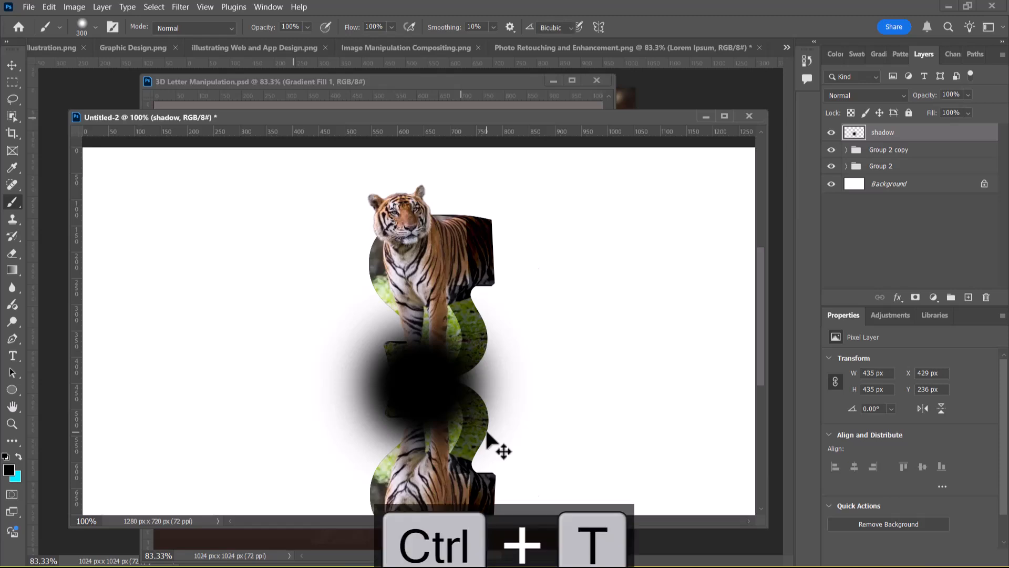
{"action": "left_click_drag", "start_coordinate": [424, 270], "coordinate": [425, 294]}
{"action": "key", "text": "ctrl+z"}
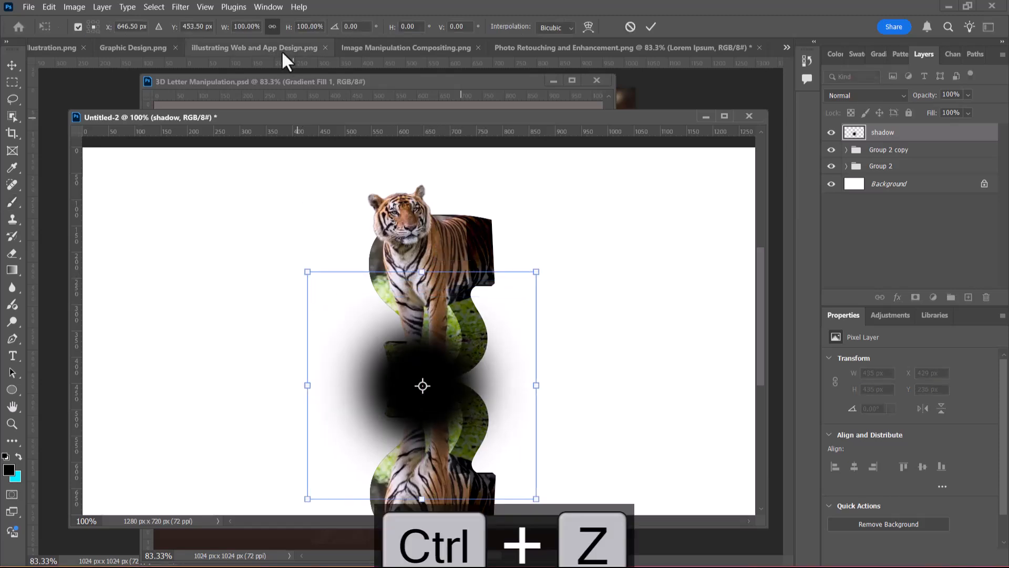
{"action": "left_click_drag", "start_coordinate": [423, 274], "coordinate": [404, 483]}
{"action": "left_click", "coordinate": [12, 67]}
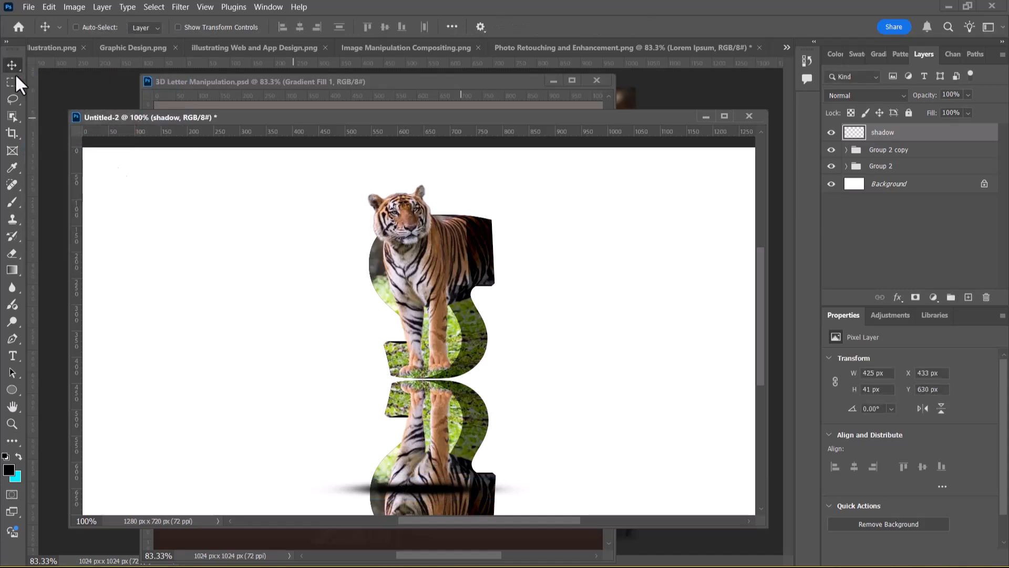
{"action": "left_click_drag", "start_coordinate": [415, 492], "coordinate": [426, 380]}
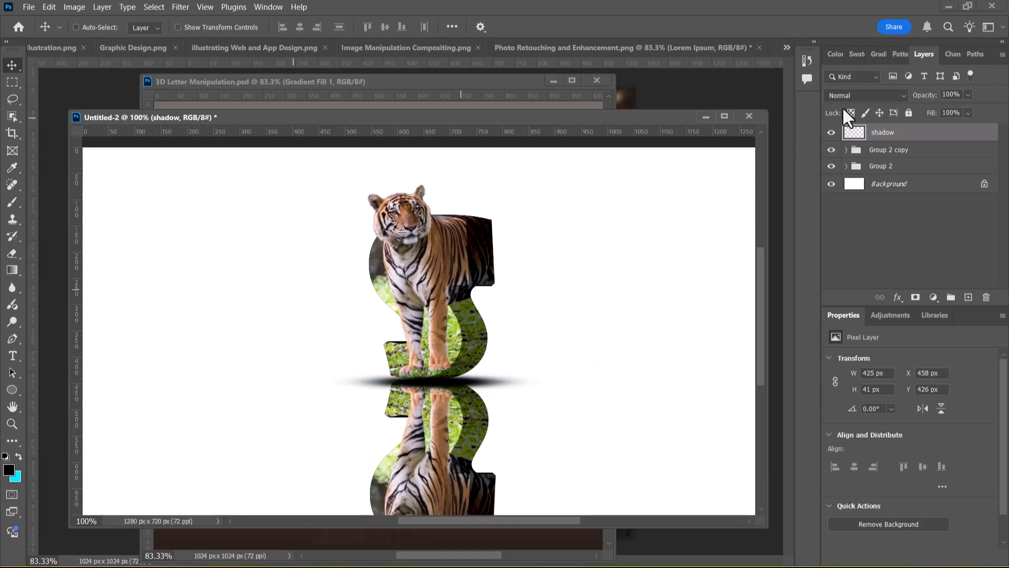
Hide the Group 2 copy that holds the reflection
{"action": "left_click_drag", "start_coordinate": [914, 140], "coordinate": [839, 155]}
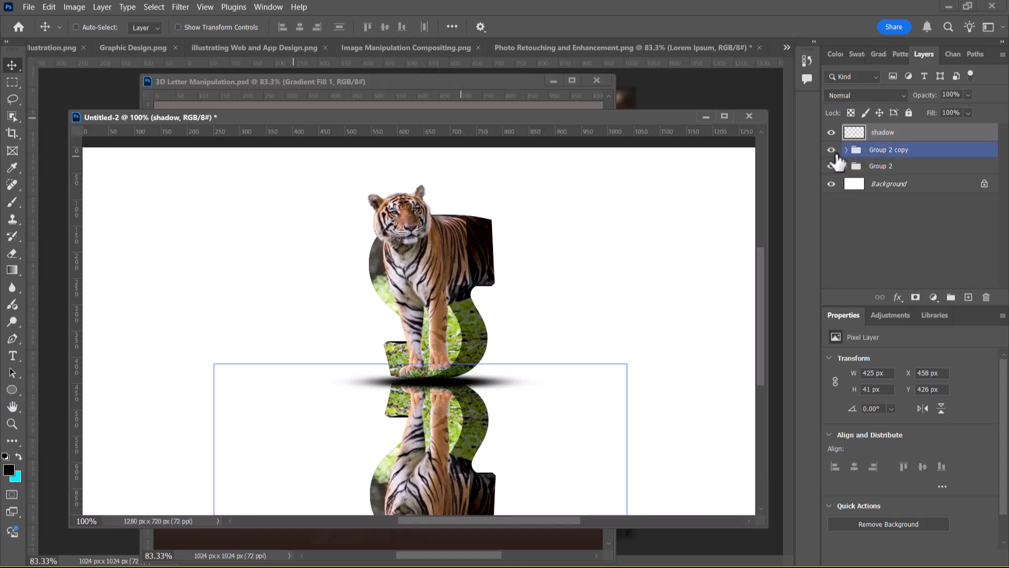
{"action": "left_click", "coordinate": [833, 151]}
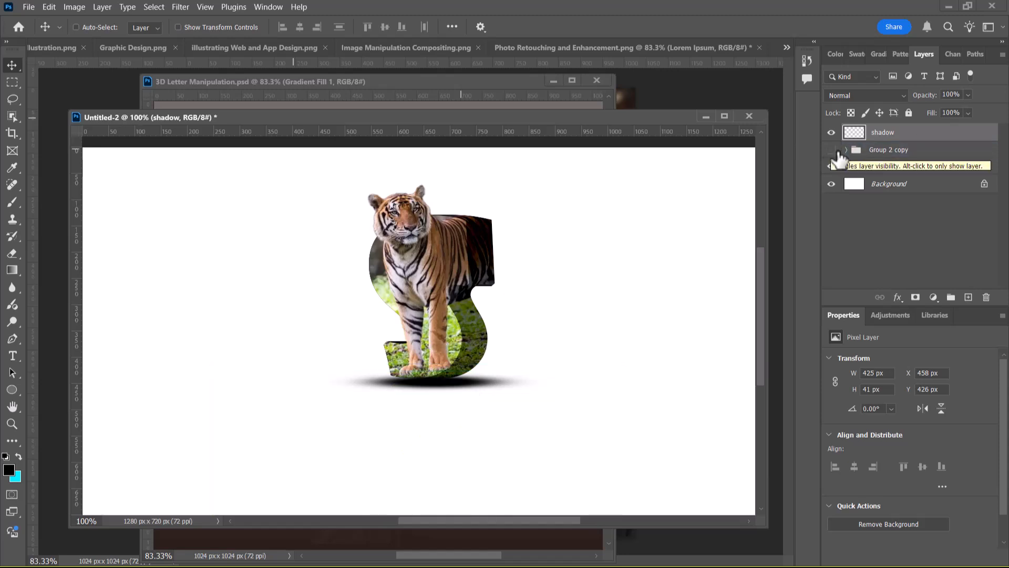
Move the shadow layer beneath Group 2 so it sits directly above the Background layer
{"action": "left_click", "coordinate": [832, 166]}
{"action": "left_click", "coordinate": [831, 167]}
{"action": "left_click_drag", "start_coordinate": [924, 135], "coordinate": [922, 171]}
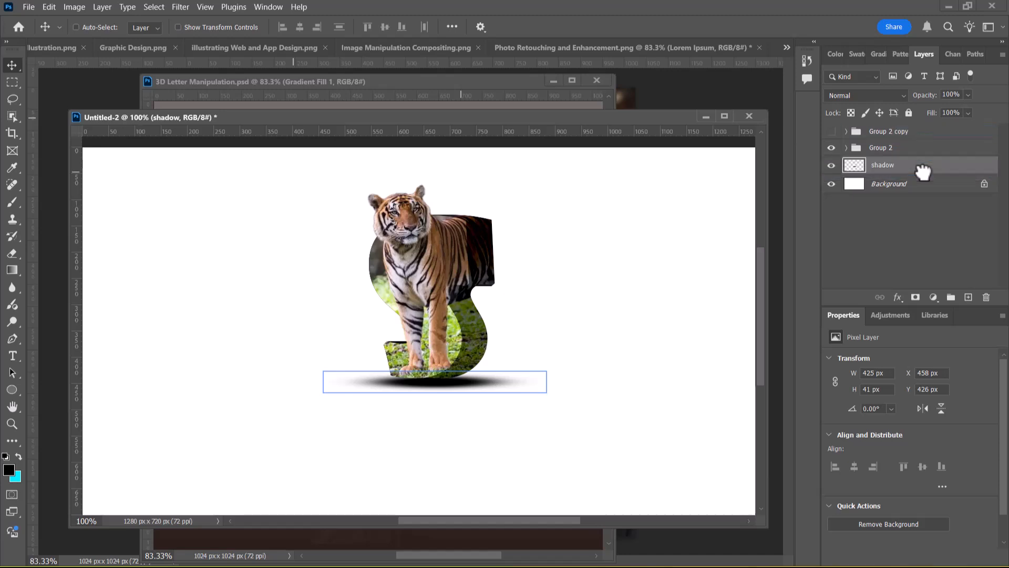
Rename the Group 2 copy group as Reflection
{"action": "left_click", "coordinate": [905, 133]}
{"action": "double_click", "coordinate": [875, 131]}
{"action": "type", "text": "Re"}
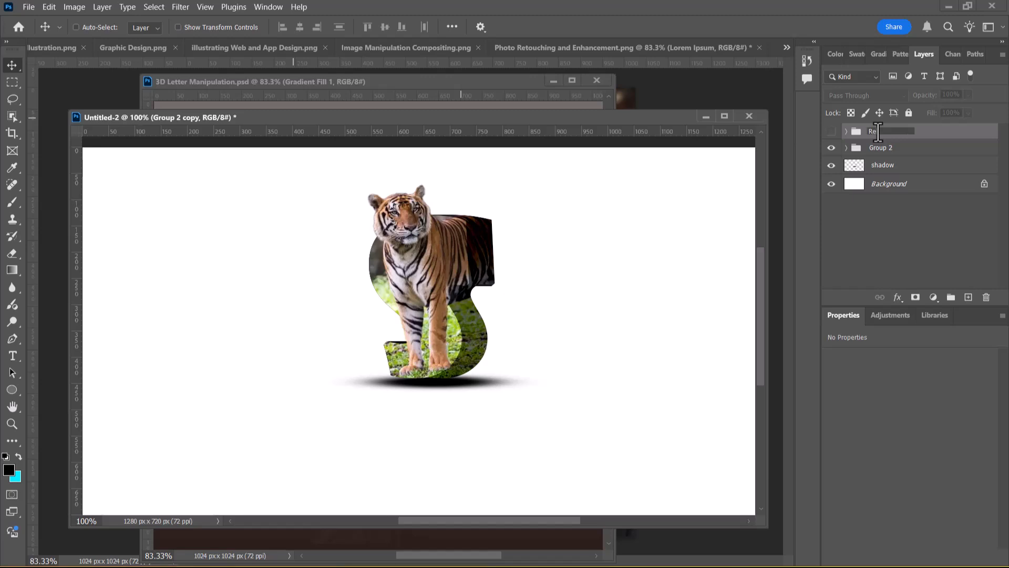
{"action": "type", "text": "flection"}
{"action": "key", "text": "Return"}
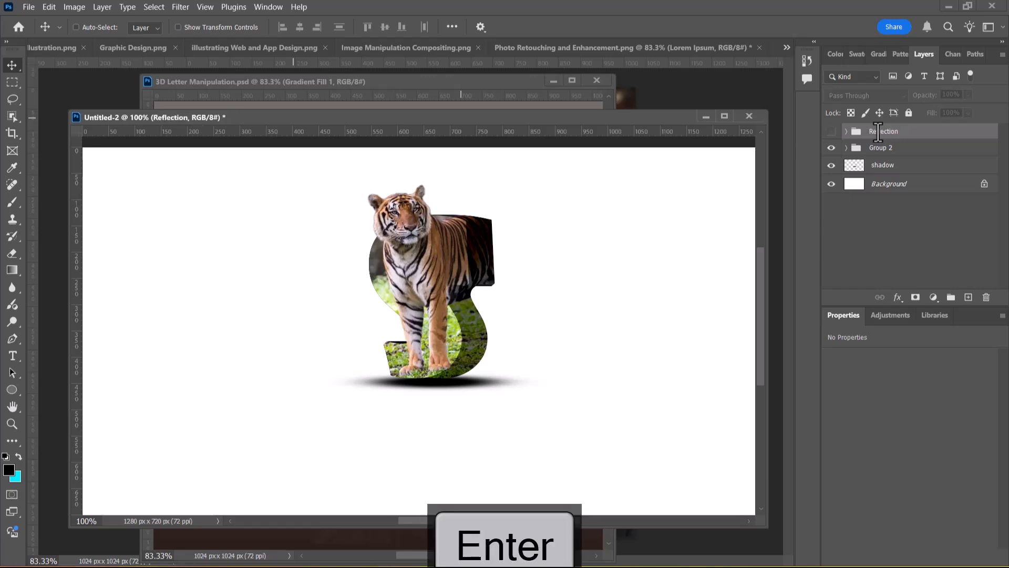
Show the Reflection group again and move it below the shadow layer in the layer stack
{"action": "left_click", "coordinate": [831, 131]}
{"action": "left_click_drag", "start_coordinate": [923, 135], "coordinate": [862, 181]}
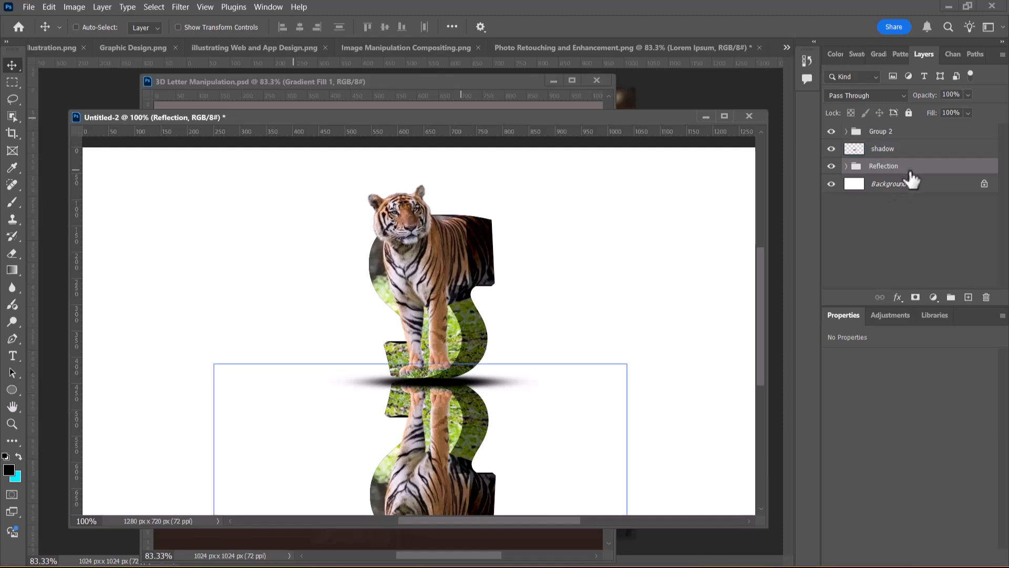
Add a layer mask to the Reflection group and choose the black-to-white Basics preset for the Gradient tool
{"action": "left_click", "coordinate": [916, 298]}
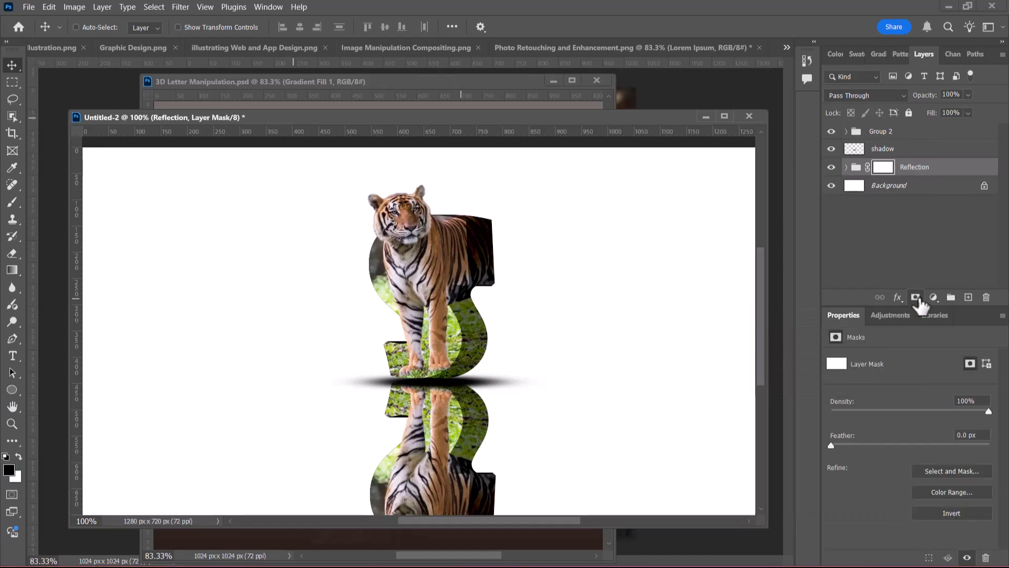
{"action": "left_click", "coordinate": [9, 270]}
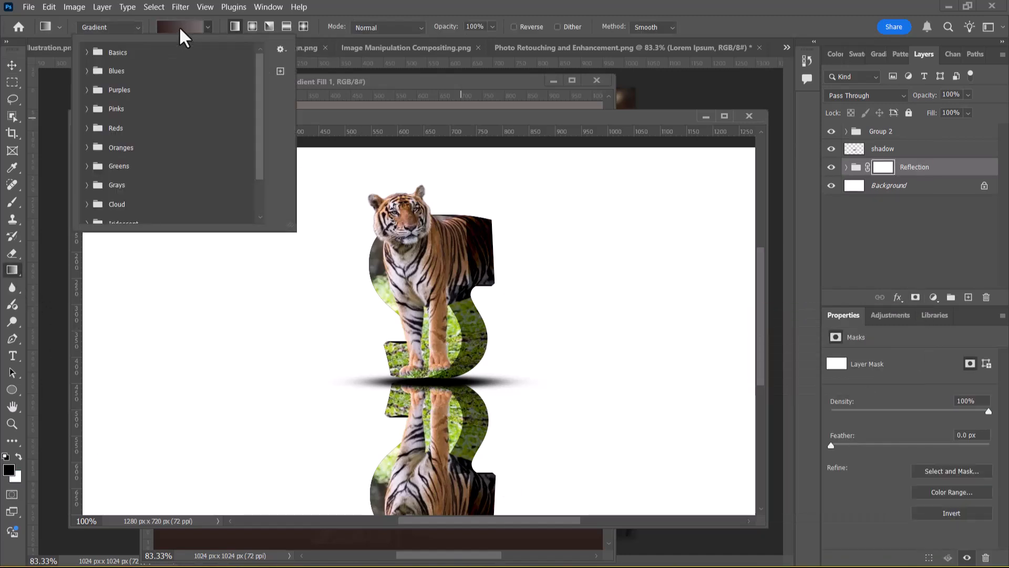
{"action": "left_click", "coordinate": [87, 52]}
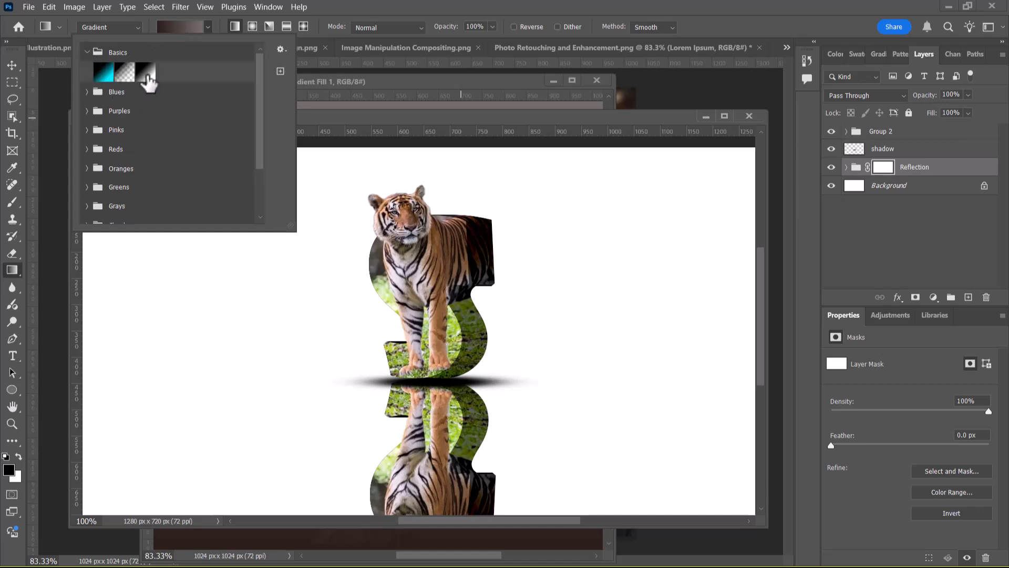
{"action": "left_click", "coordinate": [147, 78]}
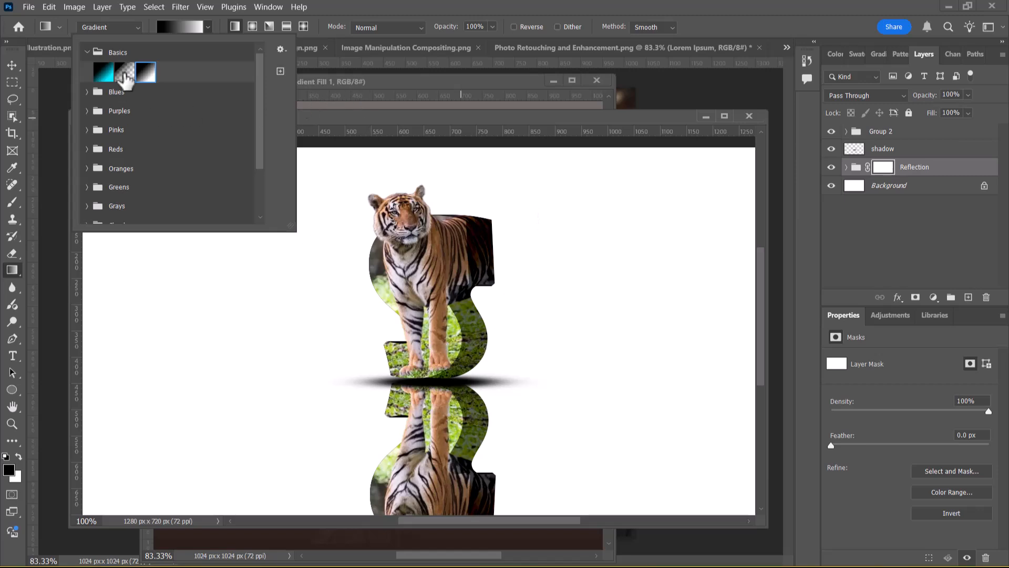
{"action": "left_click", "coordinate": [642, 131]}
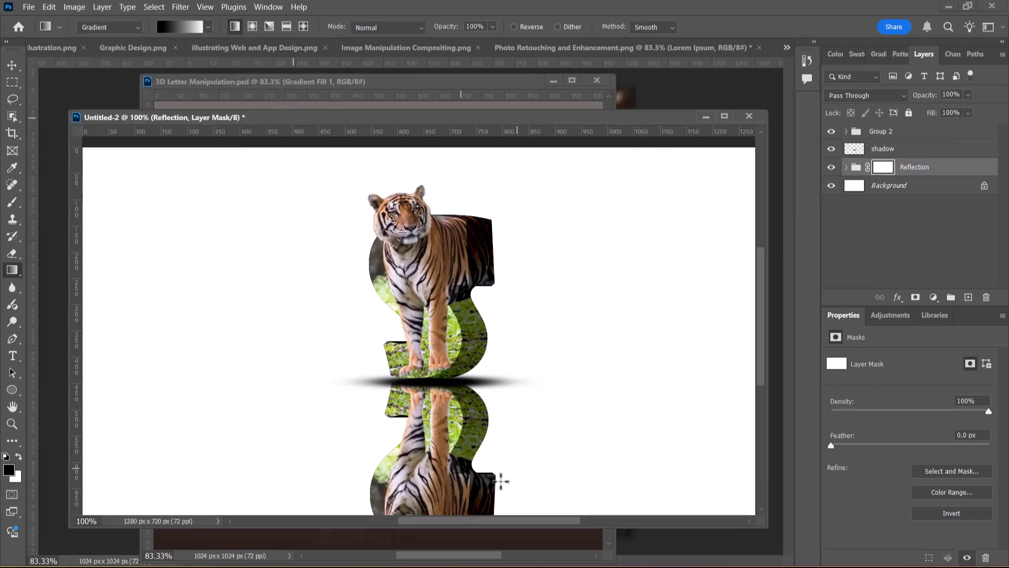
Try a black-to-white gradient on the Reflection mask, running downward from the reflection's upper edge, and undo it
{"action": "left_click_drag", "start_coordinate": [434, 393], "coordinate": [430, 497]}
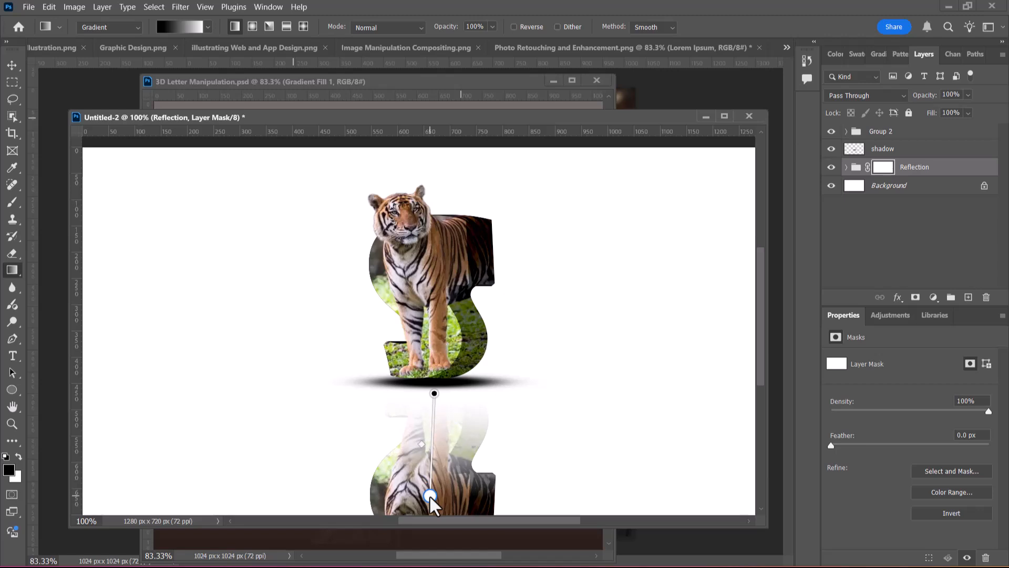
{"action": "key", "text": "ctrl+z"}
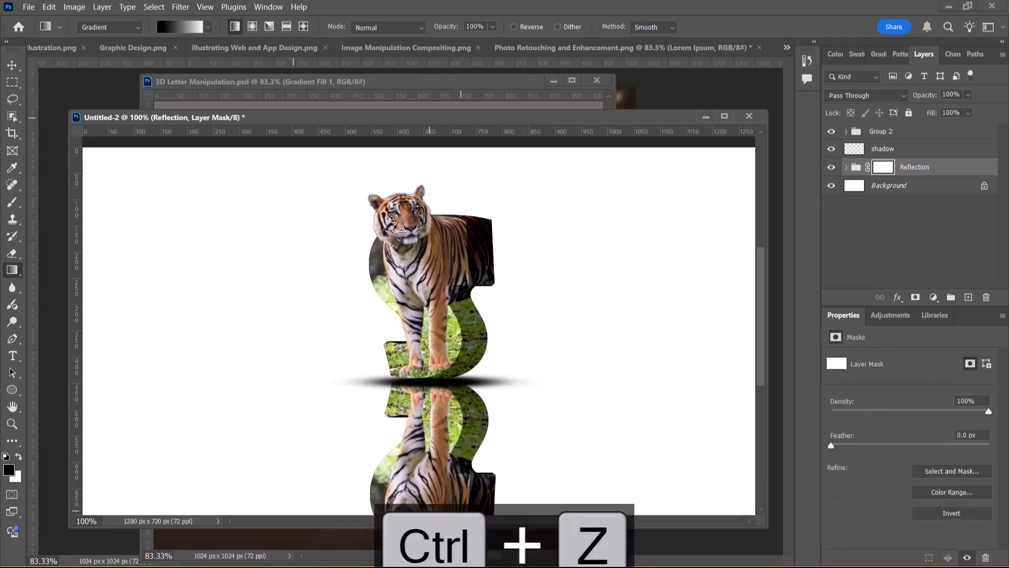
Fade the reflection's lower end with a mask gradient running from just below the canvas up to the tiger's paws
{"action": "key", "text": "ctrl+minus"}
{"action": "left_click_drag", "start_coordinate": [419, 465], "coordinate": [417, 350]}
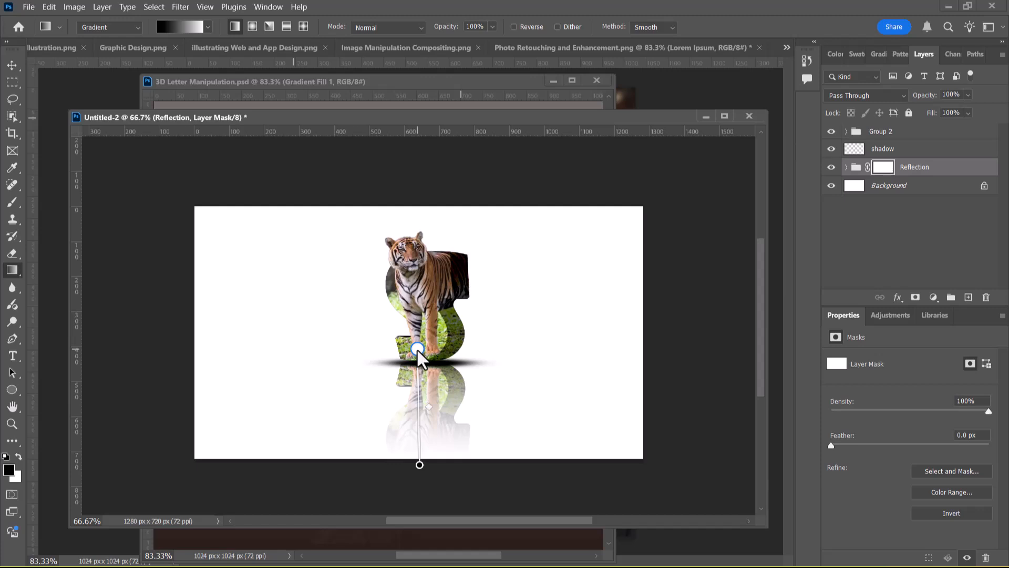
{"action": "left_click_drag", "start_coordinate": [418, 350], "coordinate": [417, 350]}
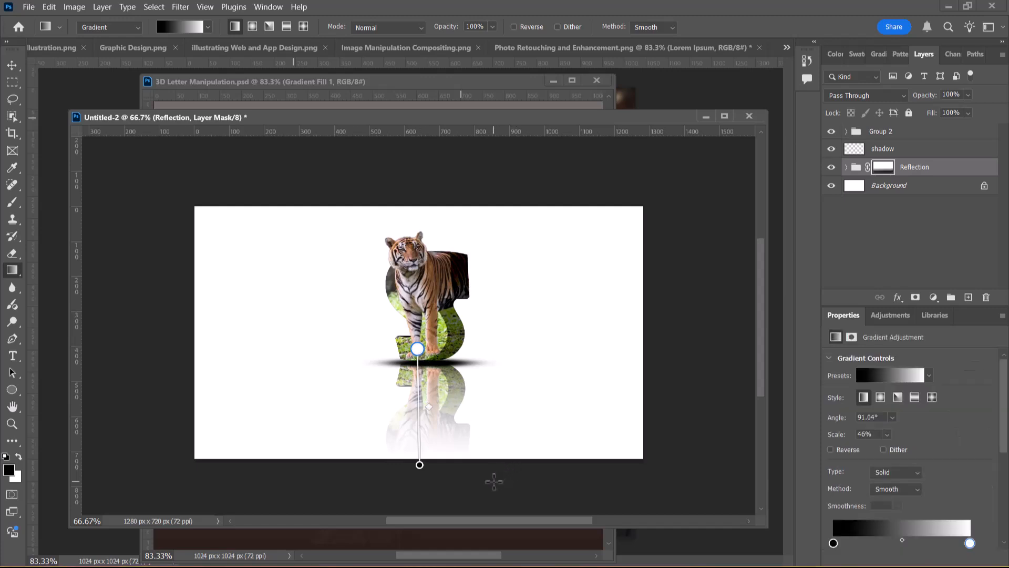
{"action": "left_click", "coordinate": [11, 65]}
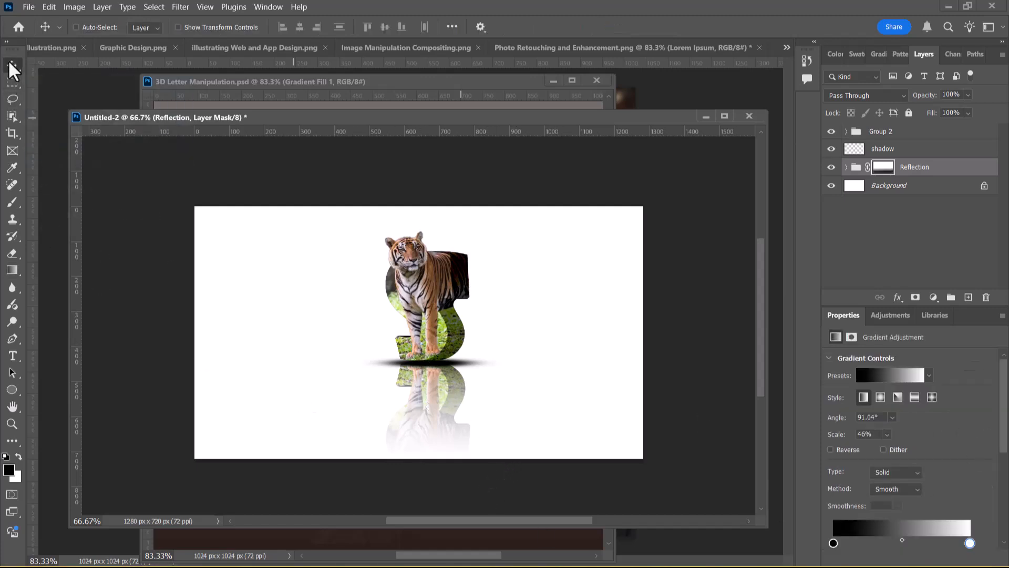
Add a gradient fill layer above the Reflection group and apply the Black, White preset to it
{"action": "left_click", "coordinate": [933, 298]}
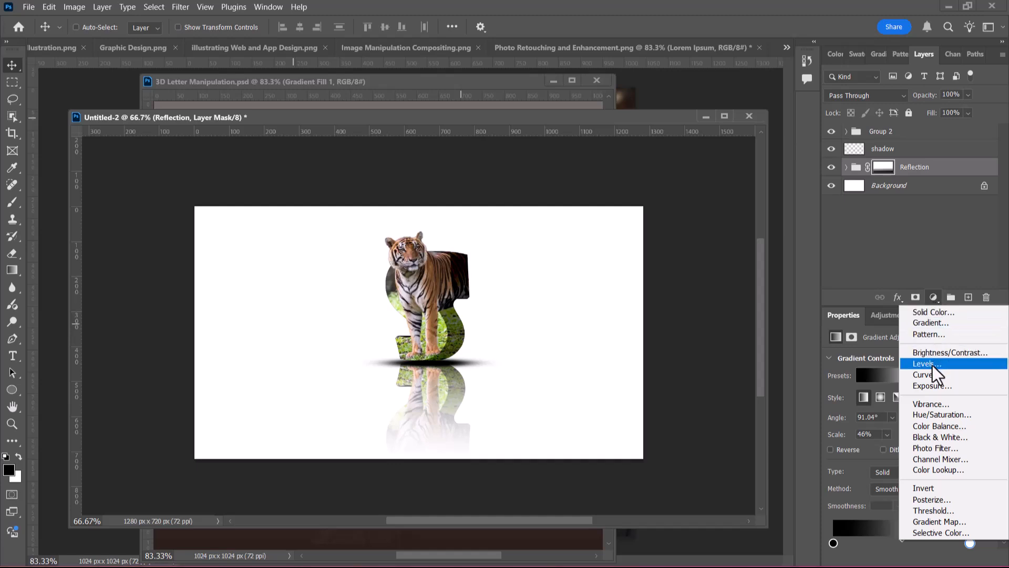
{"action": "left_click", "coordinate": [936, 323]}
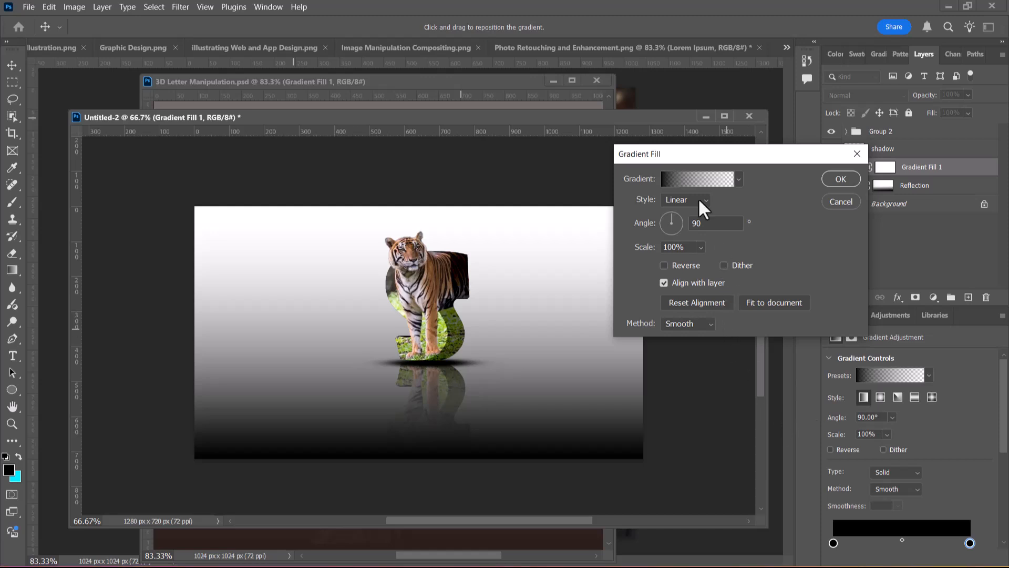
{"action": "left_click", "coordinate": [673, 176]}
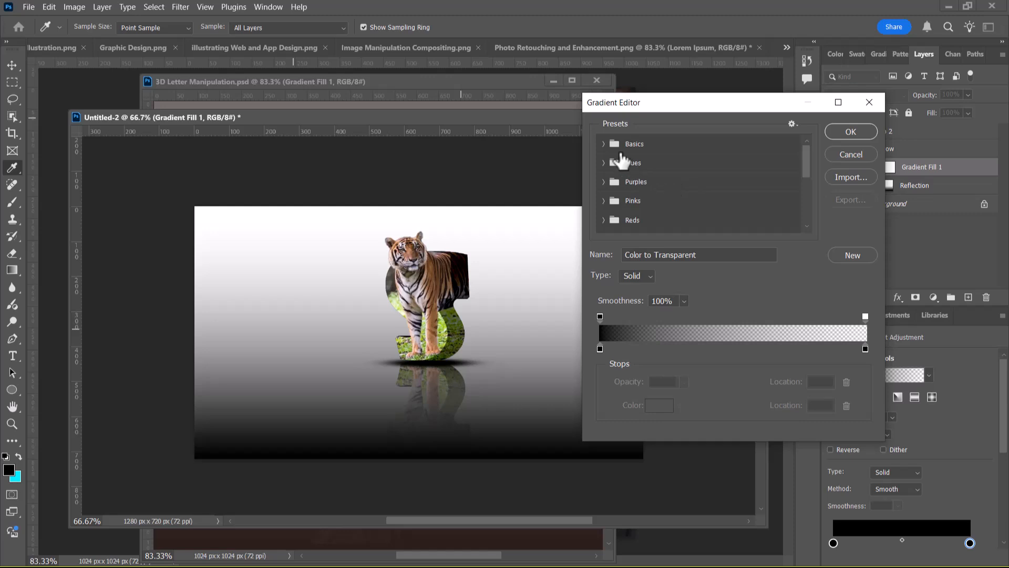
{"action": "left_click", "coordinate": [608, 147]}
{"action": "left_click", "coordinate": [662, 164]}
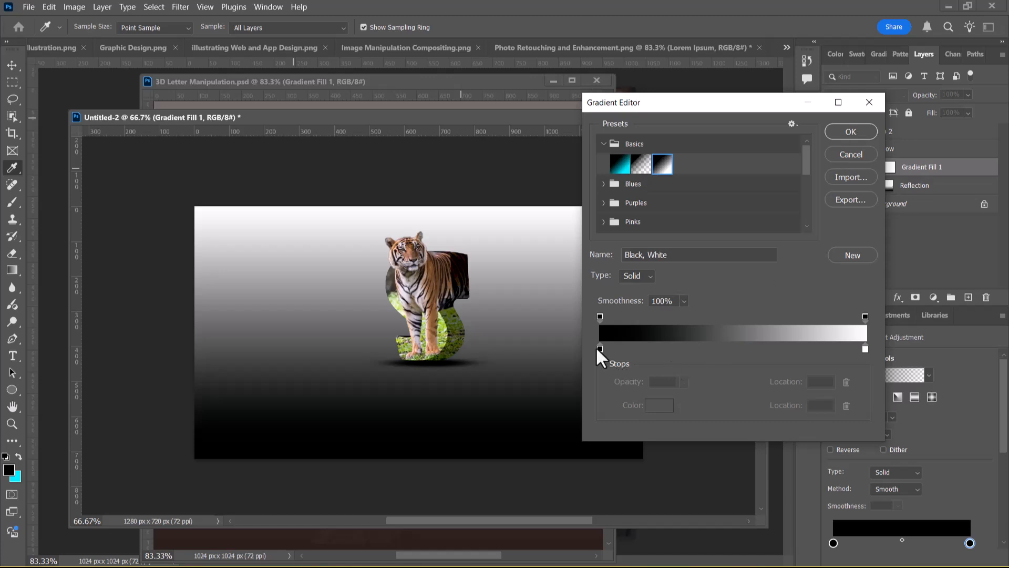
Move the fill gradient's black stop to location 3 and recolour it dark olive, 1d2001
{"action": "mouse_move", "coordinate": [599, 348]}
{"action": "left_mouse_down"}
{"action": "mouse_move", "coordinate": [614, 348]}
{"action": "mouse_move", "coordinate": [598, 347]}
{"action": "left_mouse_up"}
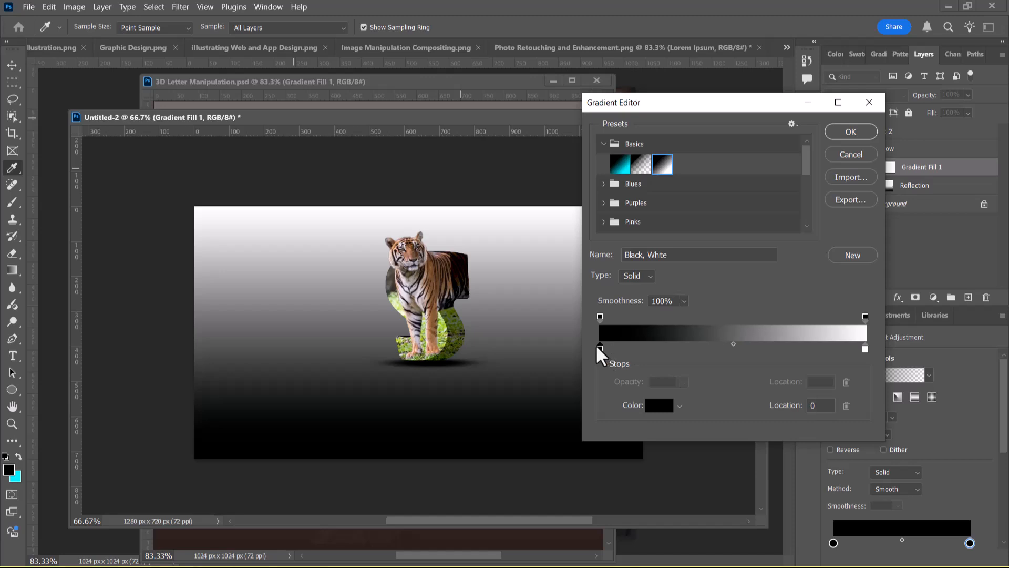
{"action": "left_click_drag", "start_coordinate": [599, 347], "coordinate": [596, 347]}
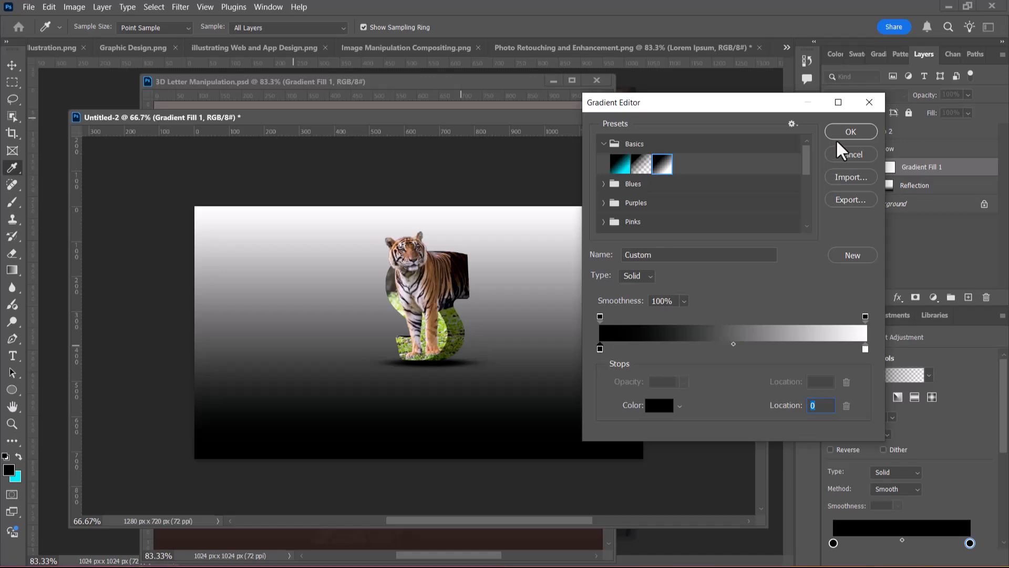
{"action": "left_click_drag", "start_coordinate": [599, 348], "coordinate": [606, 348]}
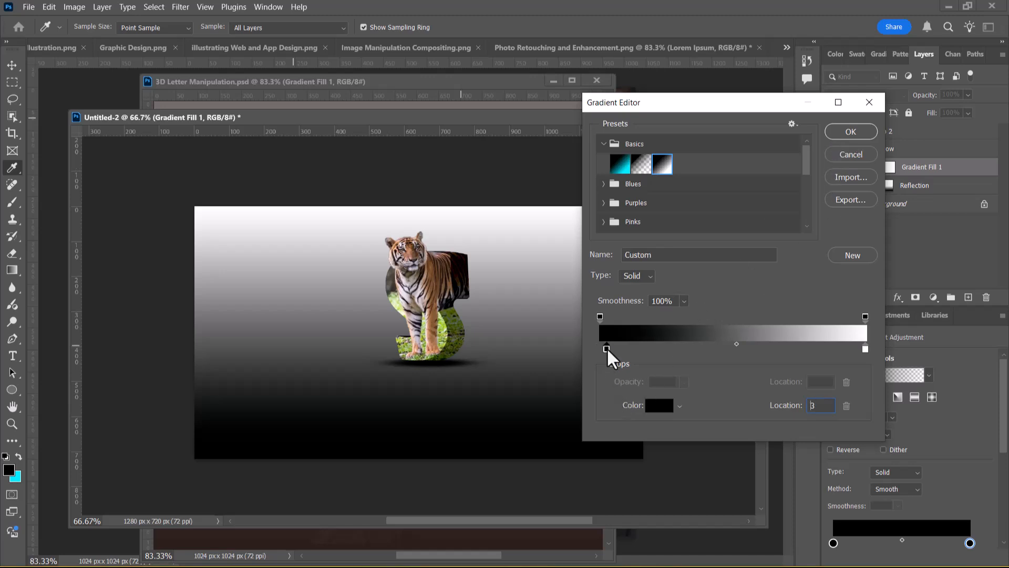
{"action": "left_click", "coordinate": [658, 406]}
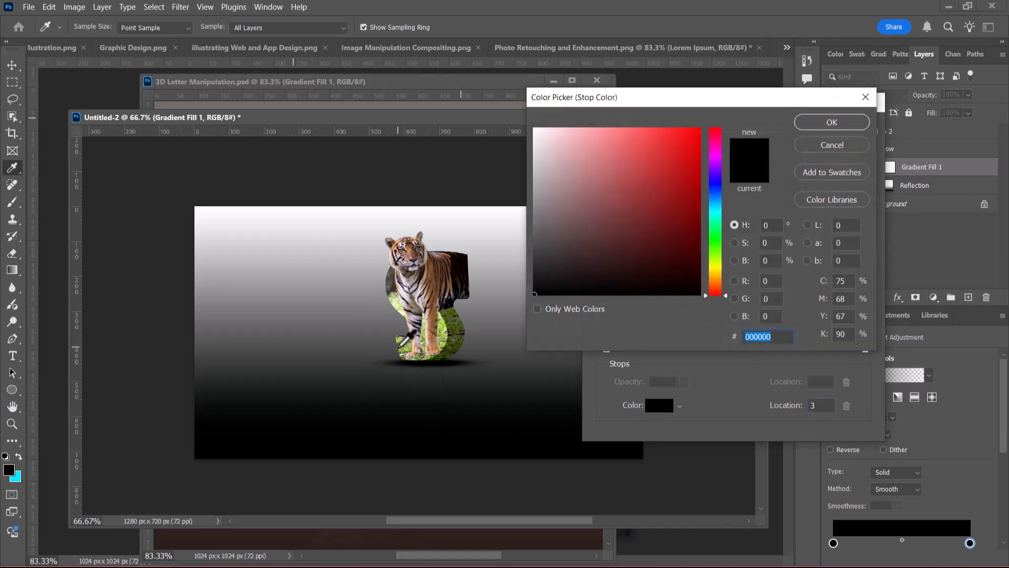
{"action": "left_click", "coordinate": [404, 349]}
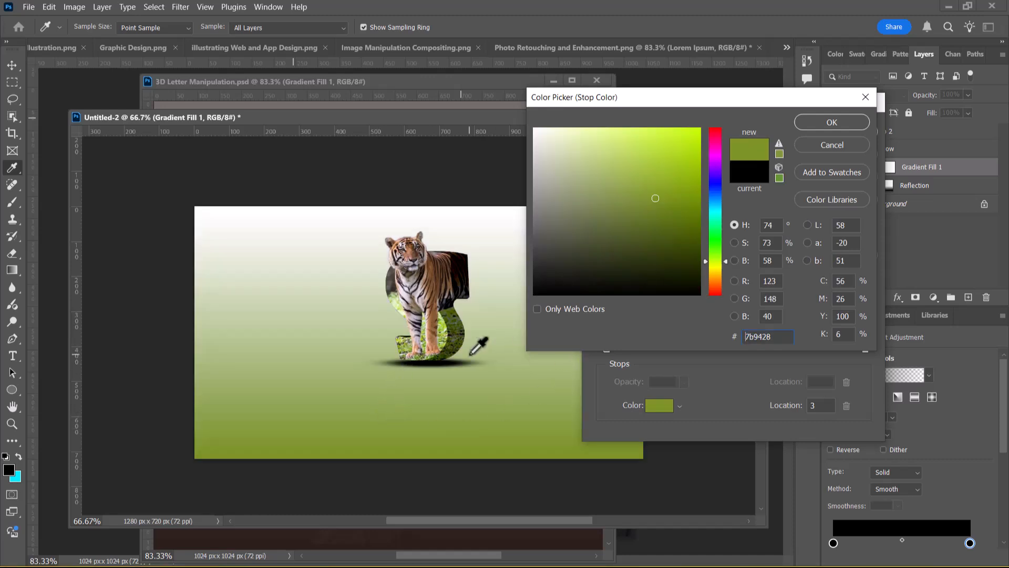
{"action": "left_click", "coordinate": [448, 351]}
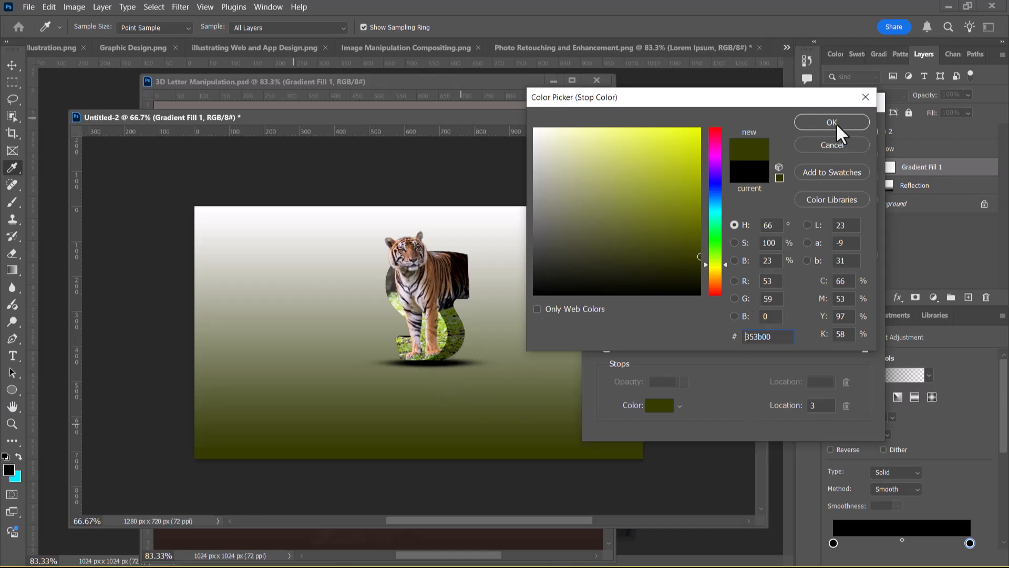
{"action": "left_click", "coordinate": [698, 273]}
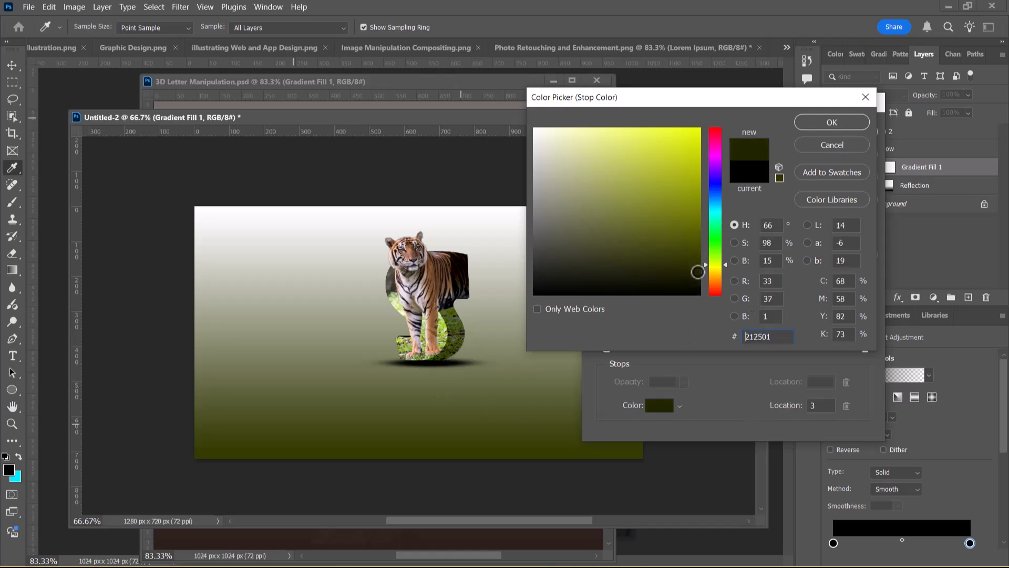
{"action": "left_click_drag", "start_coordinate": [697, 275], "coordinate": [698, 273]}
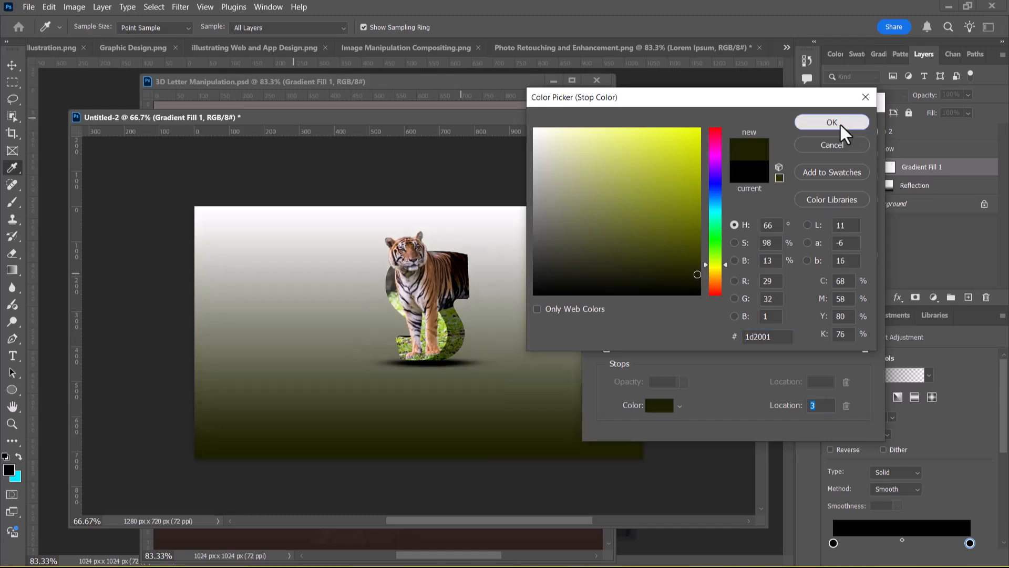
{"action": "left_click", "coordinate": [841, 124]}
Move the fill gradient's white stop to location 96 and recolour it grey-brown 5a574c, sampled from the letter's upper part
{"action": "left_click", "coordinate": [865, 349]}
{"action": "left_click_drag", "start_coordinate": [863, 348], "coordinate": [853, 350]}
{"action": "left_click", "coordinate": [662, 405]}
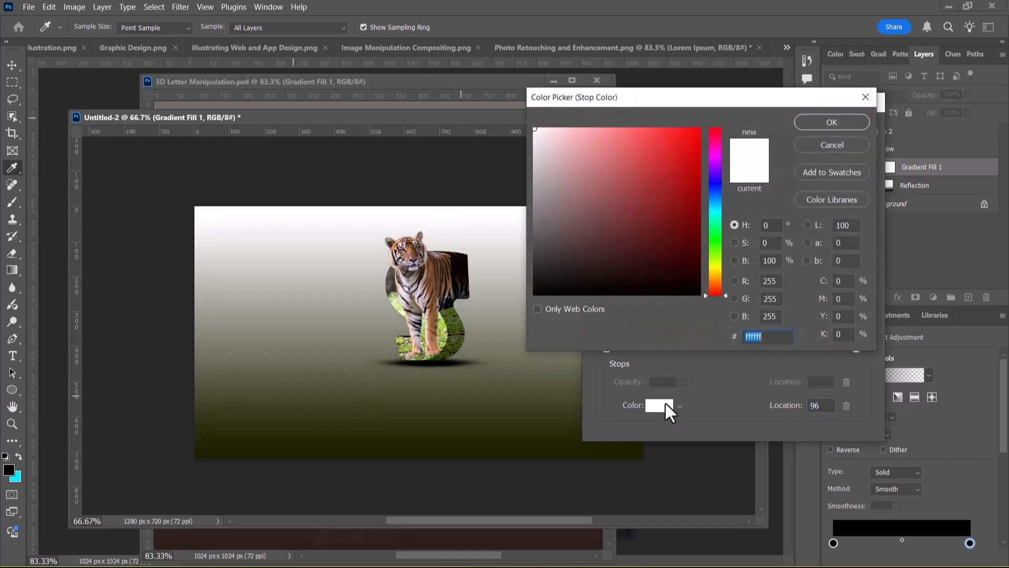
{"action": "left_click", "coordinate": [392, 278]}
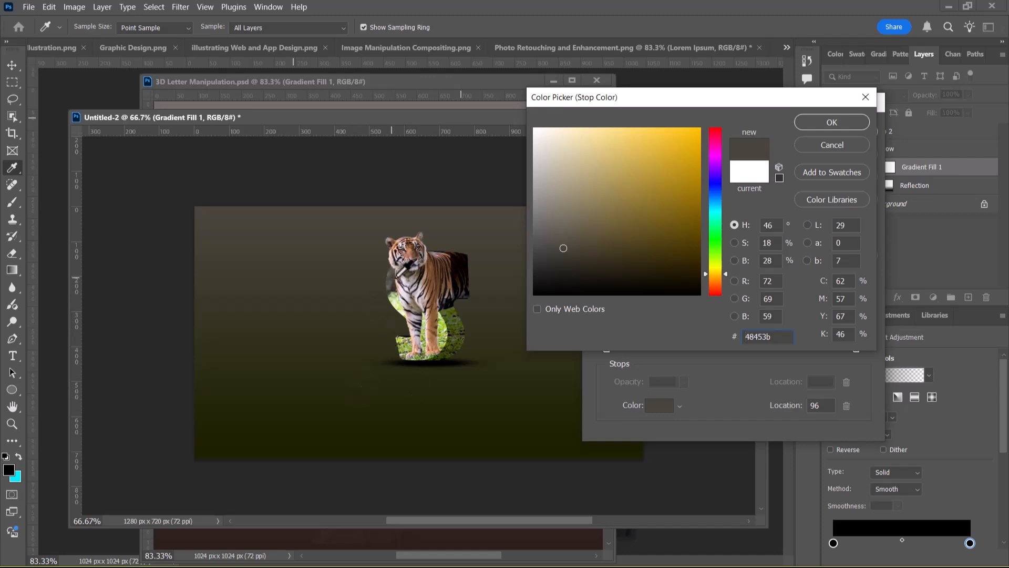
{"action": "left_click", "coordinate": [460, 268]}
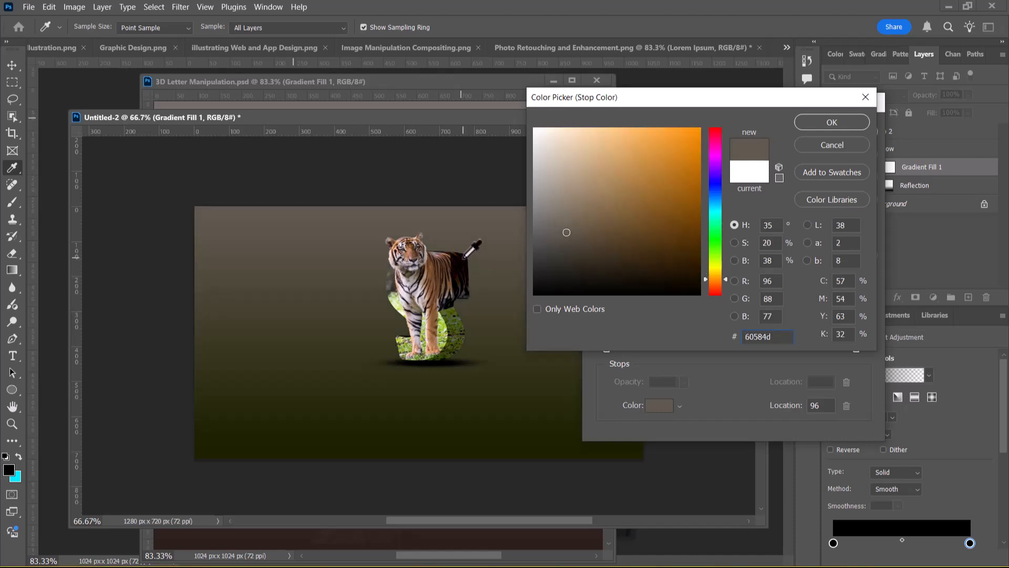
{"action": "left_click", "coordinate": [466, 256]}
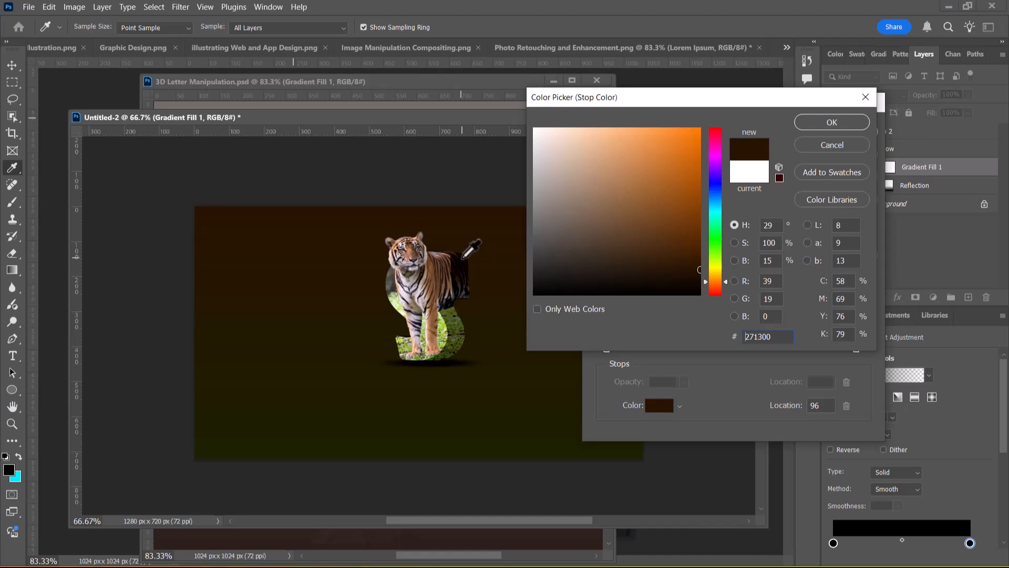
{"action": "left_click", "coordinate": [392, 273]}
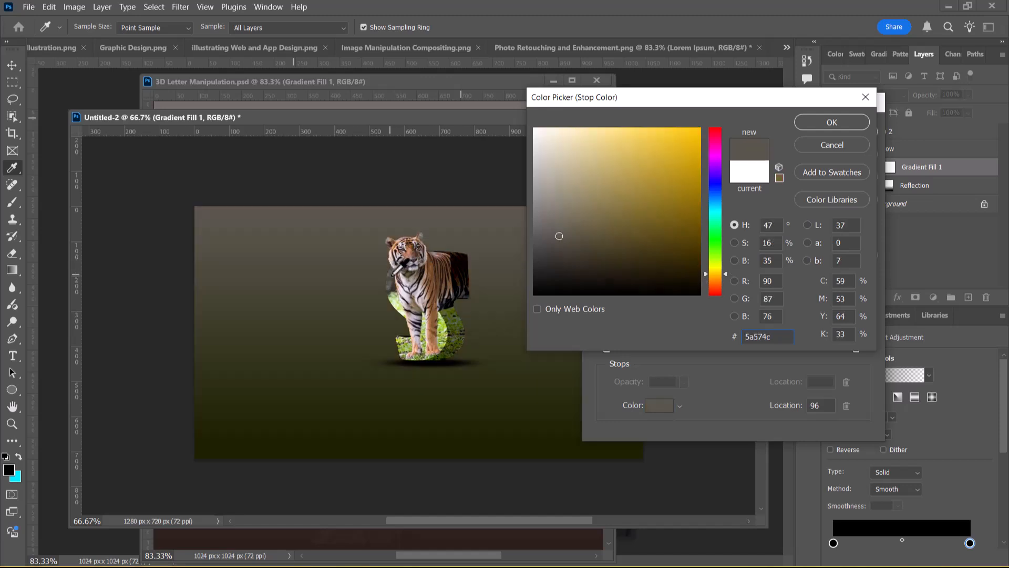
{"action": "left_click", "coordinate": [832, 122]}
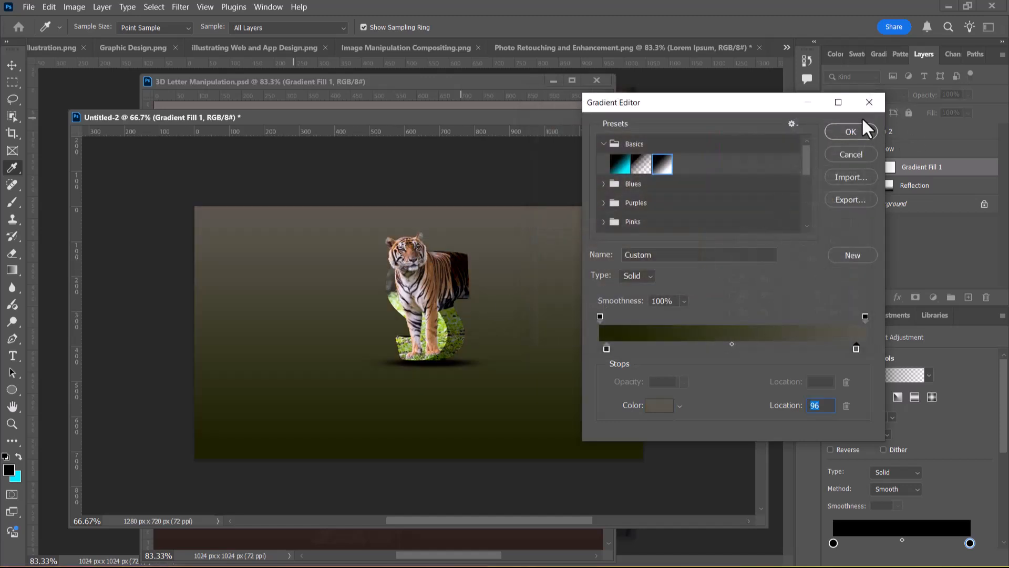
Apply the linear 90° gradient fill and move its layer below the Reflection group, above the Background
{"action": "left_click", "coordinate": [850, 130]}
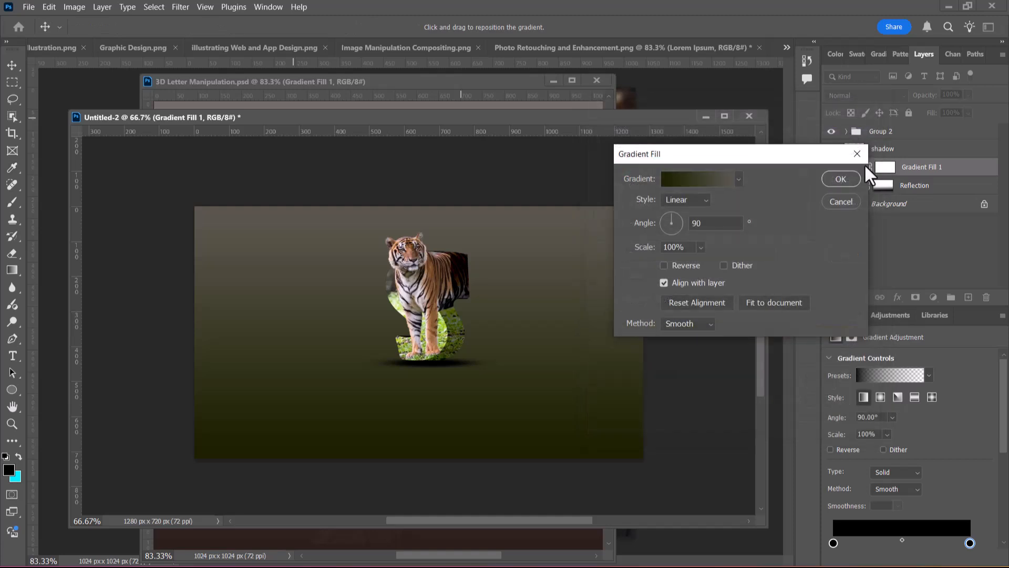
{"action": "left_click", "coordinate": [835, 177]}
{"action": "left_click_drag", "start_coordinate": [949, 168], "coordinate": [948, 195]}
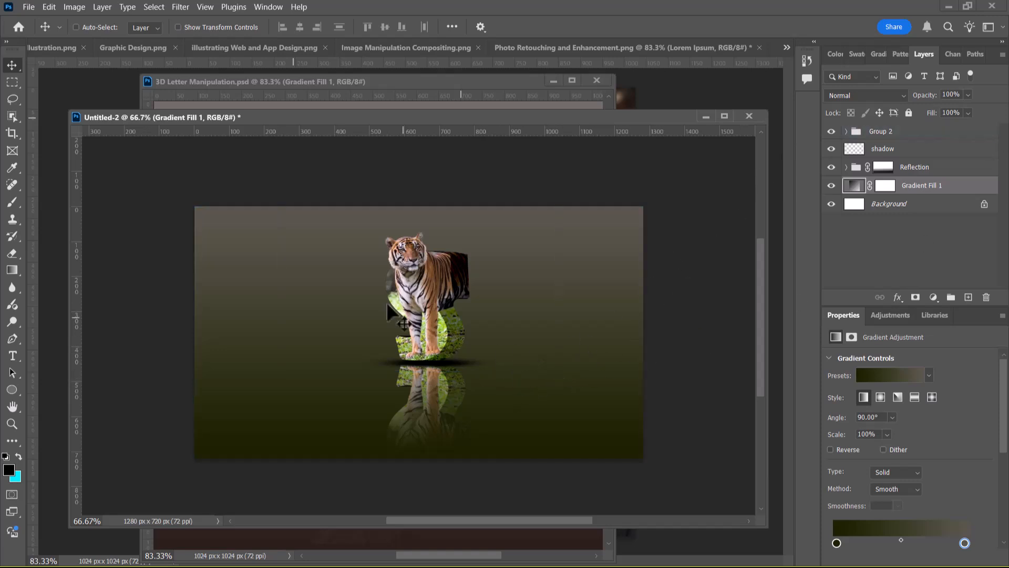
Maximize the document window and examine the composition up close at 200% and as a whole at 100%
{"action": "left_click", "coordinate": [724, 116]}
{"action": "key", "text": "ctrl+equal"}
{"action": "key", "text": "ctrl+equal"}
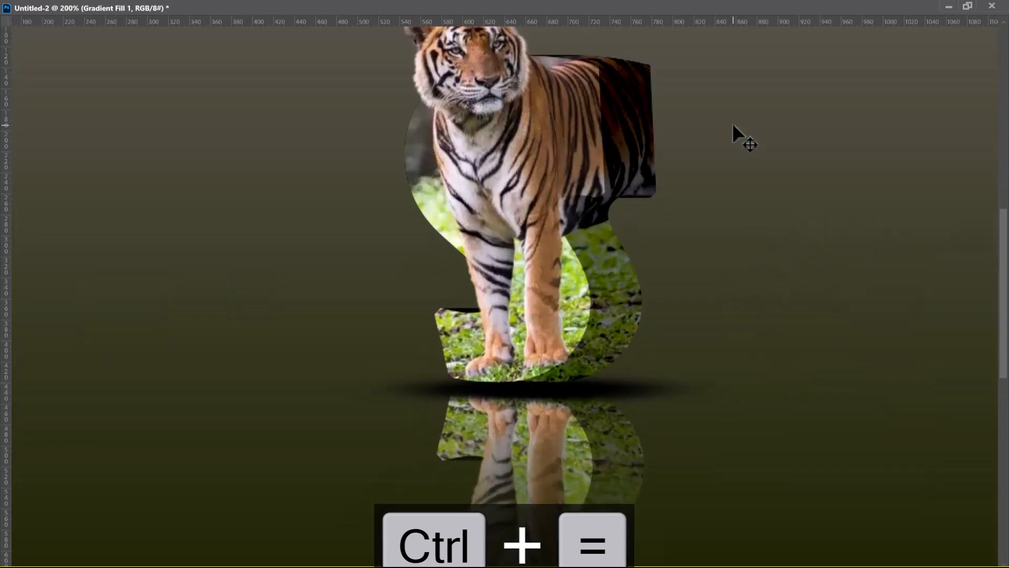
{"action": "key", "text": "ctrl+minus"}
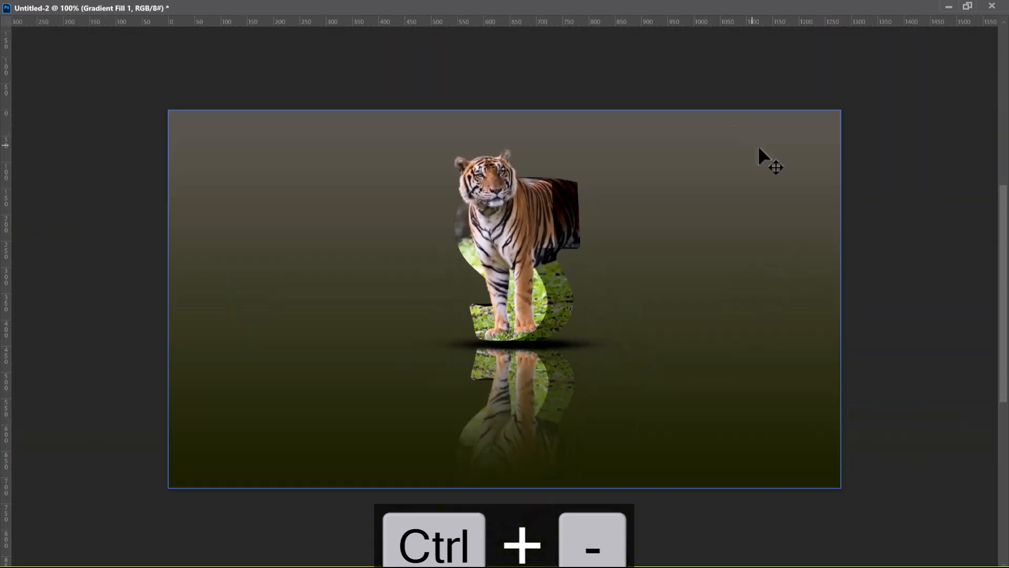
{"action": "key", "text": "super"}
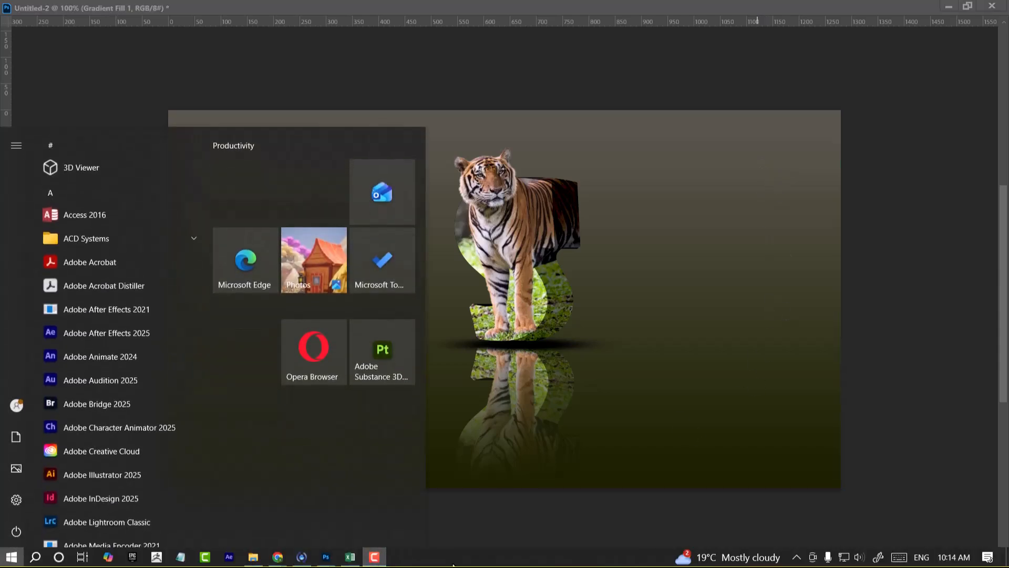
{"action": "left_click", "coordinate": [974, 94]}
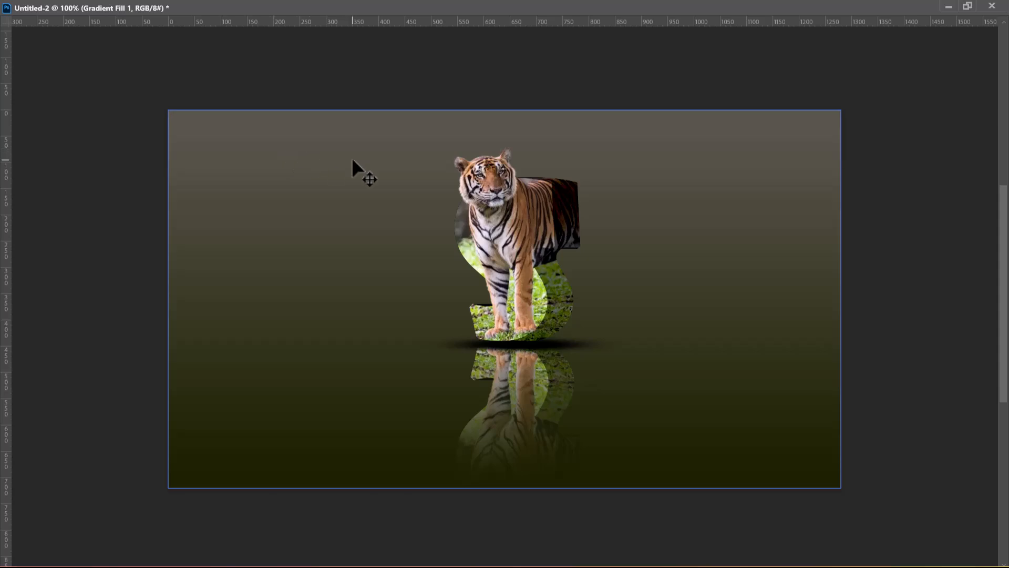